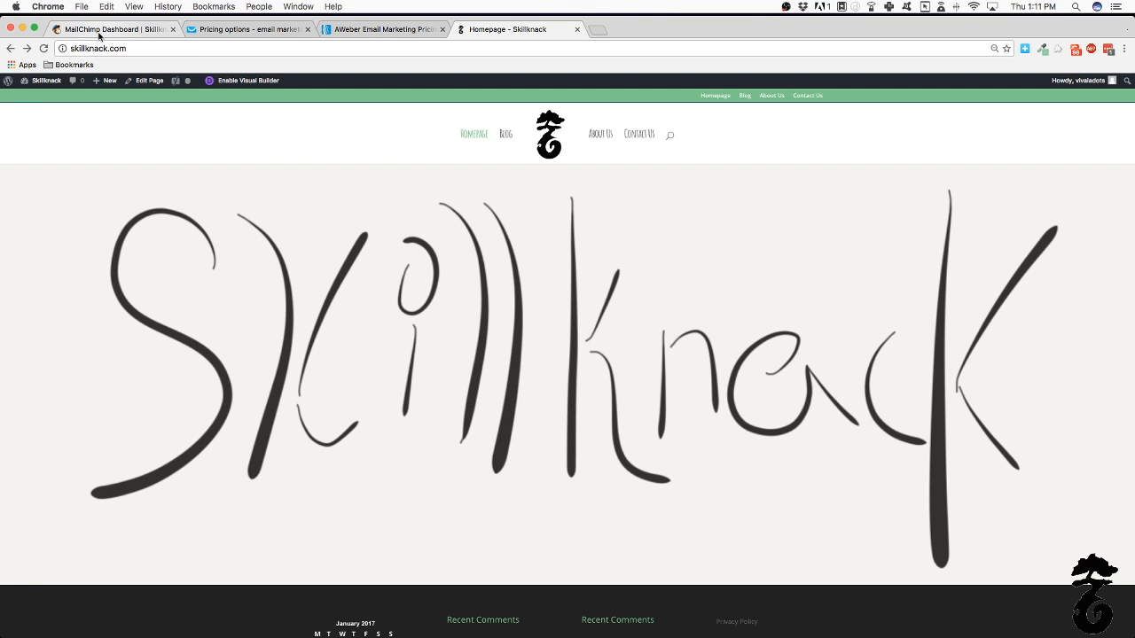
Switch from the Skillknack homepage to the 'MailChimp Dashboard' browser tab
click(98, 30)
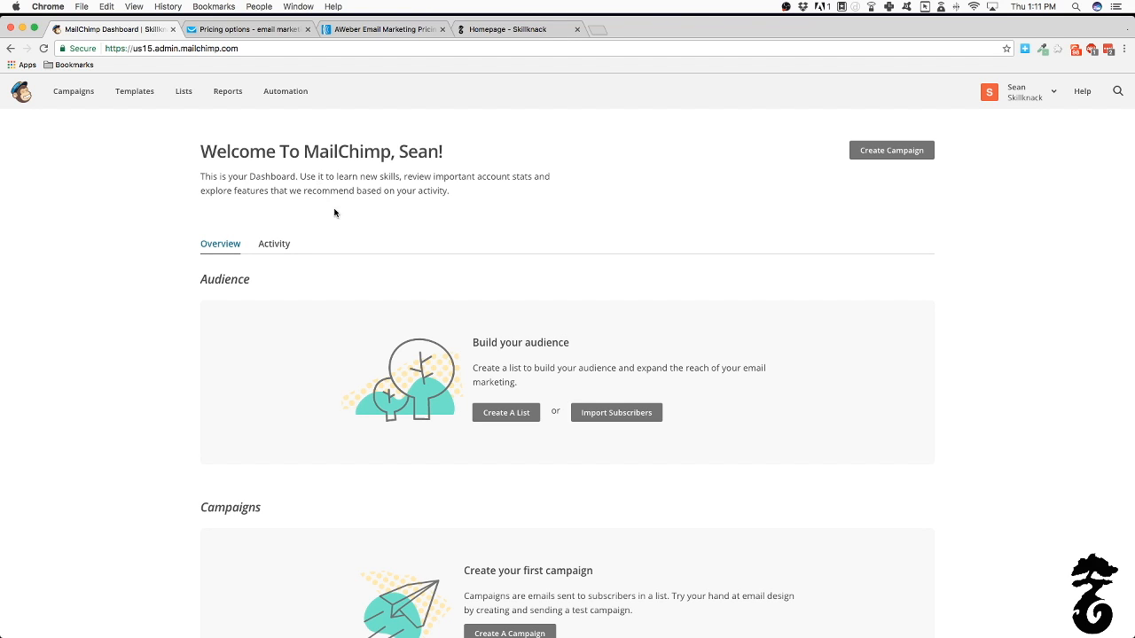
click(247, 32)
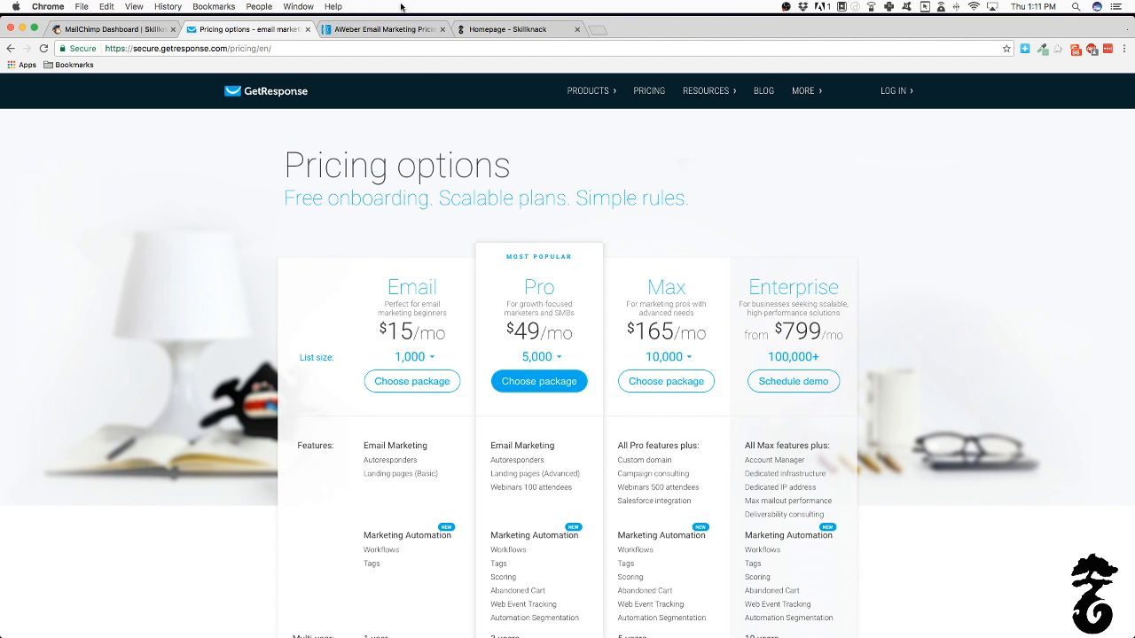
click(352, 37)
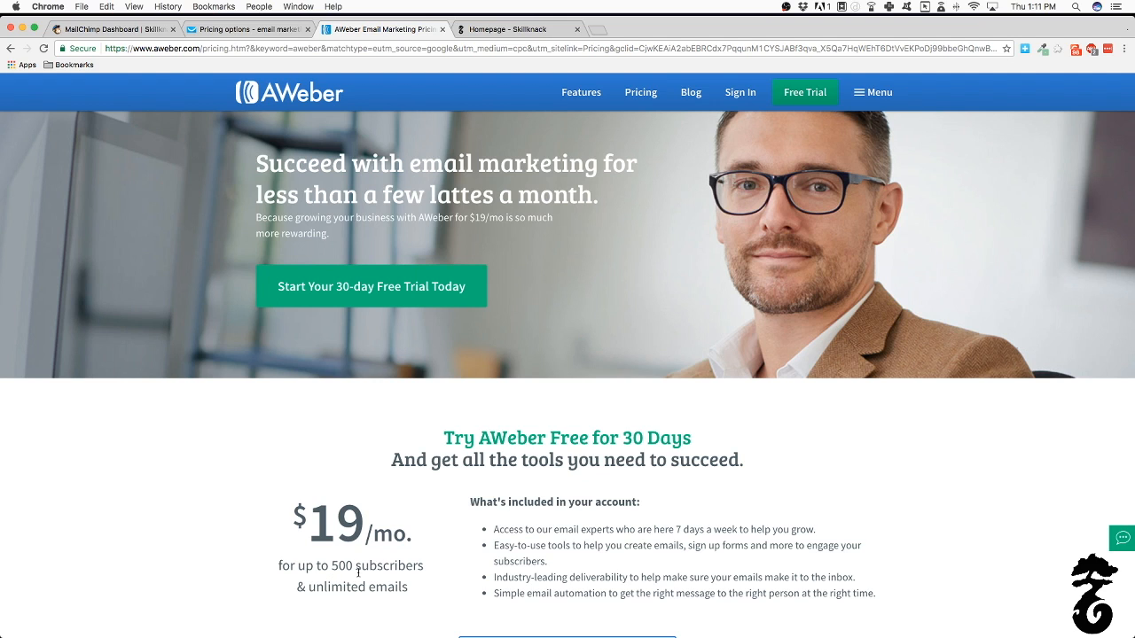
click(264, 36)
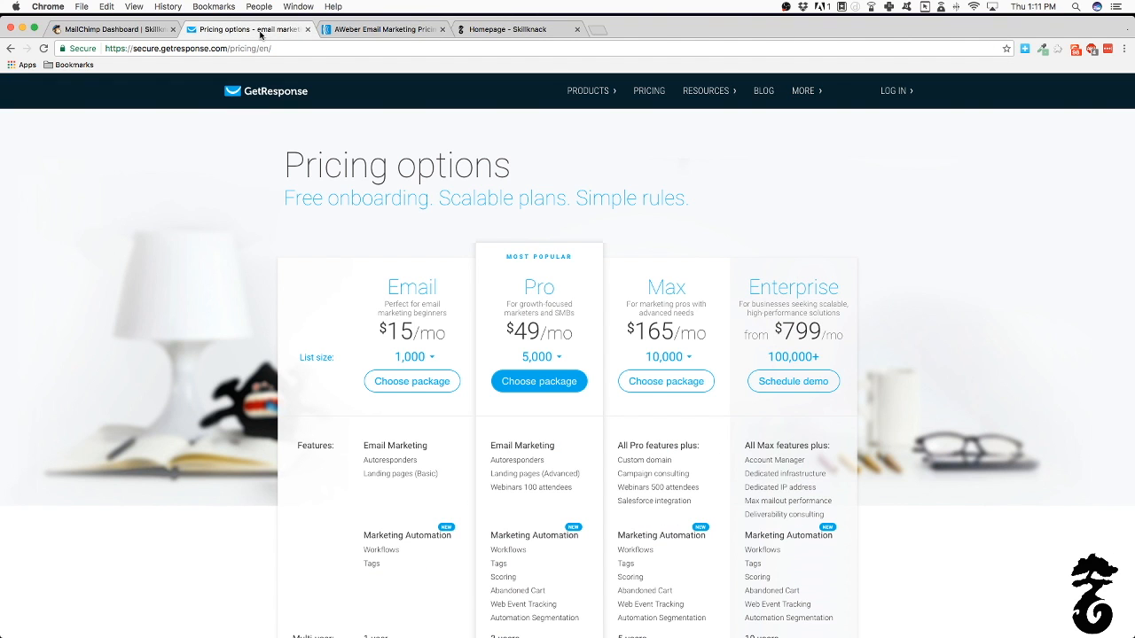
click(352, 33)
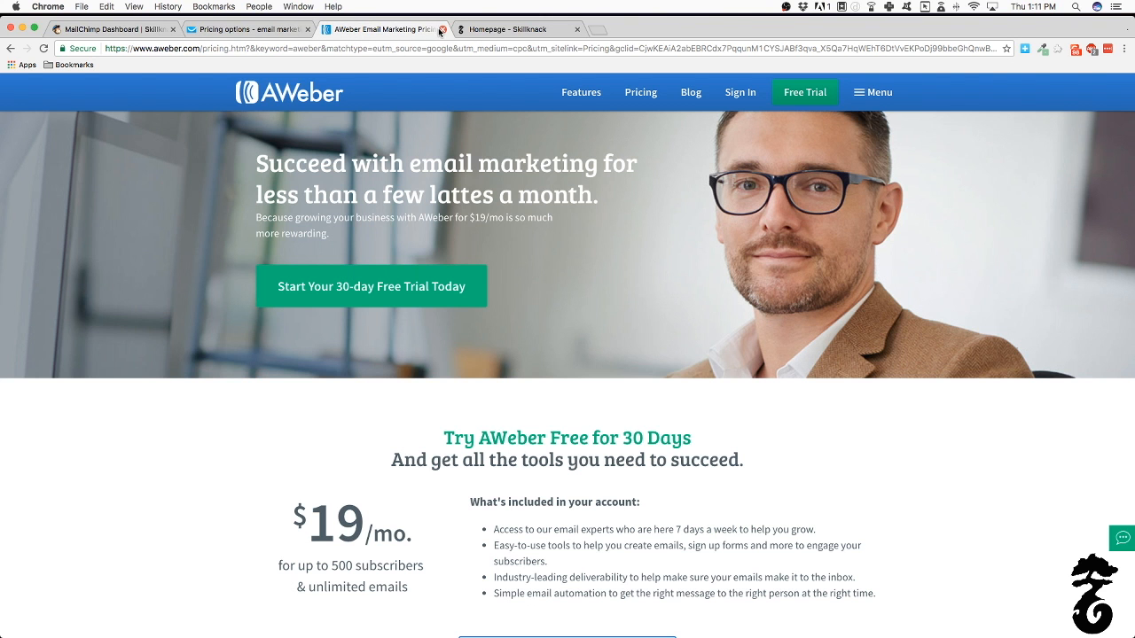
click(112, 29)
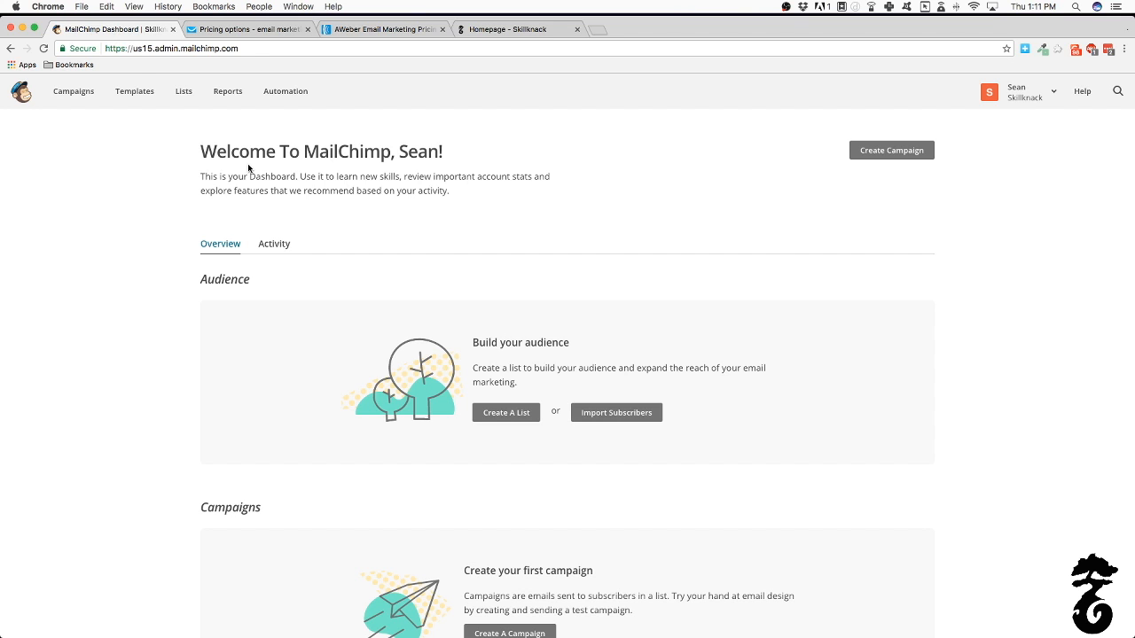
Close the GetResponse 'Pricing options' and AWeber tabs, keeping the dashboard and Skillknack homepage
scroll(316, 228, down, 5)
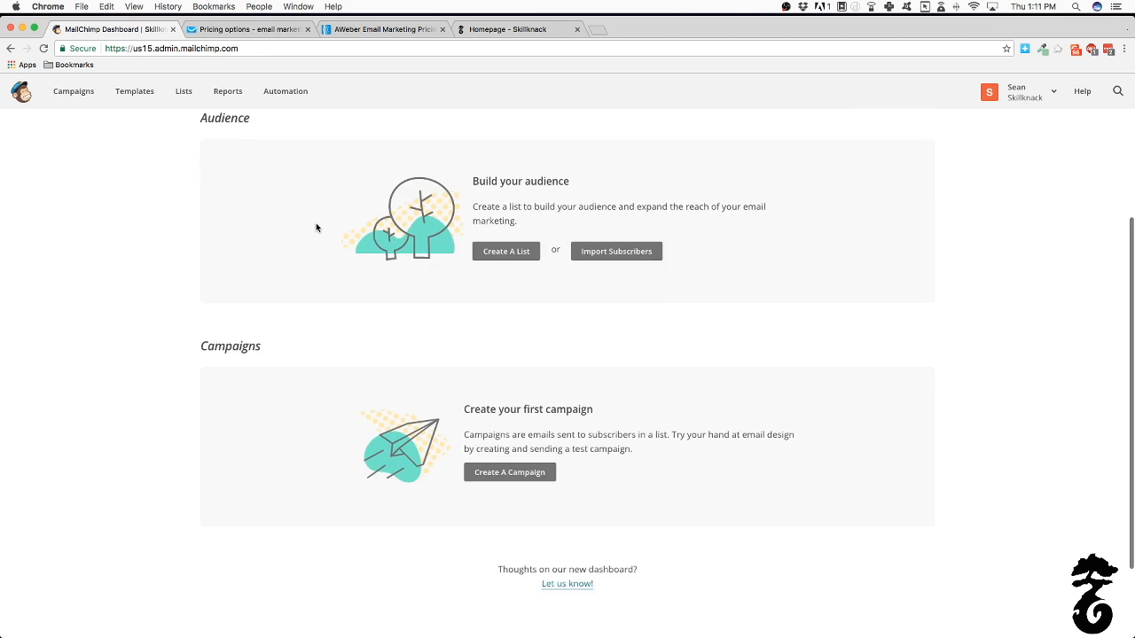
scroll(316, 228, up, 5)
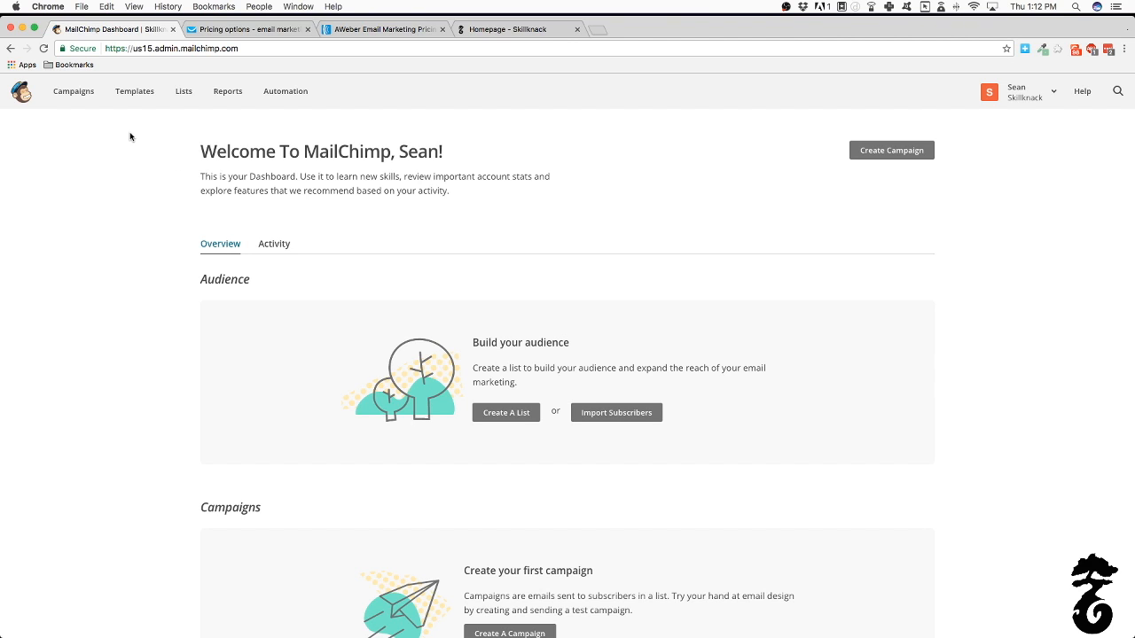
click(308, 29)
click(308, 29)
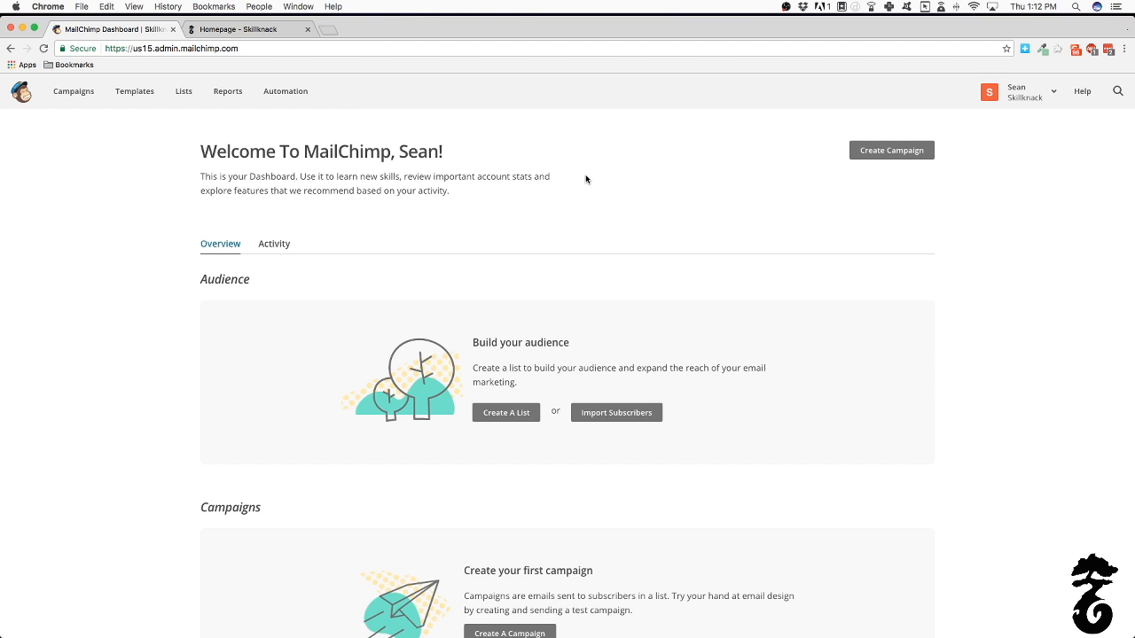
Bring up the 'Homepage - Skillknack' browser tab
click(264, 30)
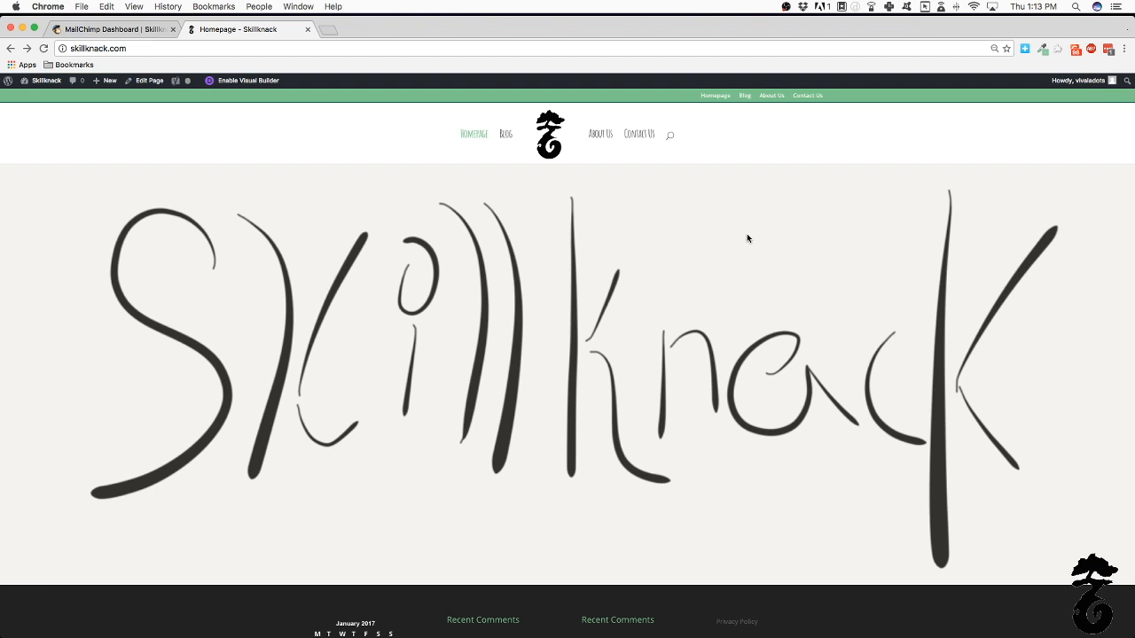
Return to the 'MailChimp Dashboard' browser tab
click(87, 33)
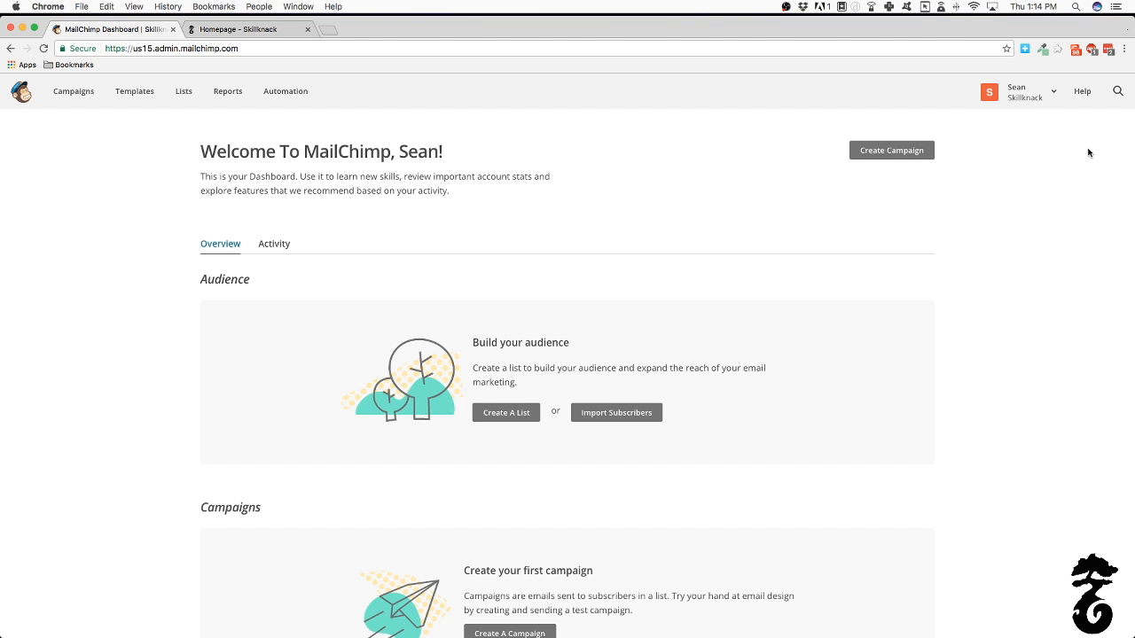
Open the Lists page, which reports no lists yet, and start creating a new list
scroll(540, 363, down, 3)
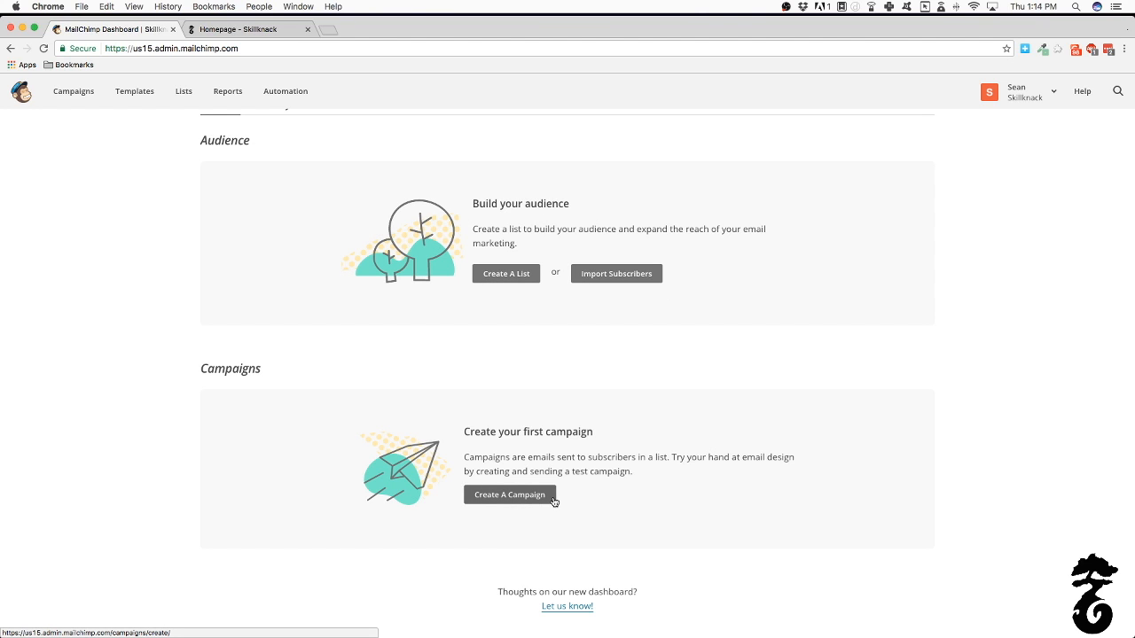
scroll(404, 301, up, 3)
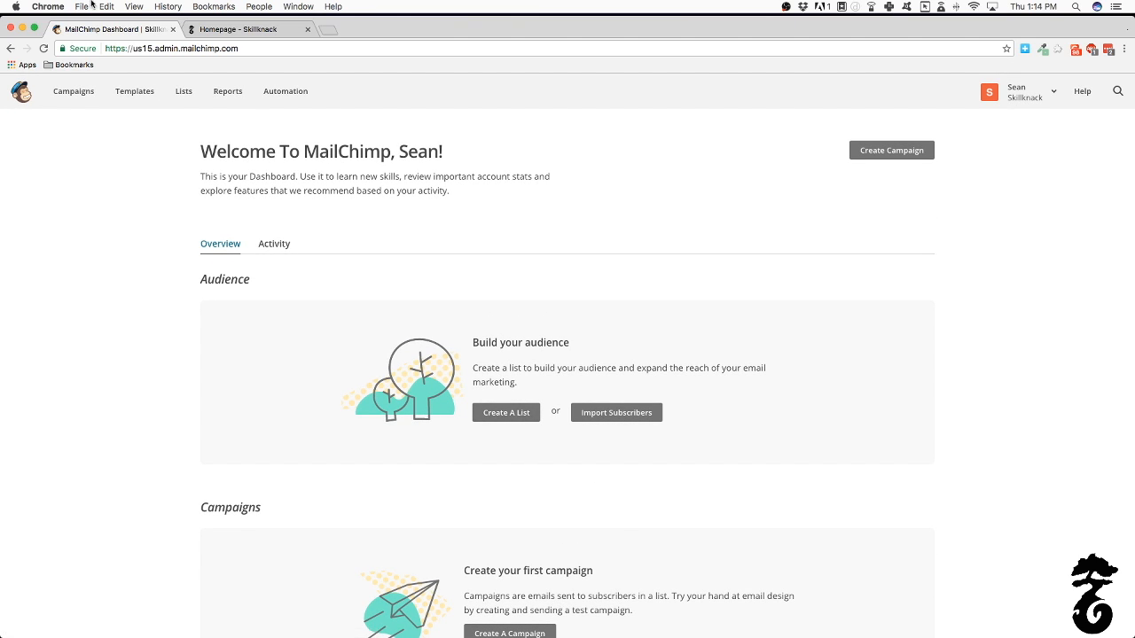
click(181, 92)
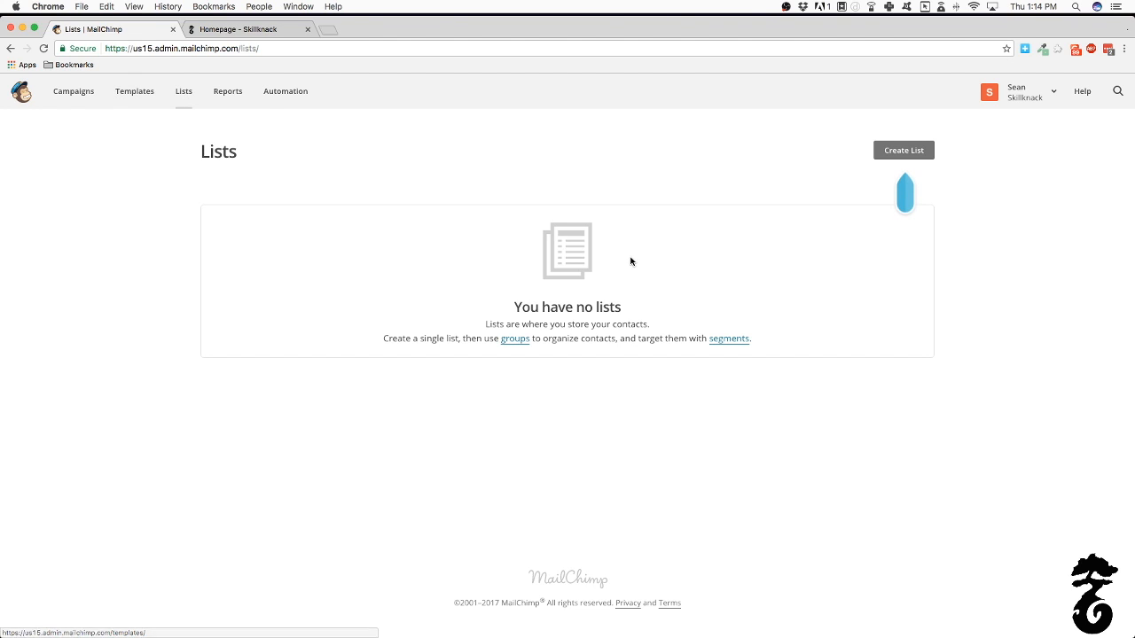
click(913, 152)
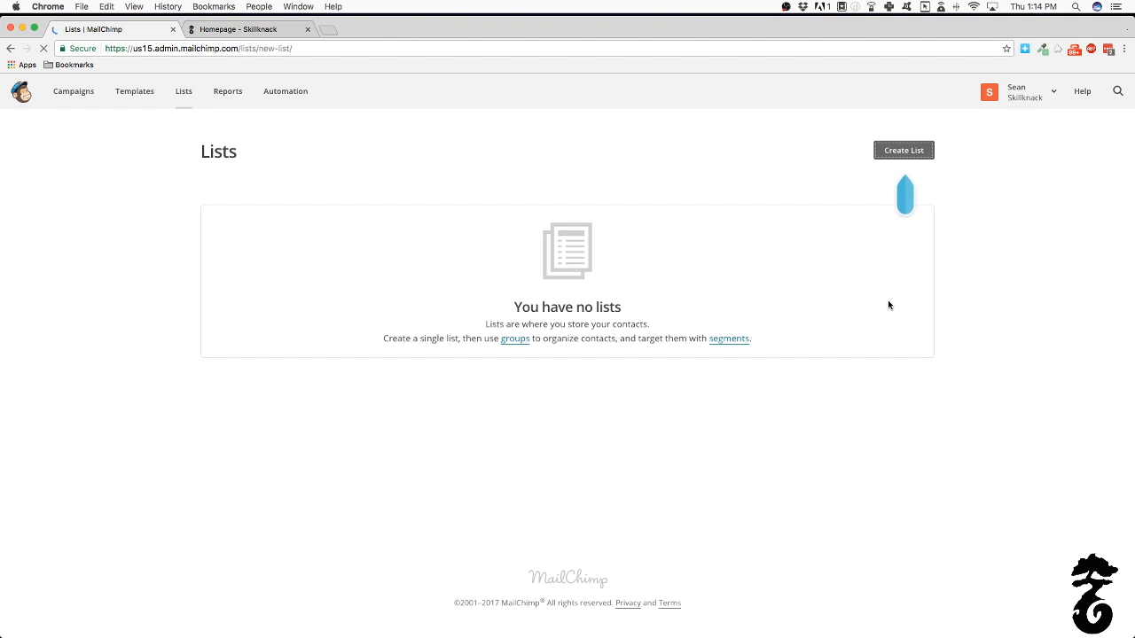
Name the new list 'Skillknack Newslettter'
click(377, 248)
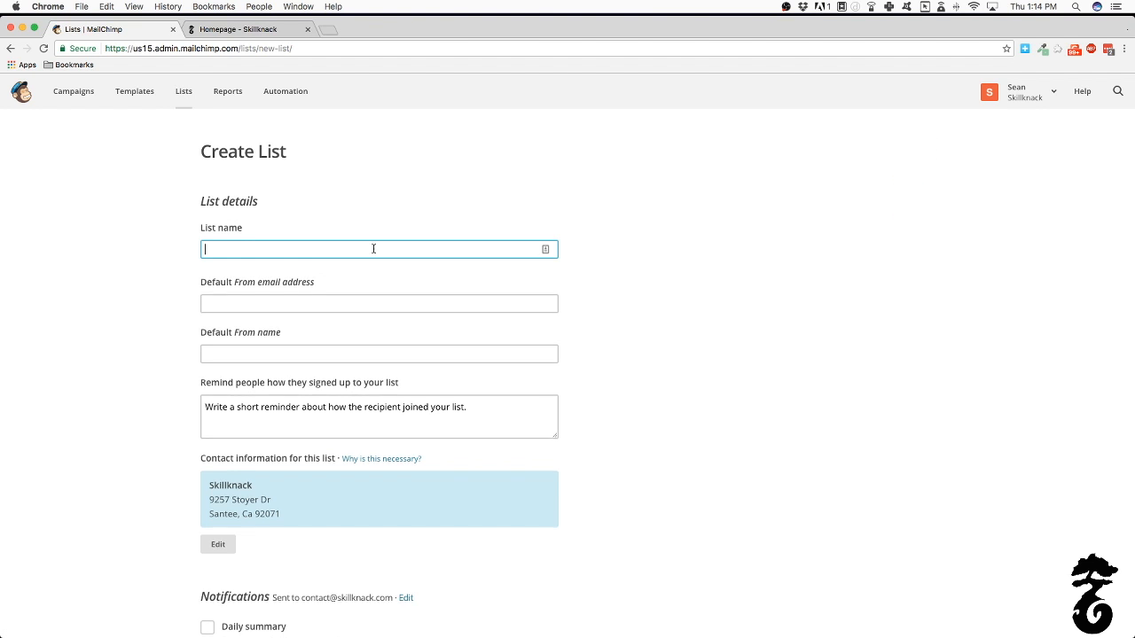
text(Skill)
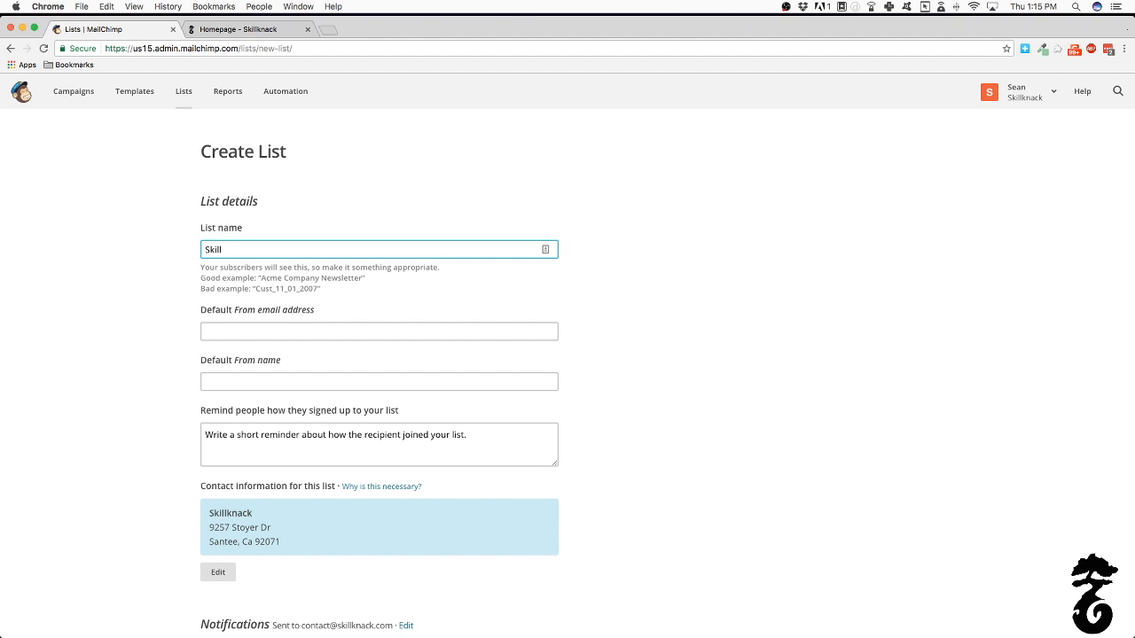
text(lknack)
text(Newslettter)
Enter the list's default From e-mail address
click(265, 333)
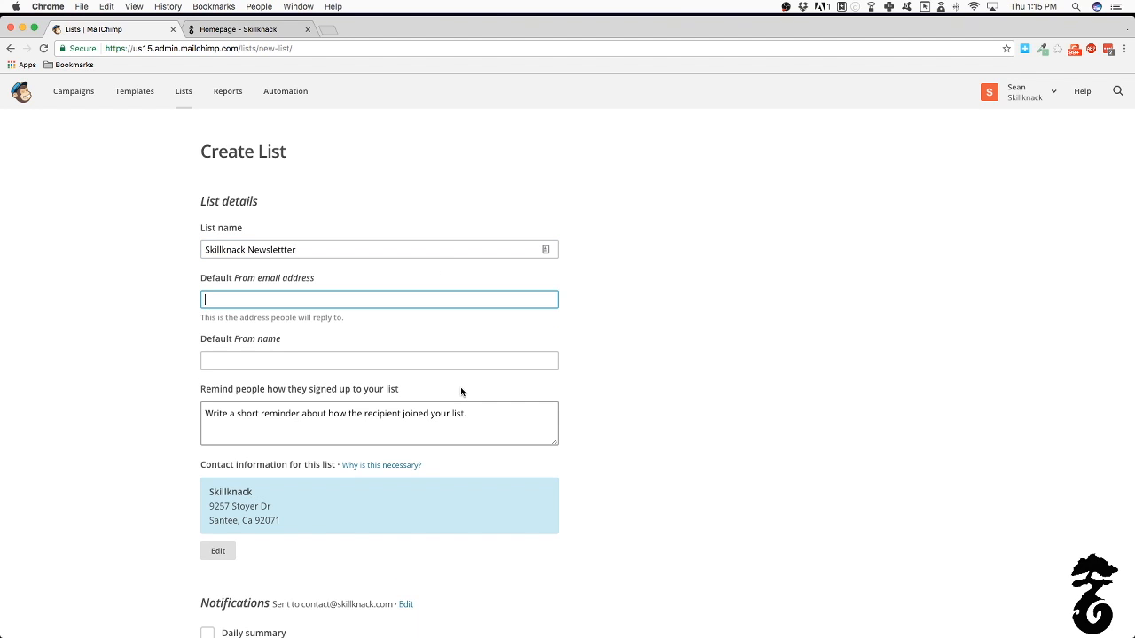
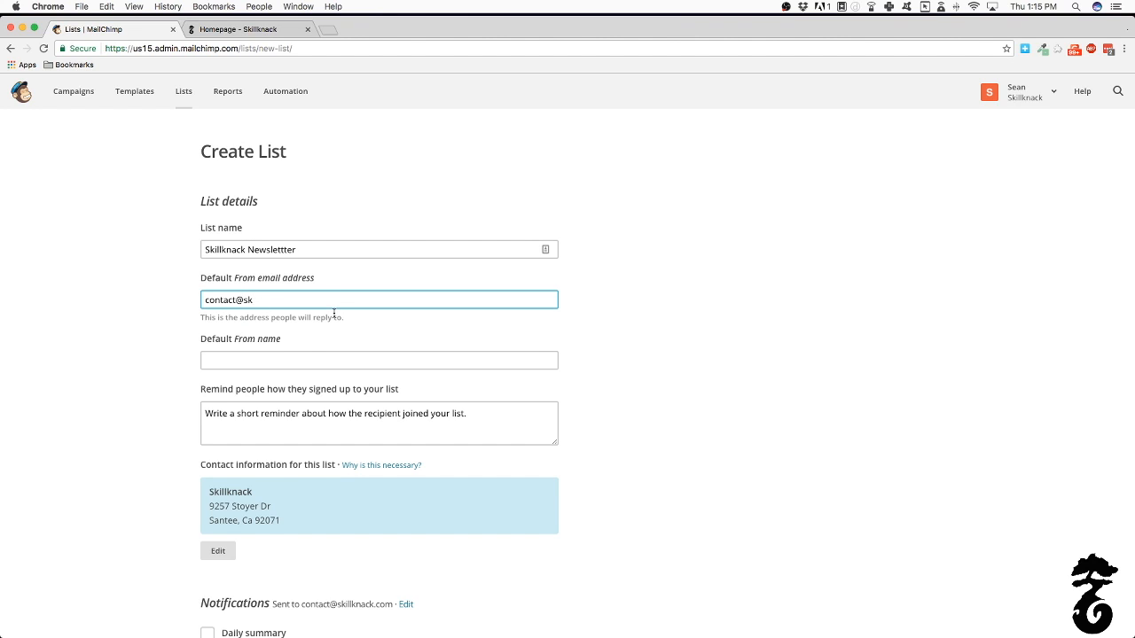
click(314, 359)
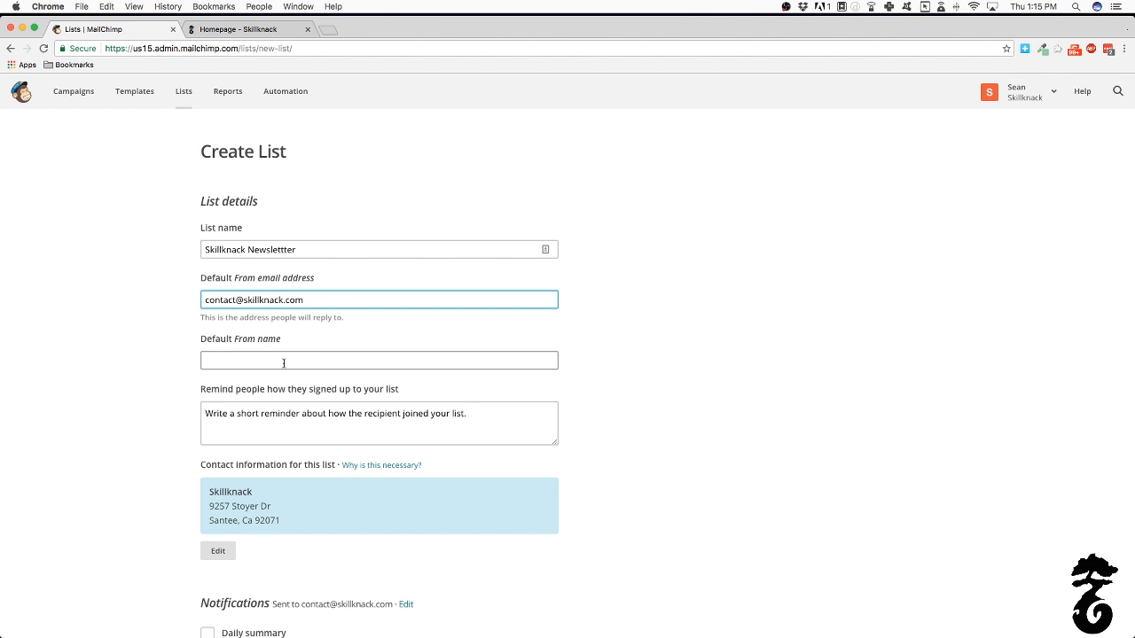
Set From name 'Skillknack' and reminder 'You are receiving this email because you opted in at our website.'
text(S)
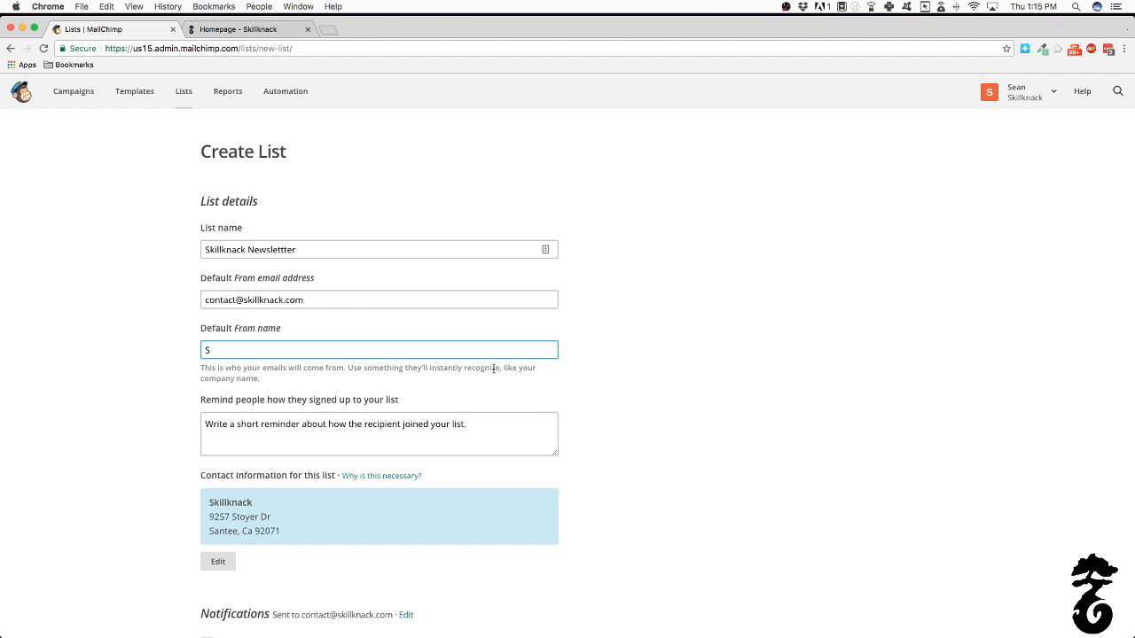
text(killknack)
click(305, 416)
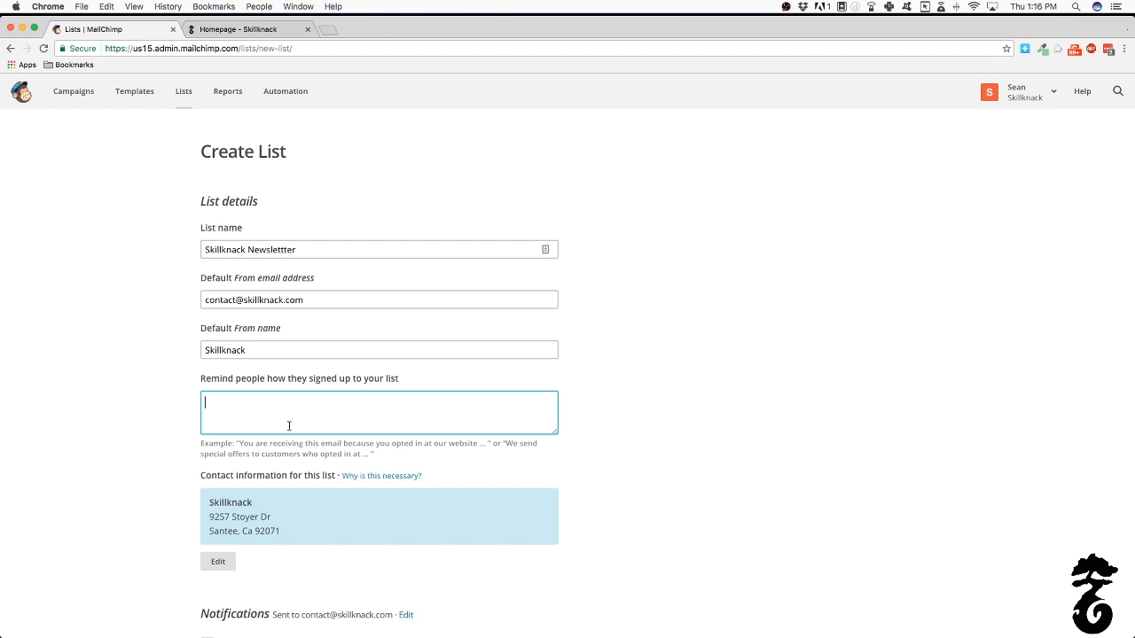
text(You are recieving this email be)
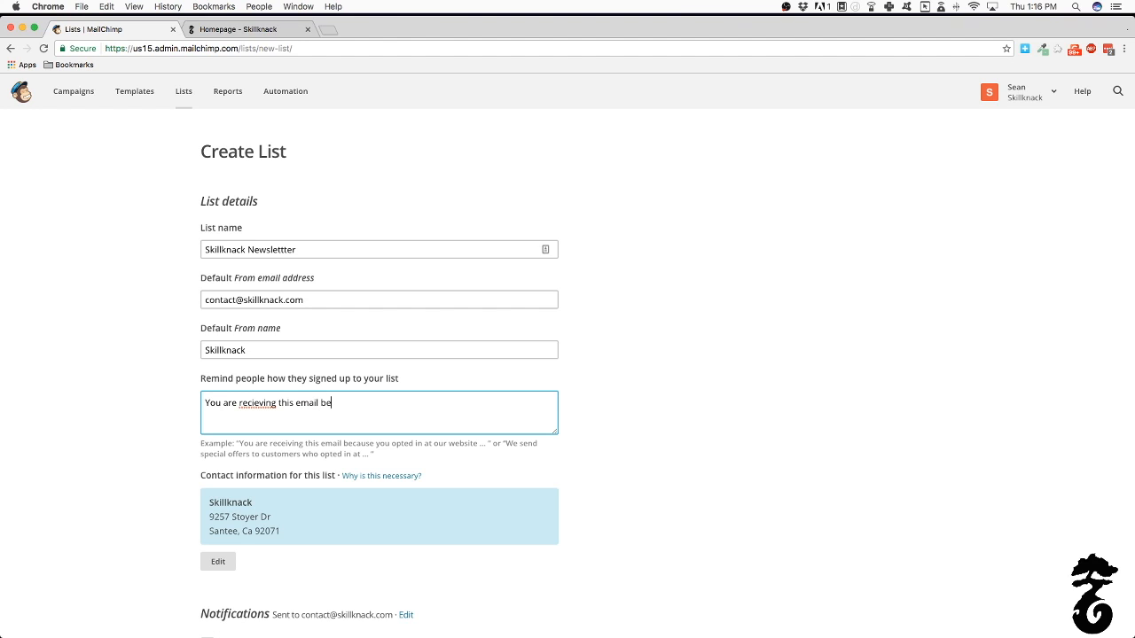
text(cause)
text(you opted in at our website.)
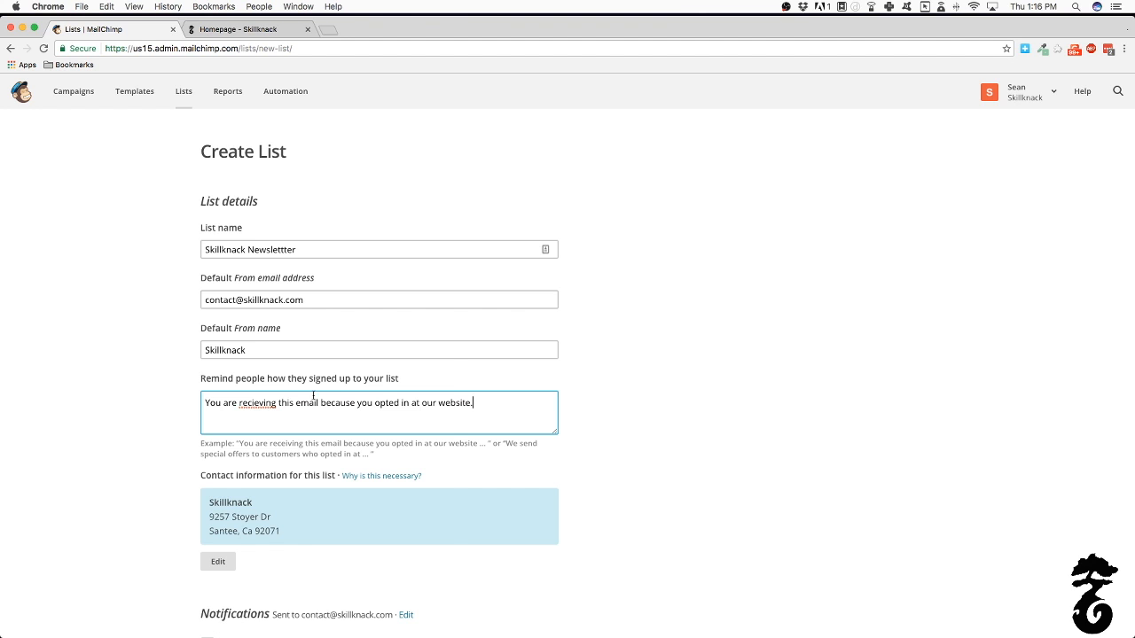
right_click(244, 403)
click(459, 578)
Leave the notification boxes unchecked and save the new 'Skillknack Newslettter' list
click(689, 479)
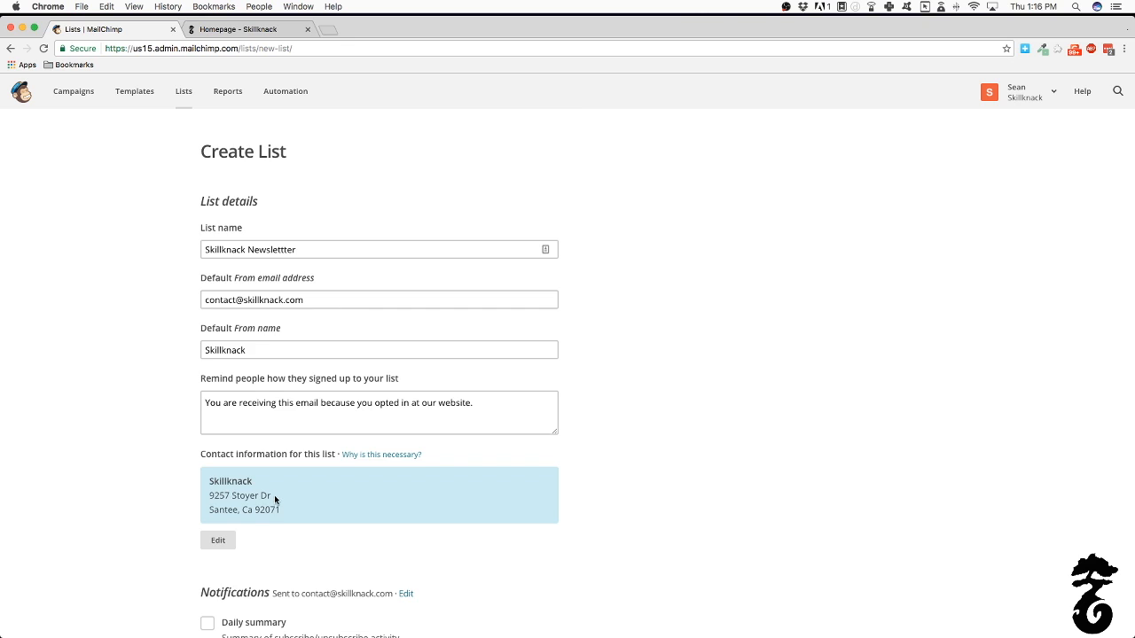
scroll(270, 499, down, 3)
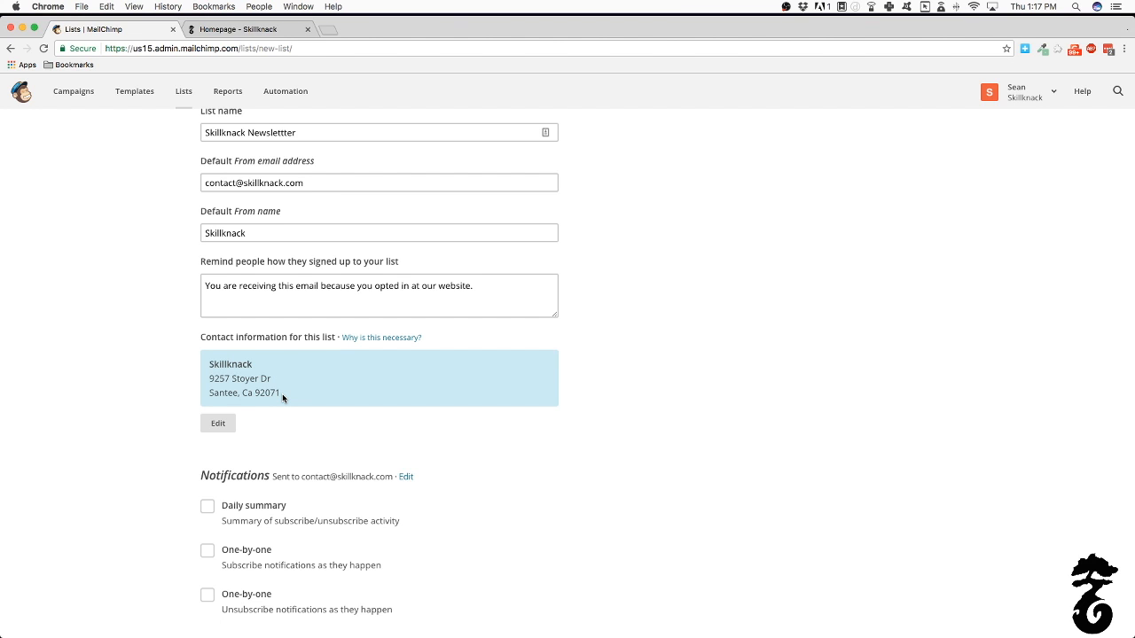
key(XF86AudioLowerVolume)
scroll(283, 397, down, 3)
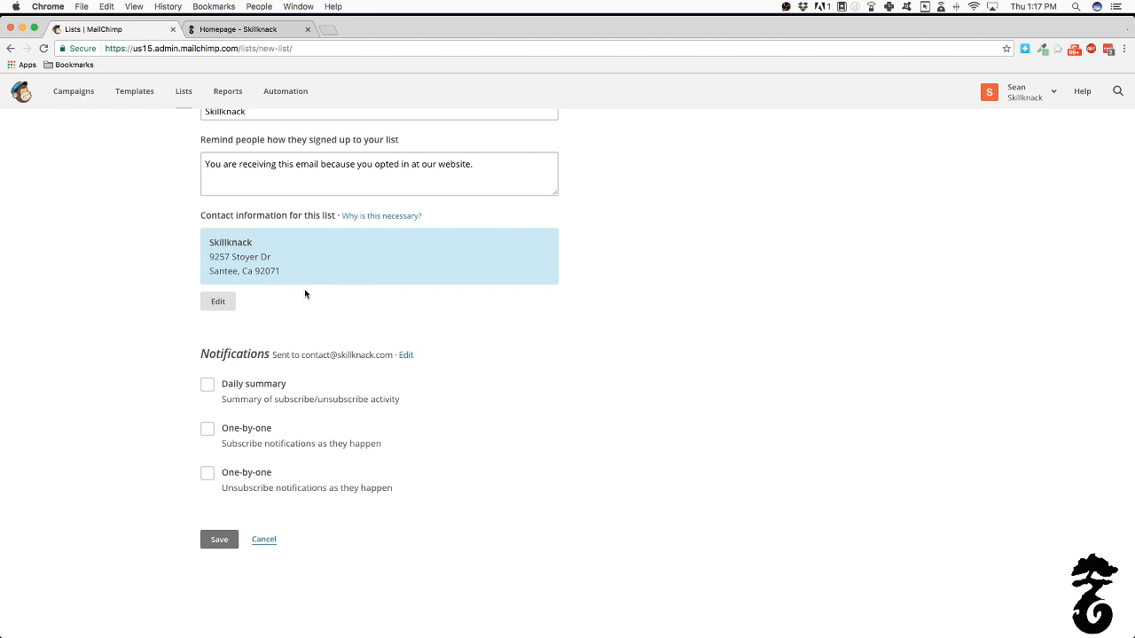
scroll(308, 354, down, 2)
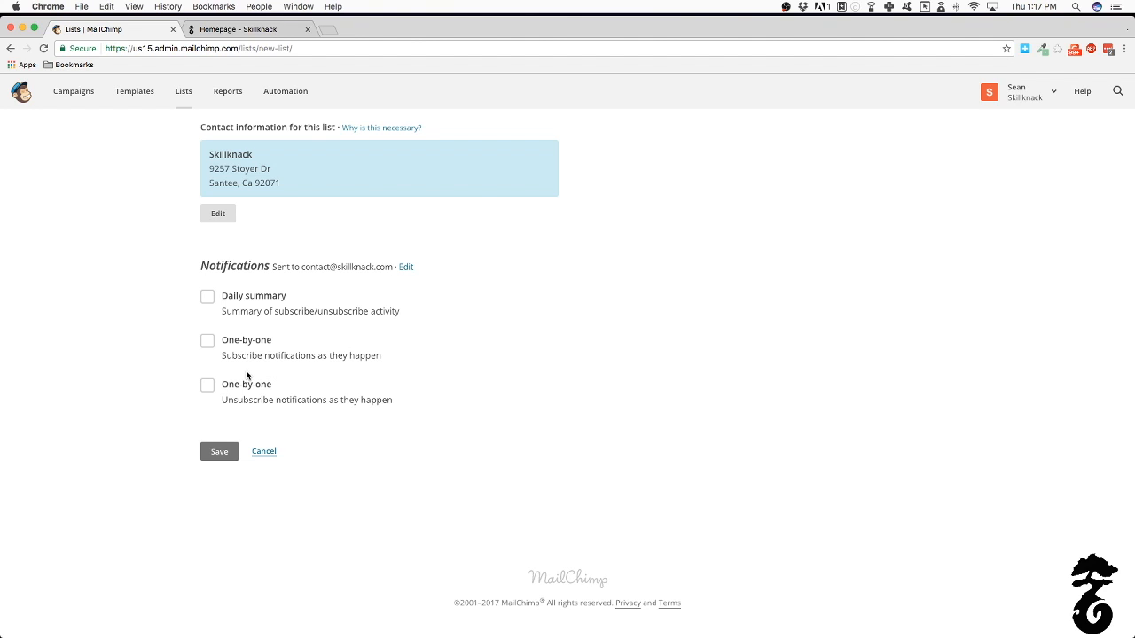
click(229, 452)
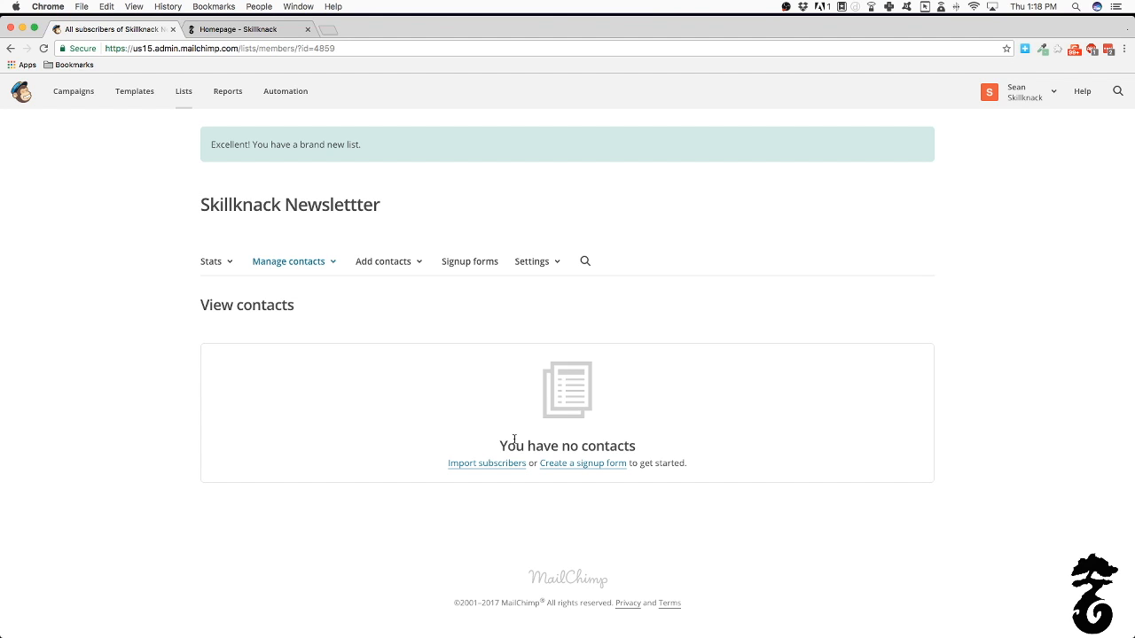
Follow the 'Create a signup form' link from the empty list's contacts page
click(567, 467)
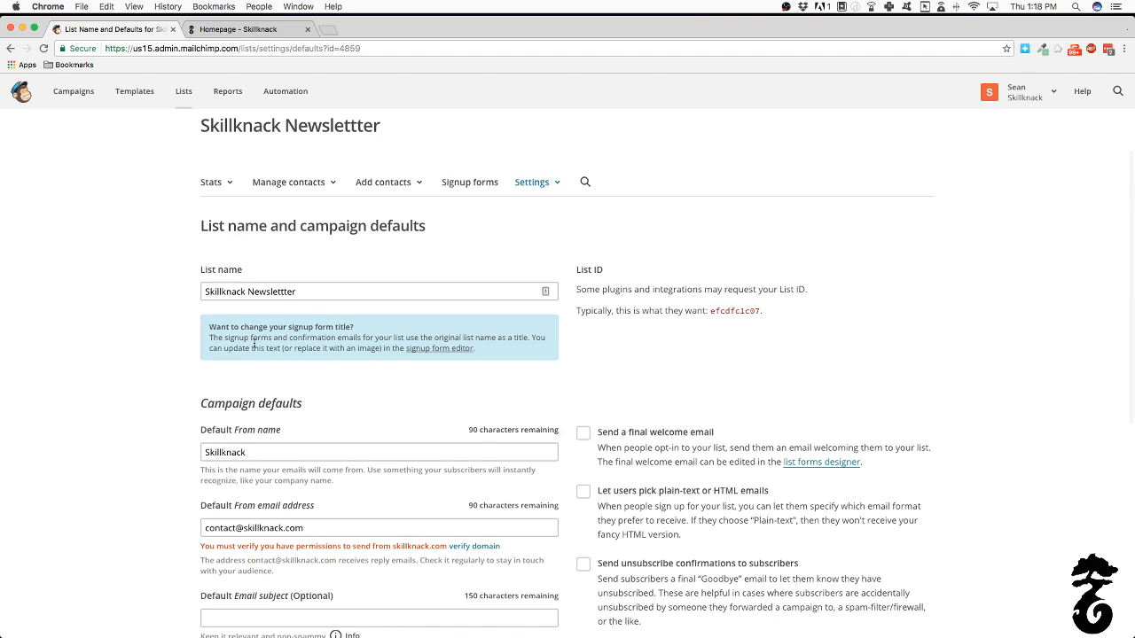
Save the 'Skillknack Newslettter' list's name and campaign defaults via 'Save List And Campaign Defaults'
click(324, 294)
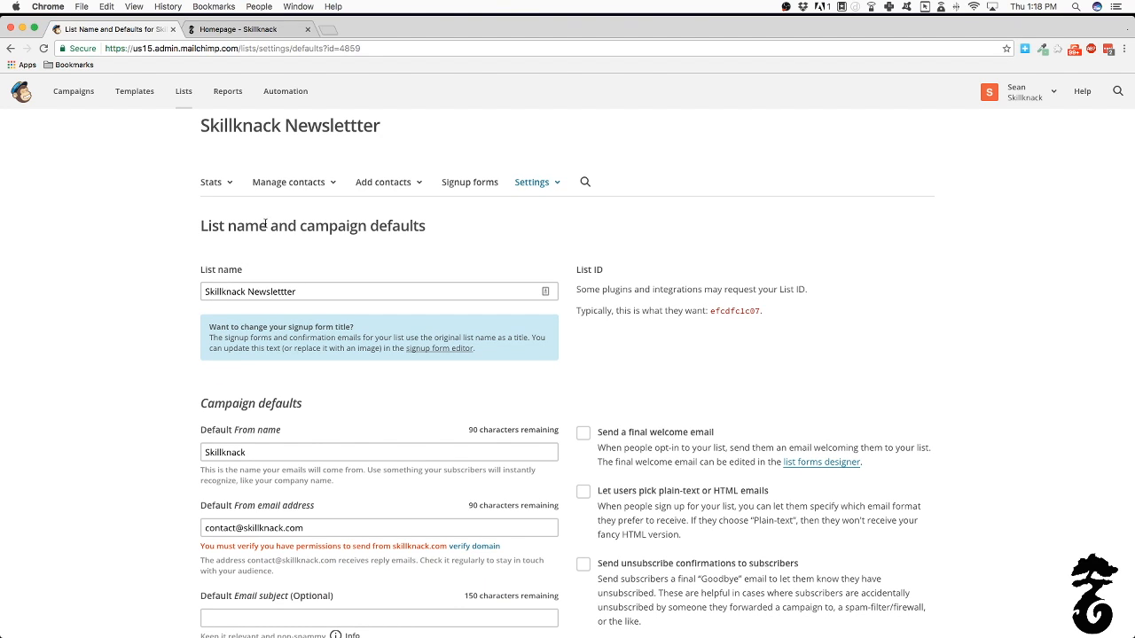
click(458, 181)
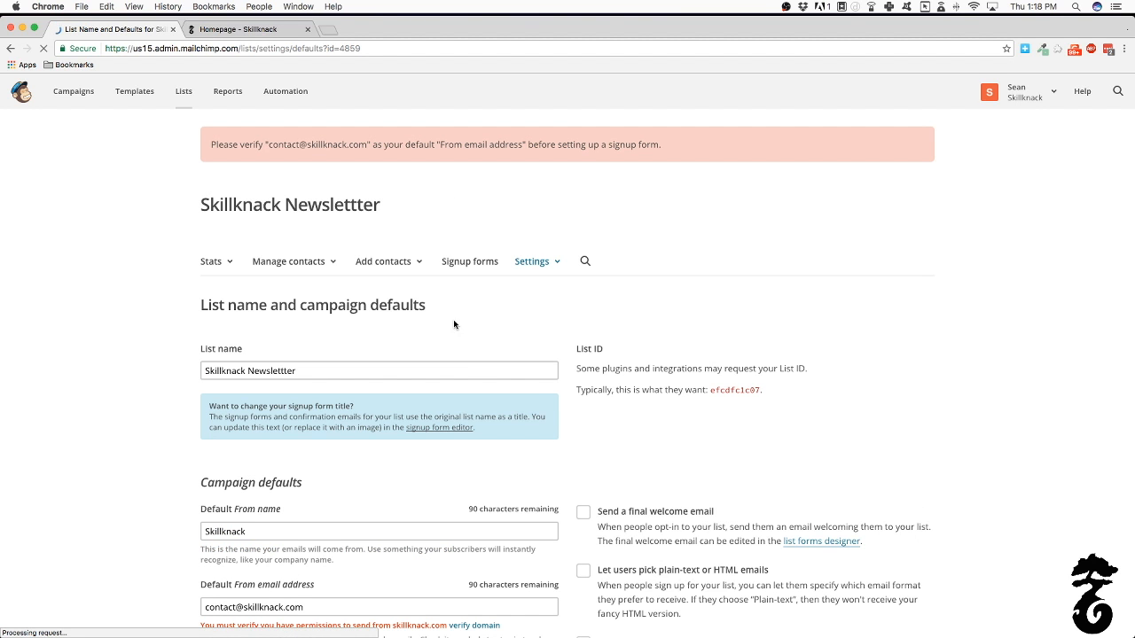
scroll(384, 360, down, 3)
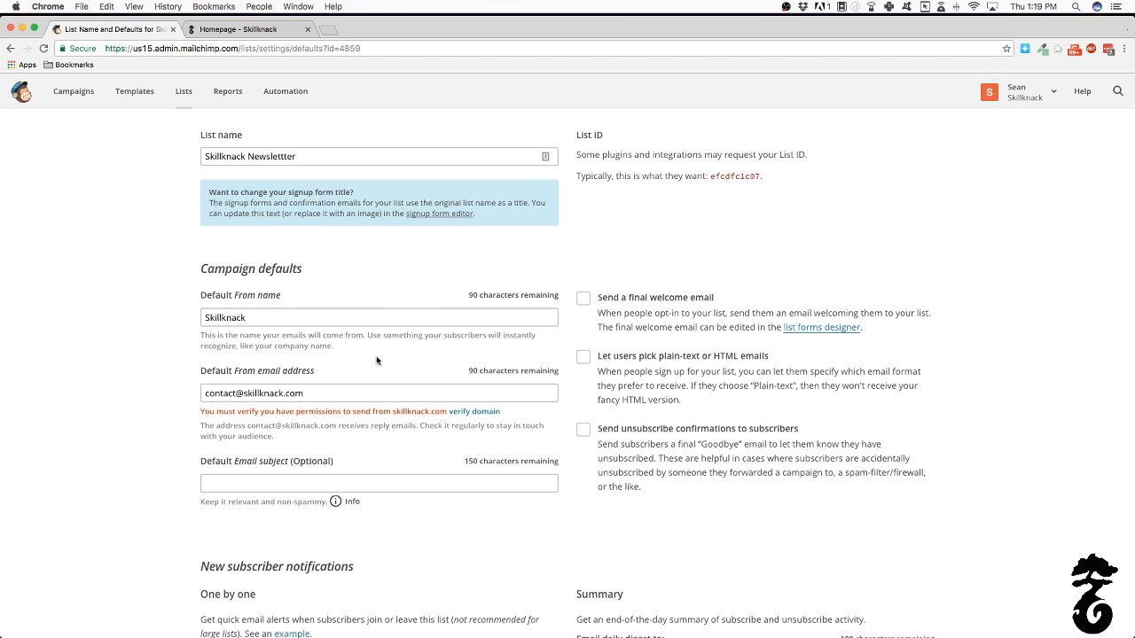
scroll(418, 288, up, 1)
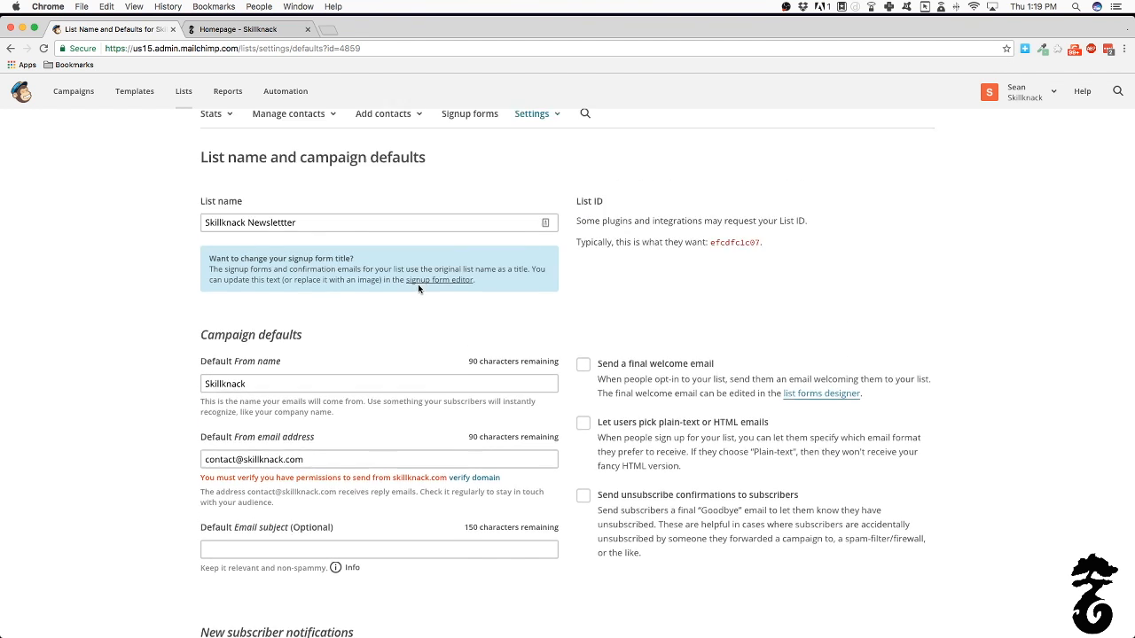
scroll(418, 288, up, 3)
scroll(300, 300, down, 5)
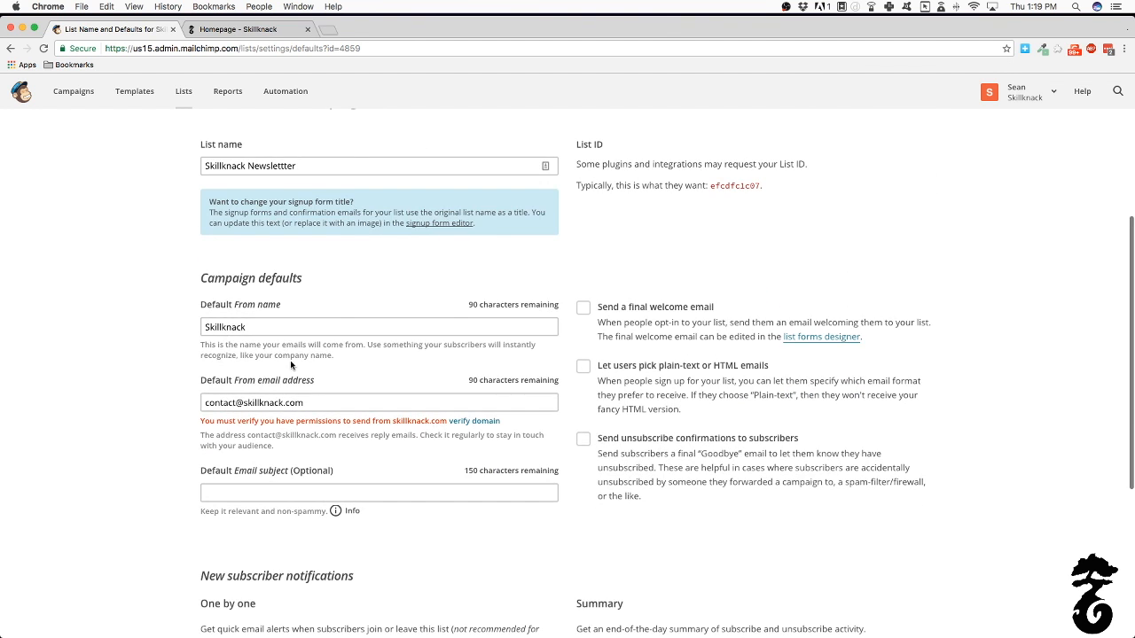
scroll(304, 484, down, 2)
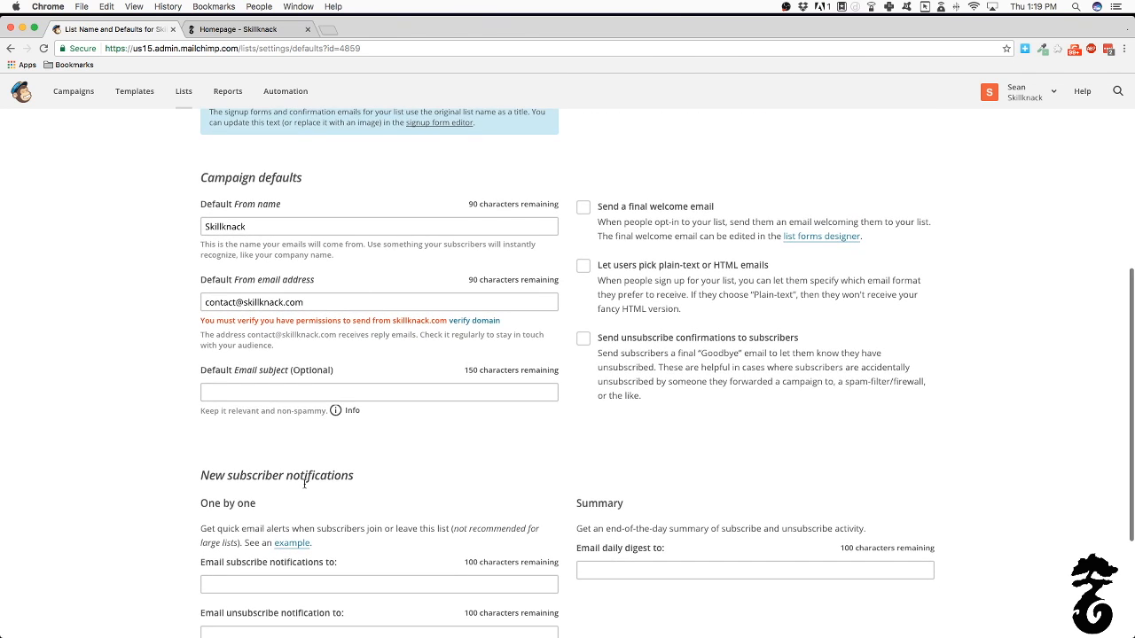
scroll(304, 483, down, 1)
scroll(304, 483, down, 2)
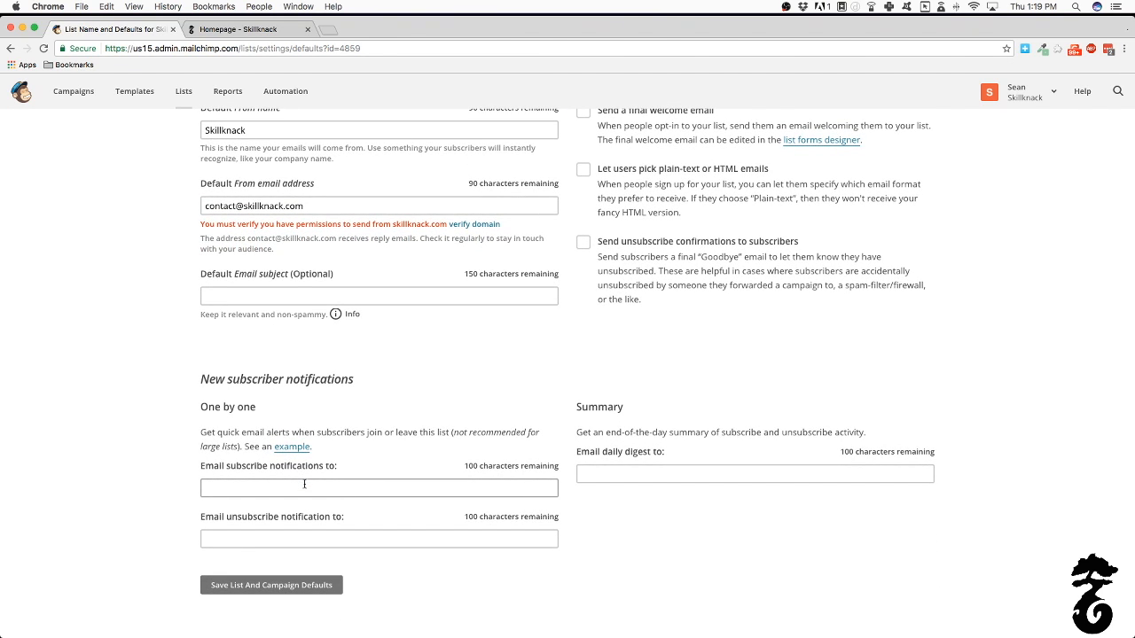
click(283, 588)
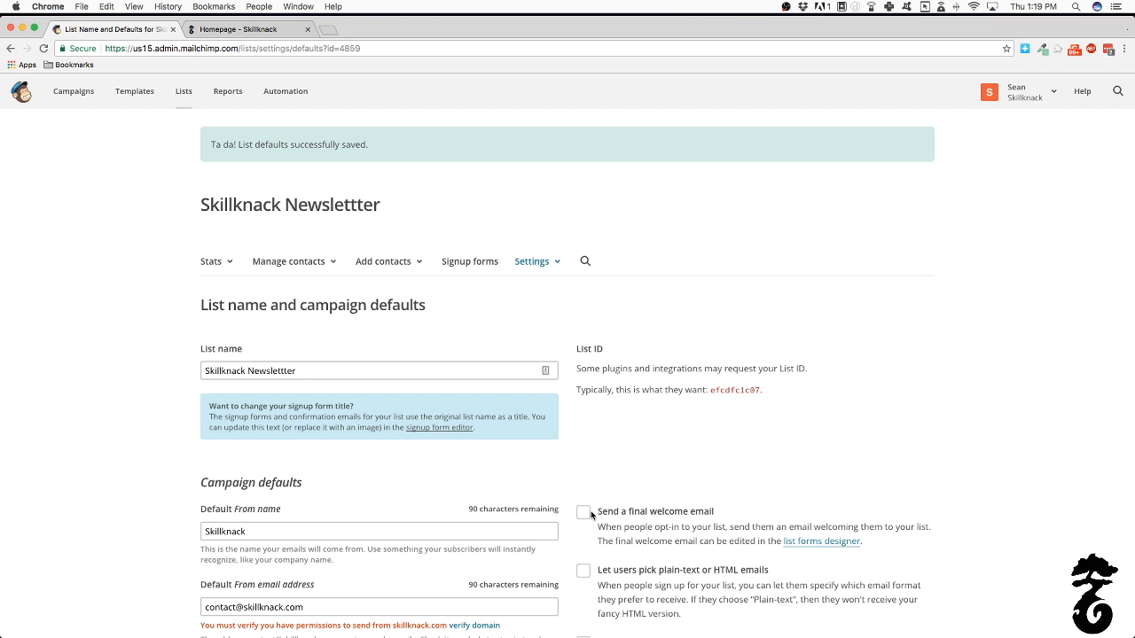
scroll(499, 427, down, 5)
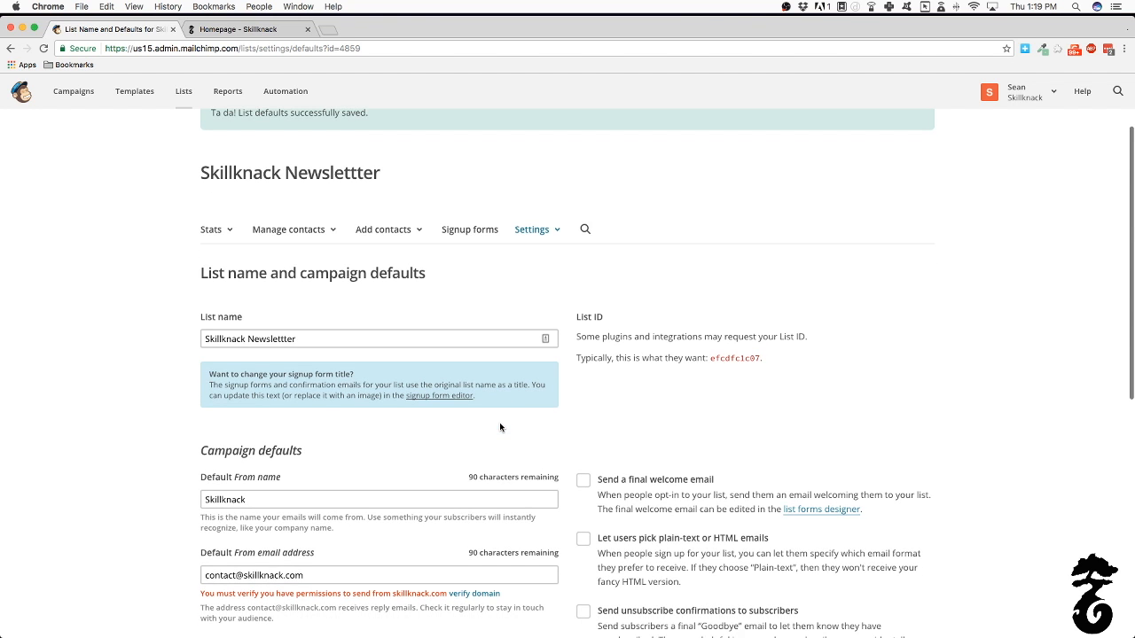
scroll(499, 427, down, 2)
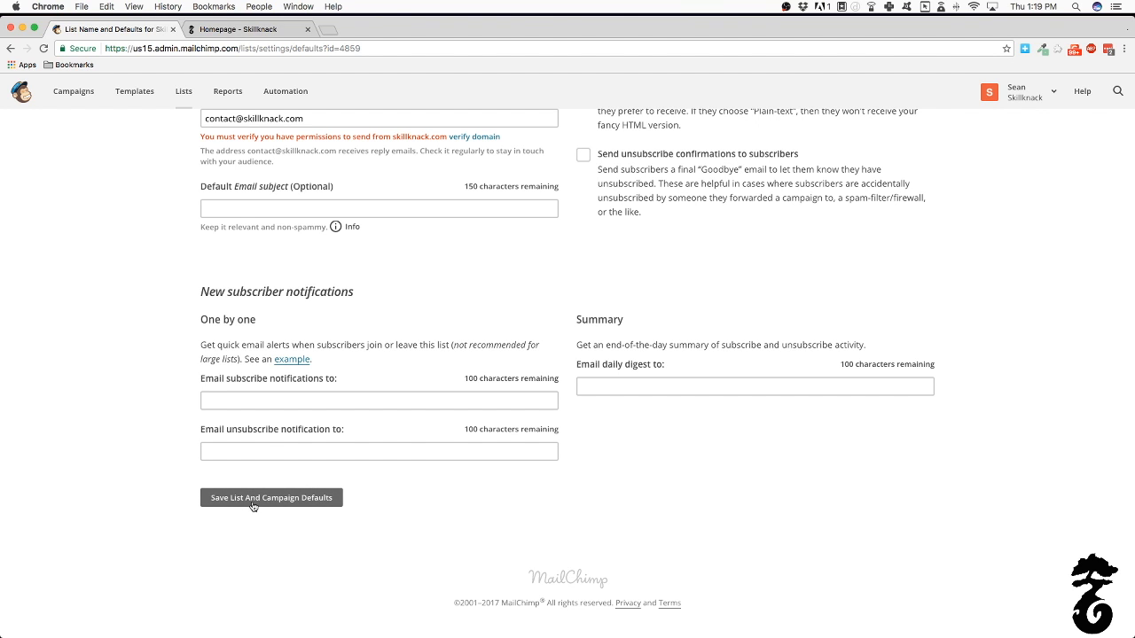
scroll(651, 434, up, 5)
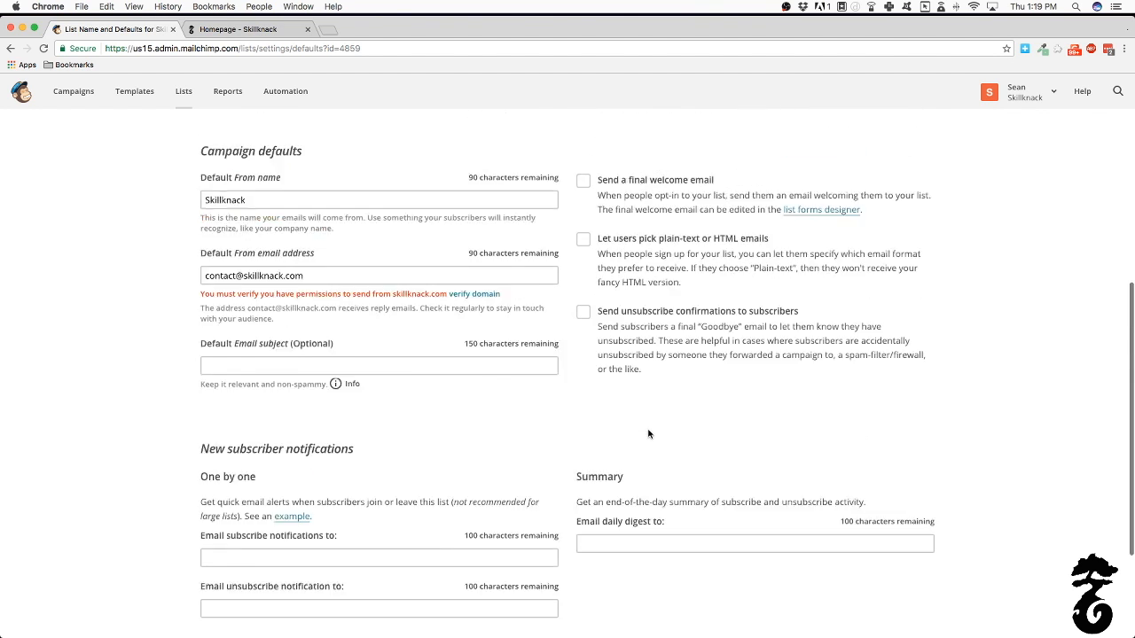
scroll(648, 434, up, 6)
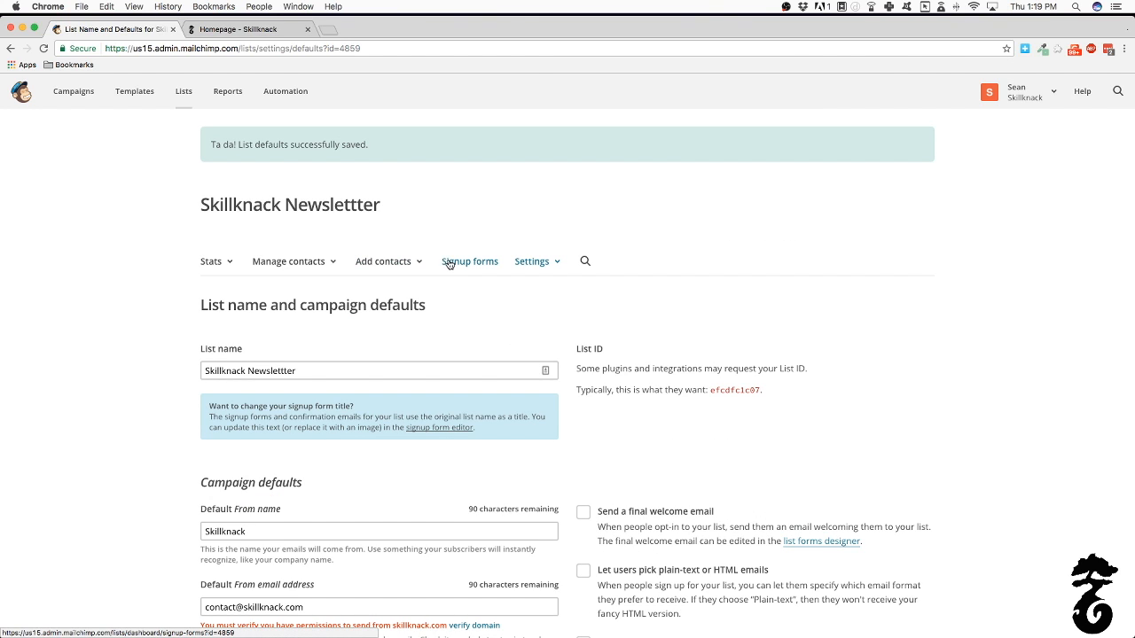
Try the signup form editor link and find the From address needs domain verification first
click(445, 431)
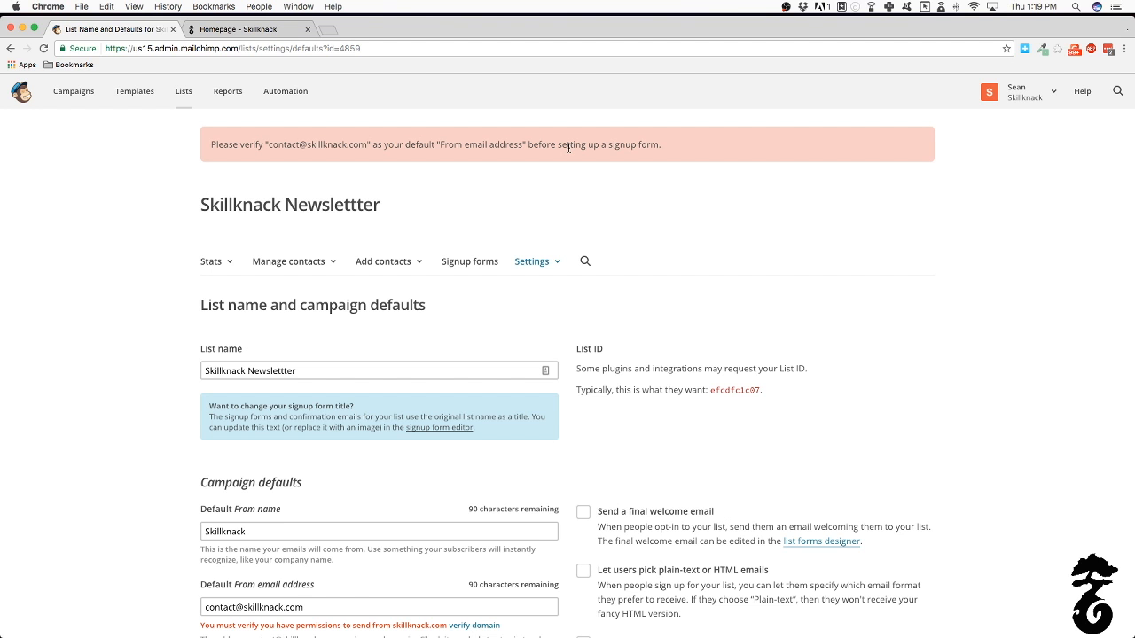
scroll(512, 285, down, 4)
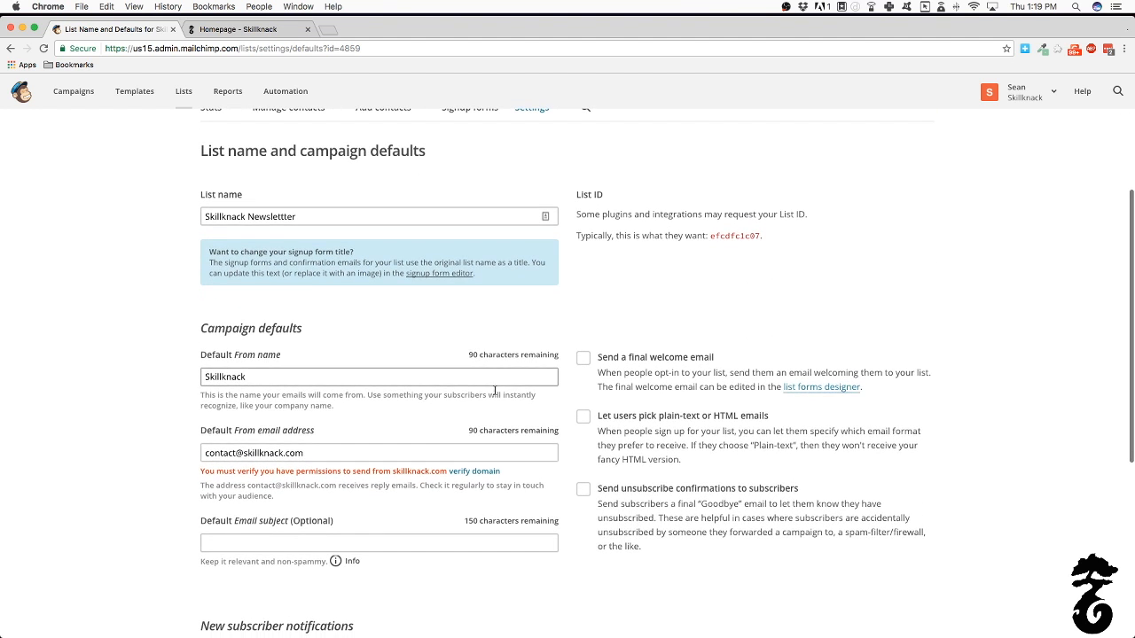
Send the domain verification email for the default From address, then save the list and campaign defaults
click(474, 473)
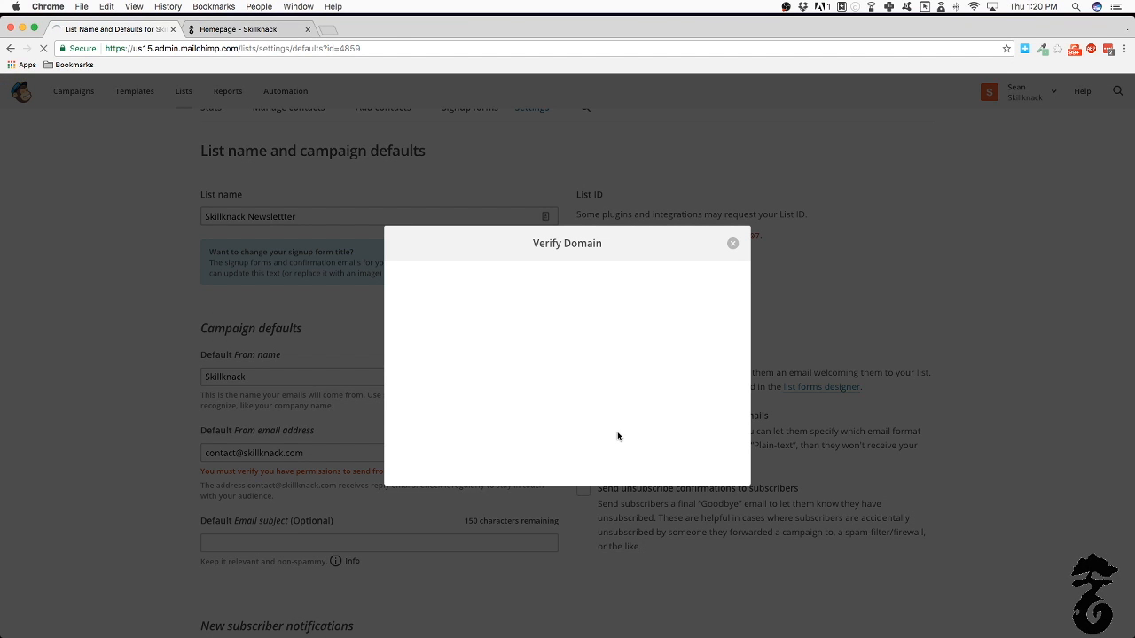
click(456, 473)
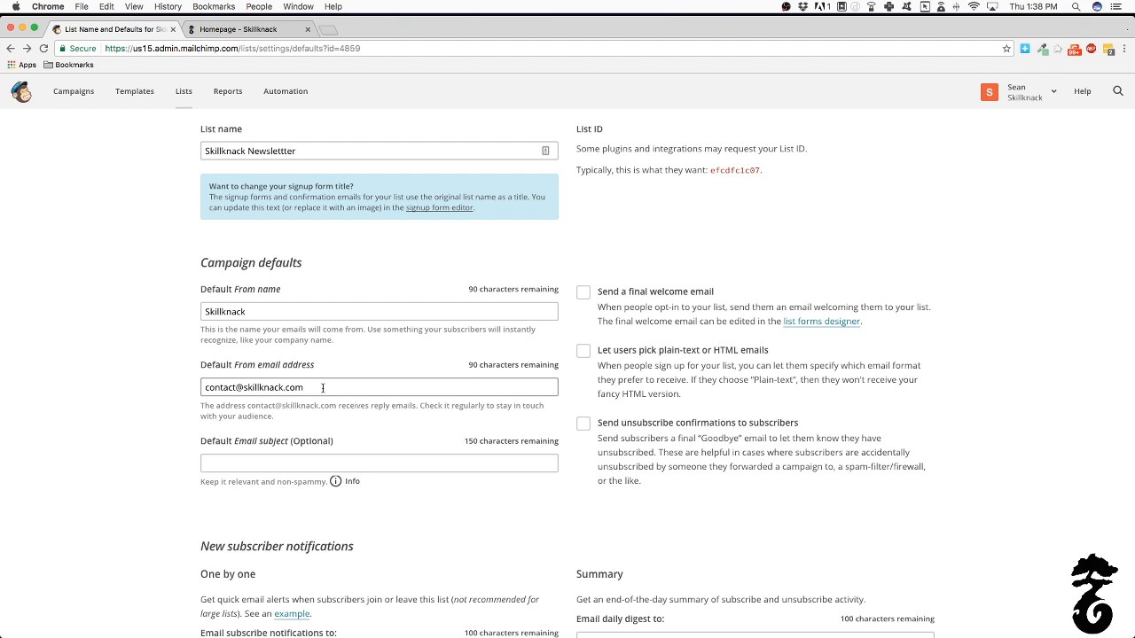
scroll(319, 426, down, 5)
click(264, 499)
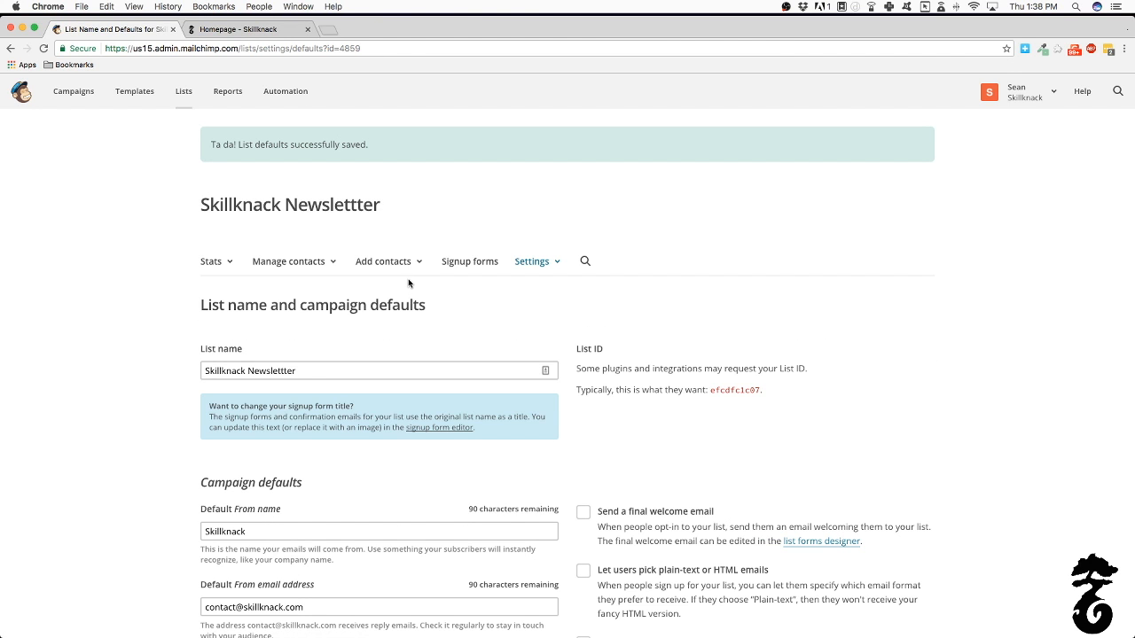
Open the Signup forms page listing general, embedded, pop-up and integration options
click(482, 268)
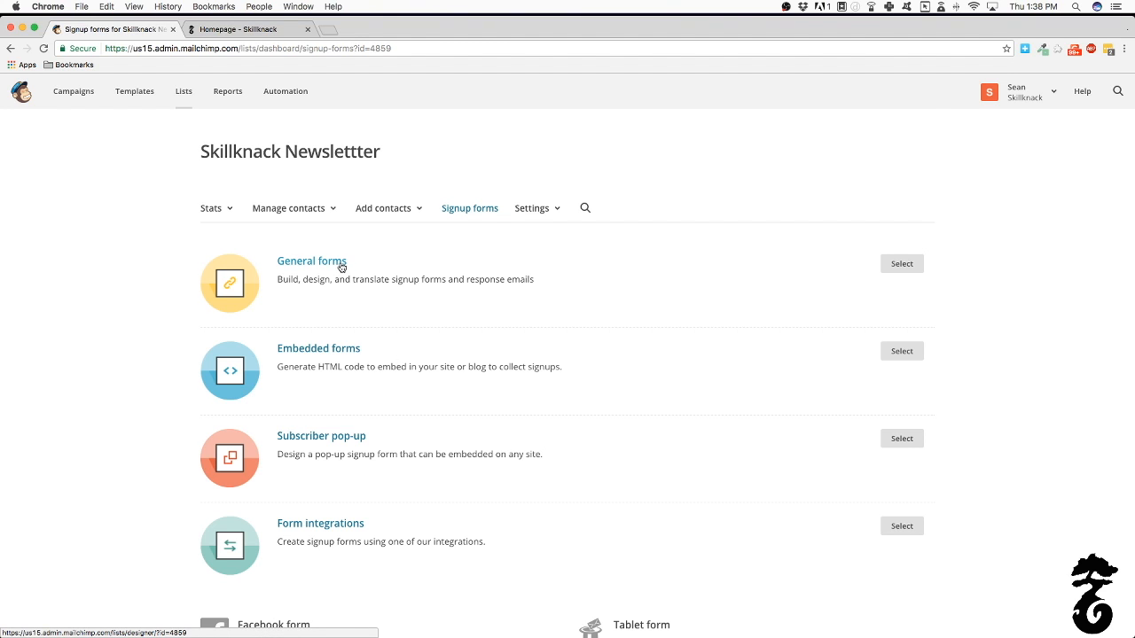
scroll(342, 266, down, 3)
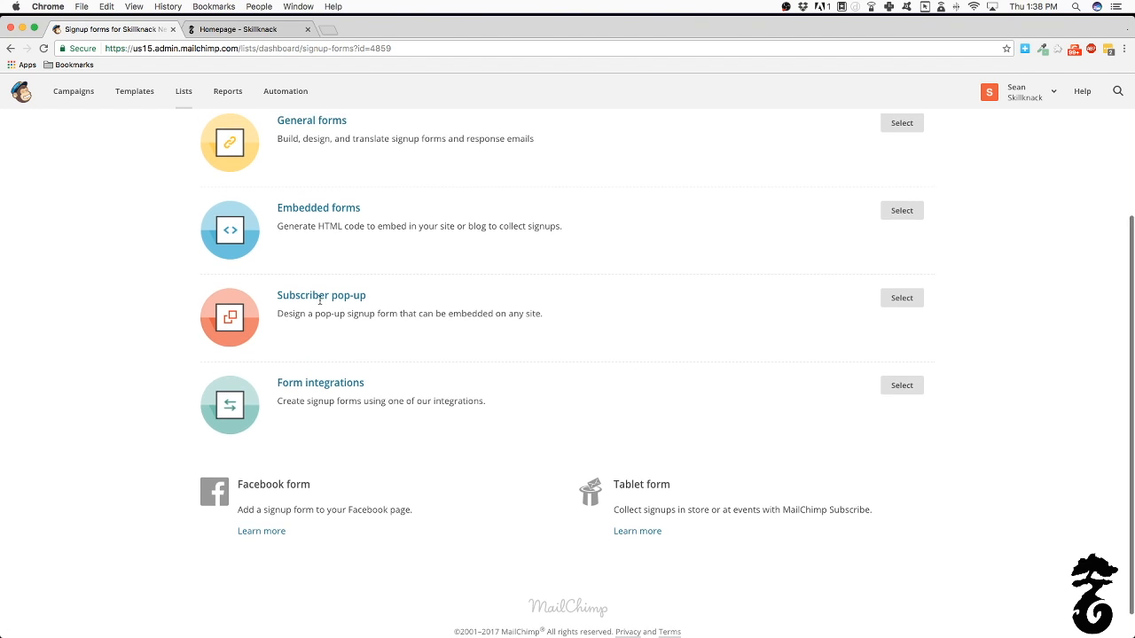
scroll(320, 300, up, 2)
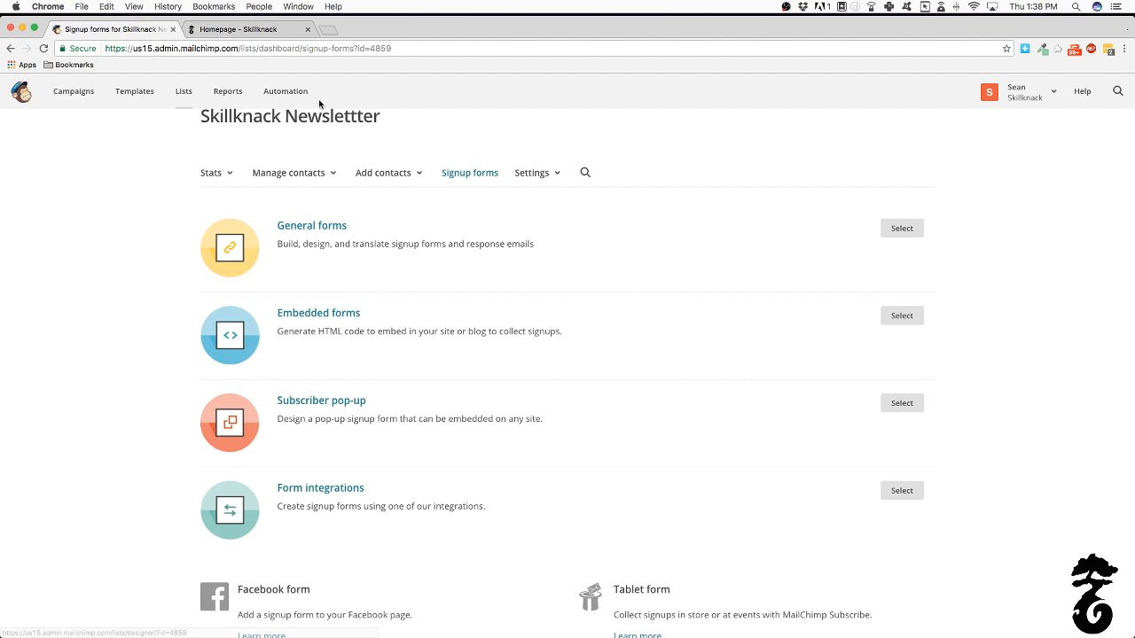
click(255, 31)
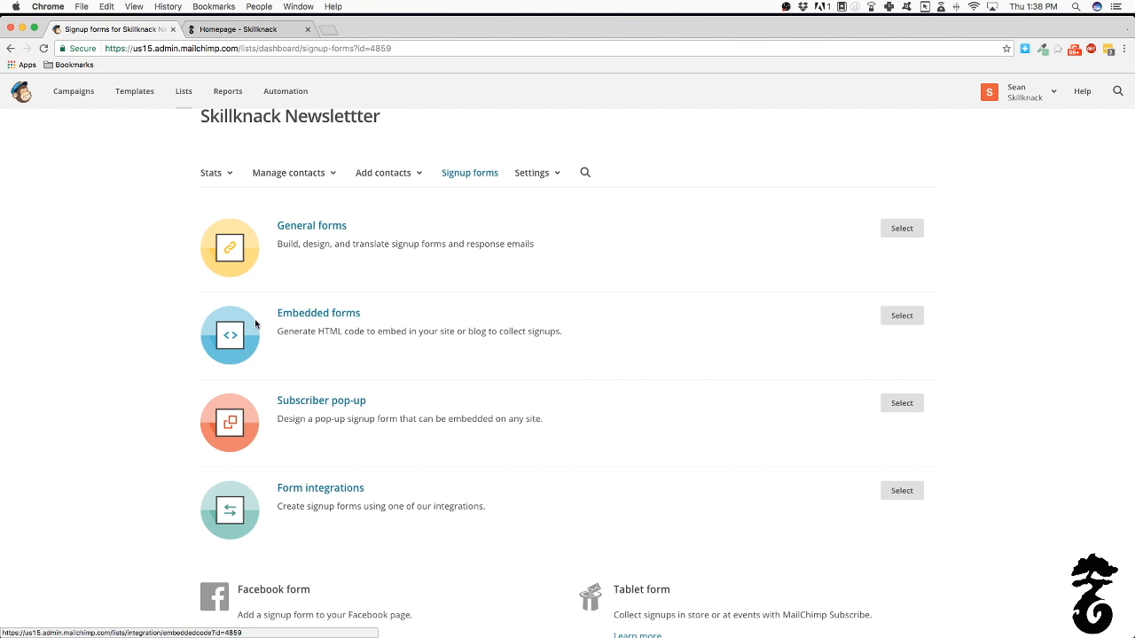
Open the Embedded forms page and look over its Classic form code and settings
click(904, 317)
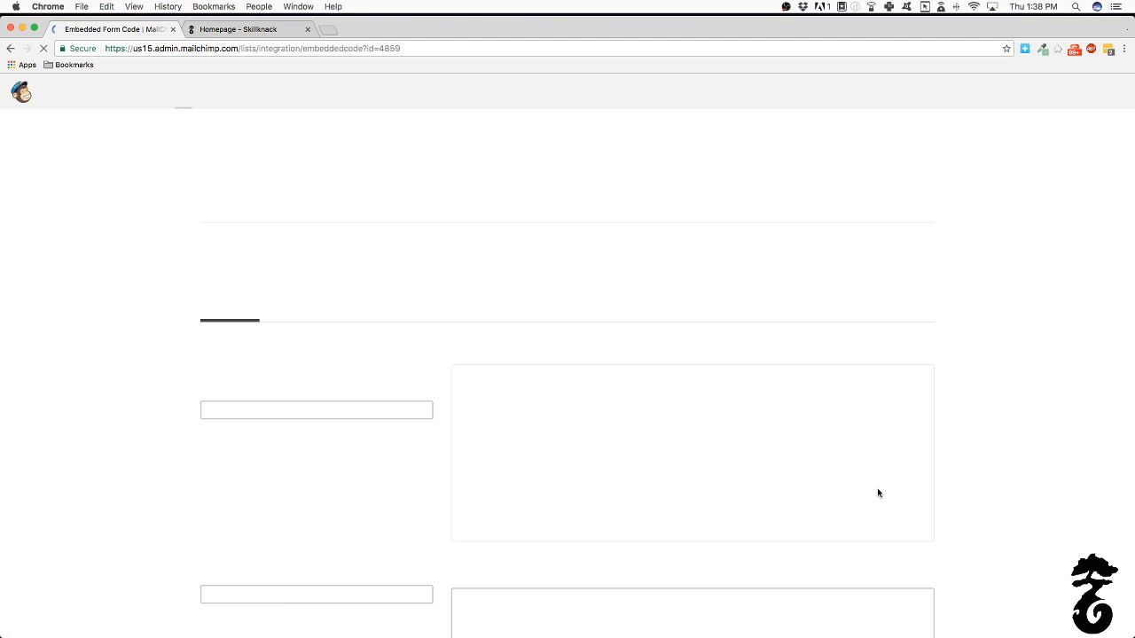
scroll(532, 404, down, 4)
scroll(554, 405, up, 2)
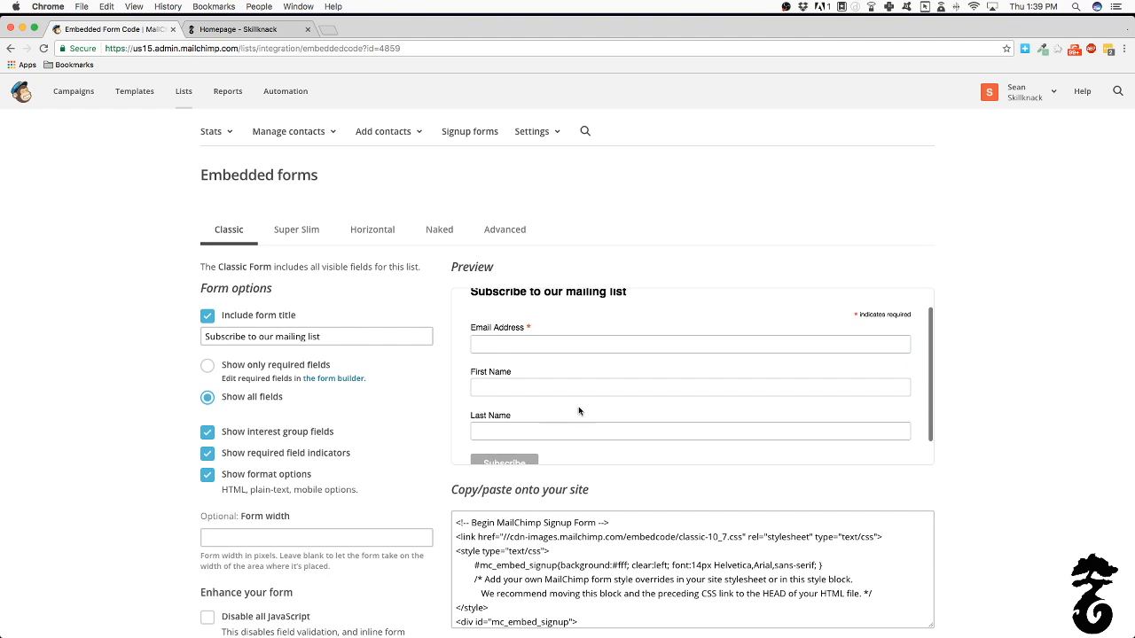
scroll(986, 421, down, 4)
scroll(600, 297, down, 1)
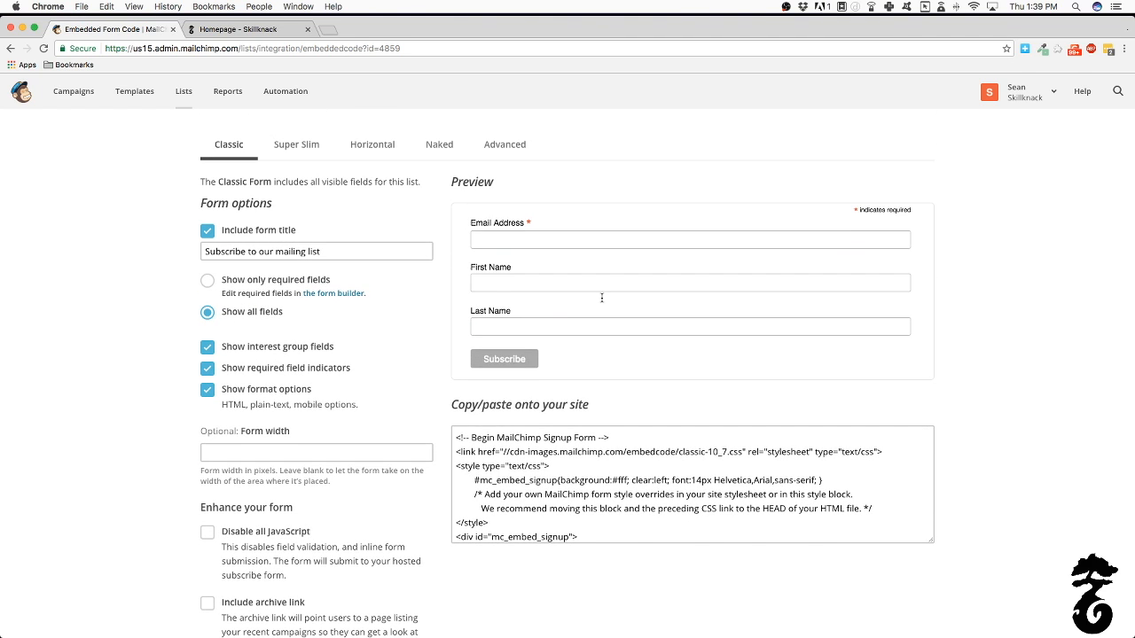
scroll(601, 297, up, 3)
scroll(536, 264, down, 3)
scroll(610, 373, up, 2)
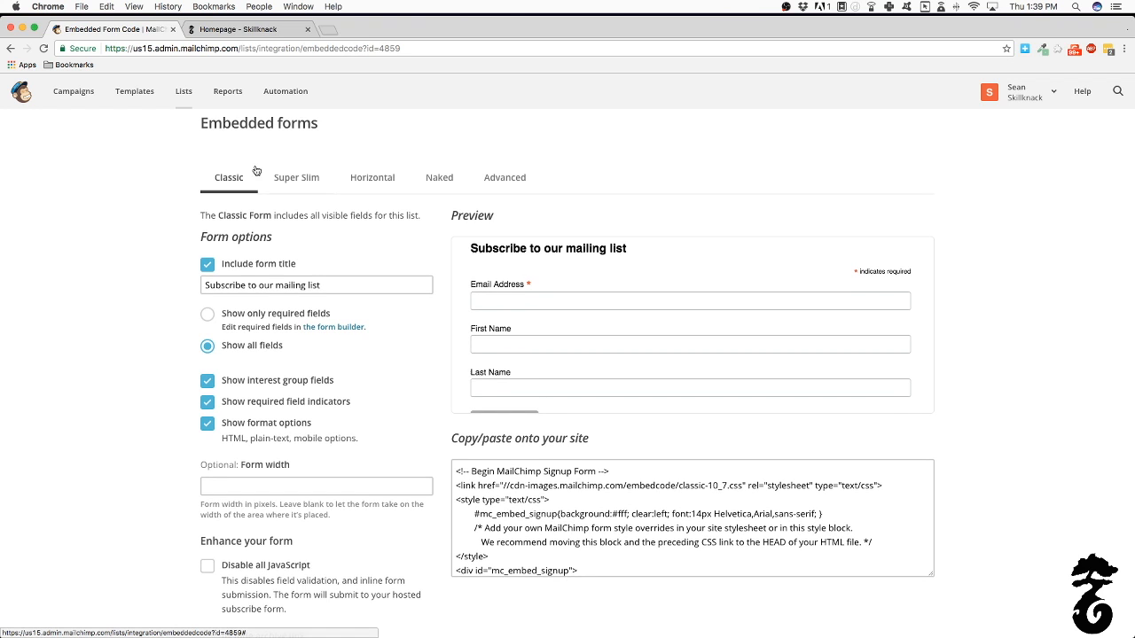
Preview the Super Slim, Horizontal and Naked form styles, then the Advanced options
click(312, 187)
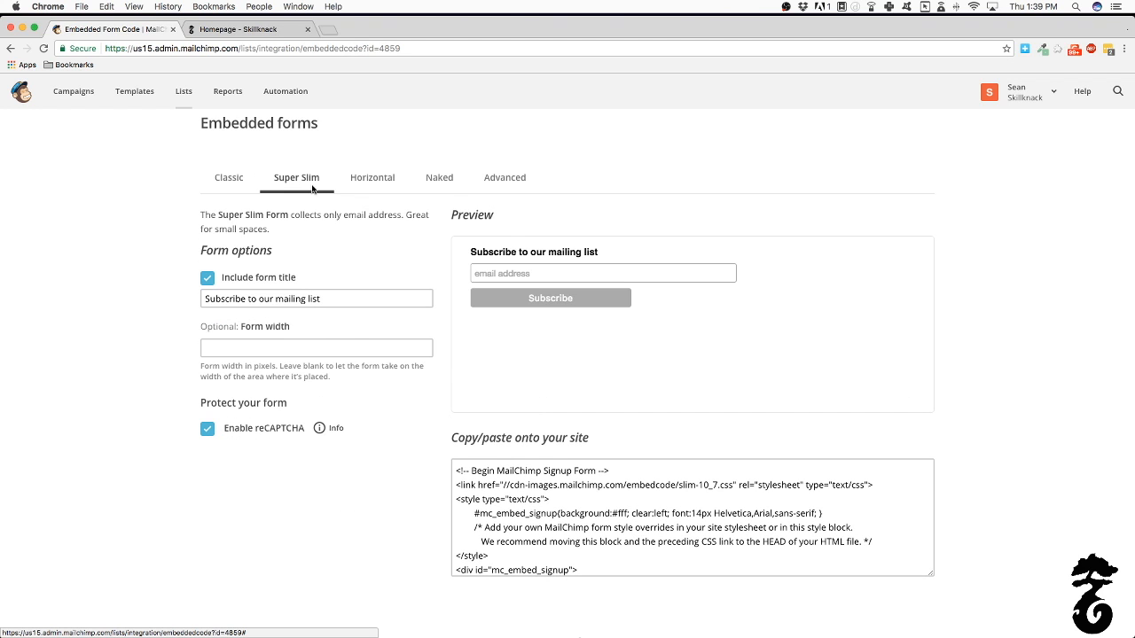
click(380, 194)
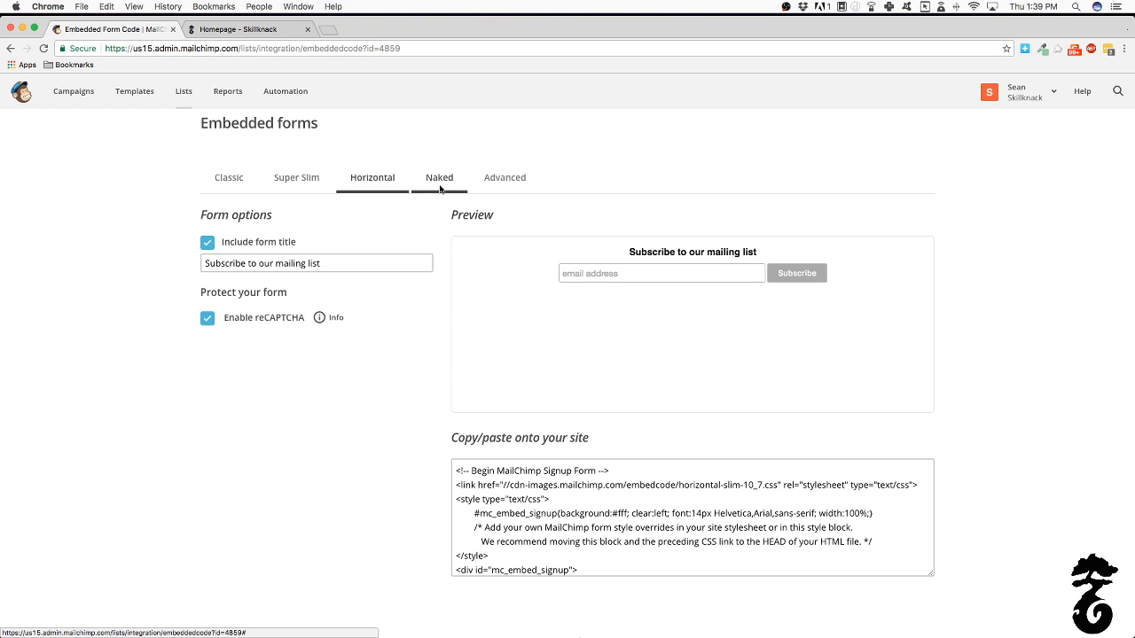
click(441, 190)
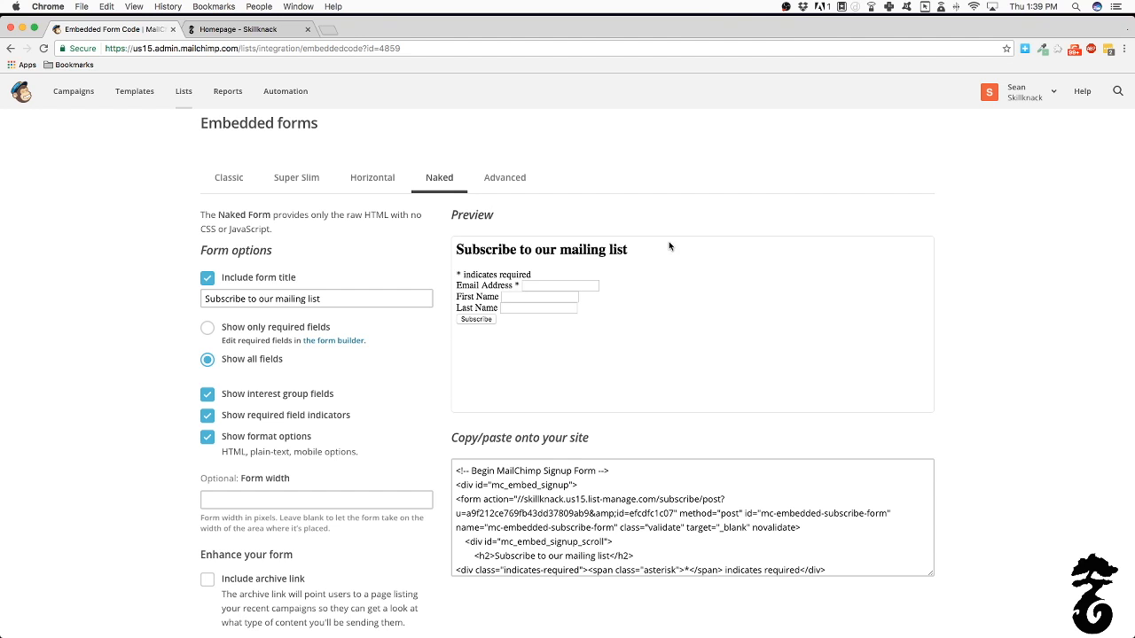
click(500, 179)
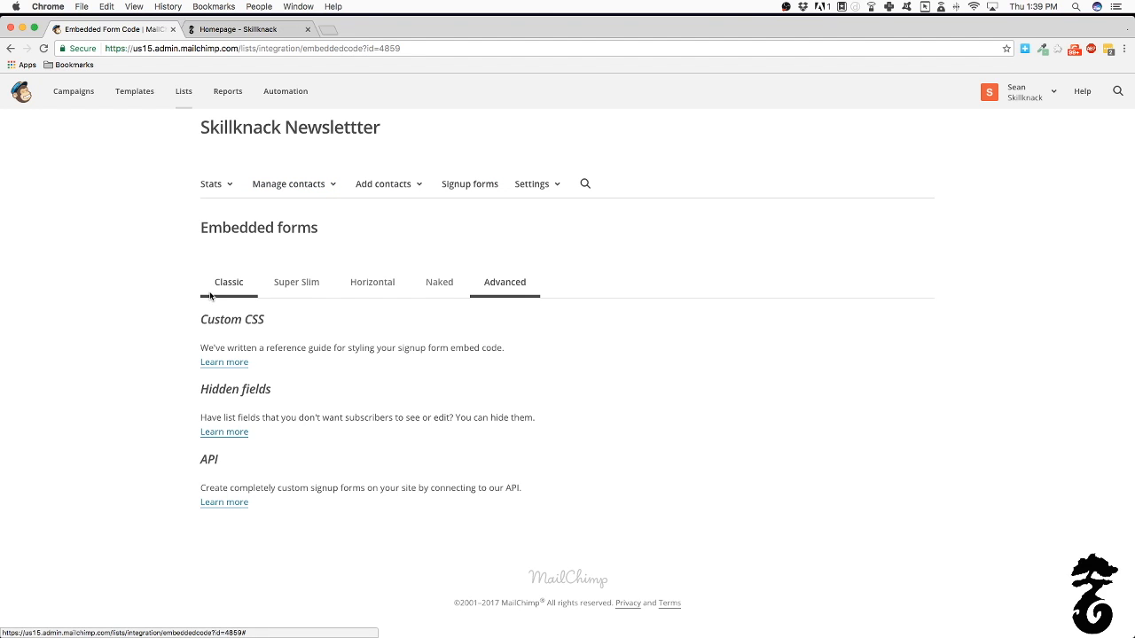
In the Classic style, change the title to 'Subscribe to our newsletter' and leave only Email Address
click(255, 282)
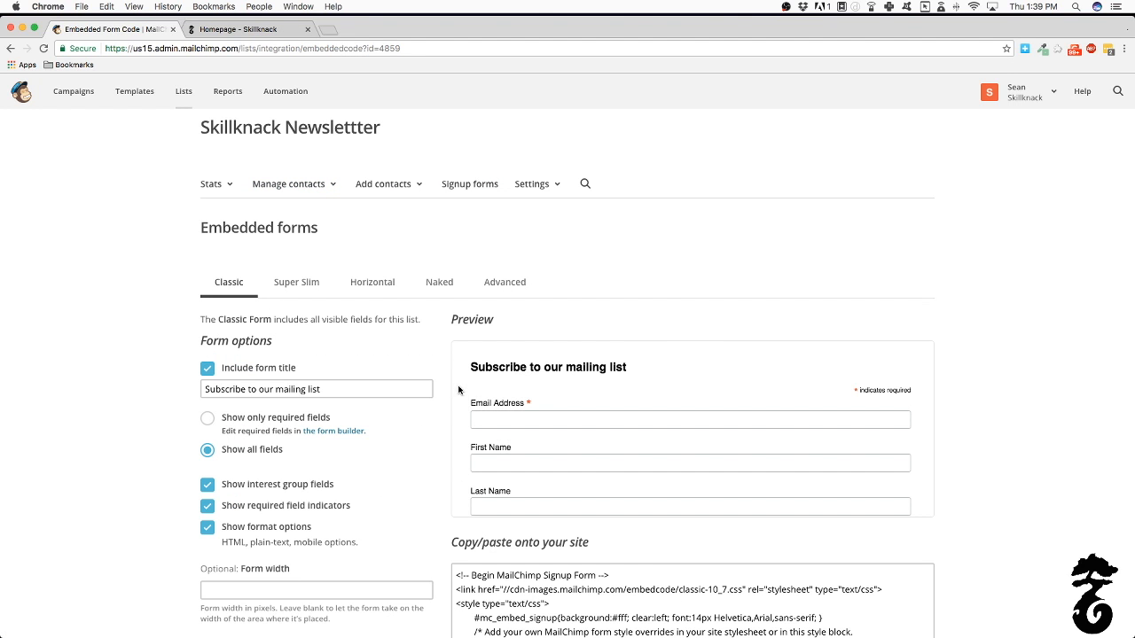
scroll(417, 385, down, 1)
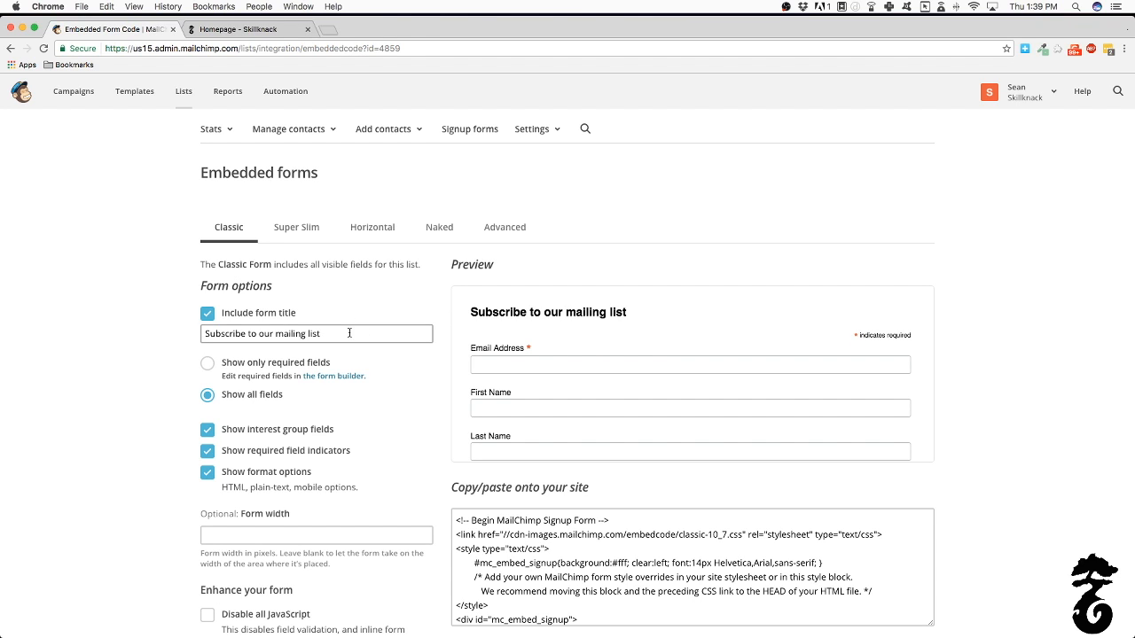
drag(349, 332, 204, 333)
drag(321, 334, 202, 334)
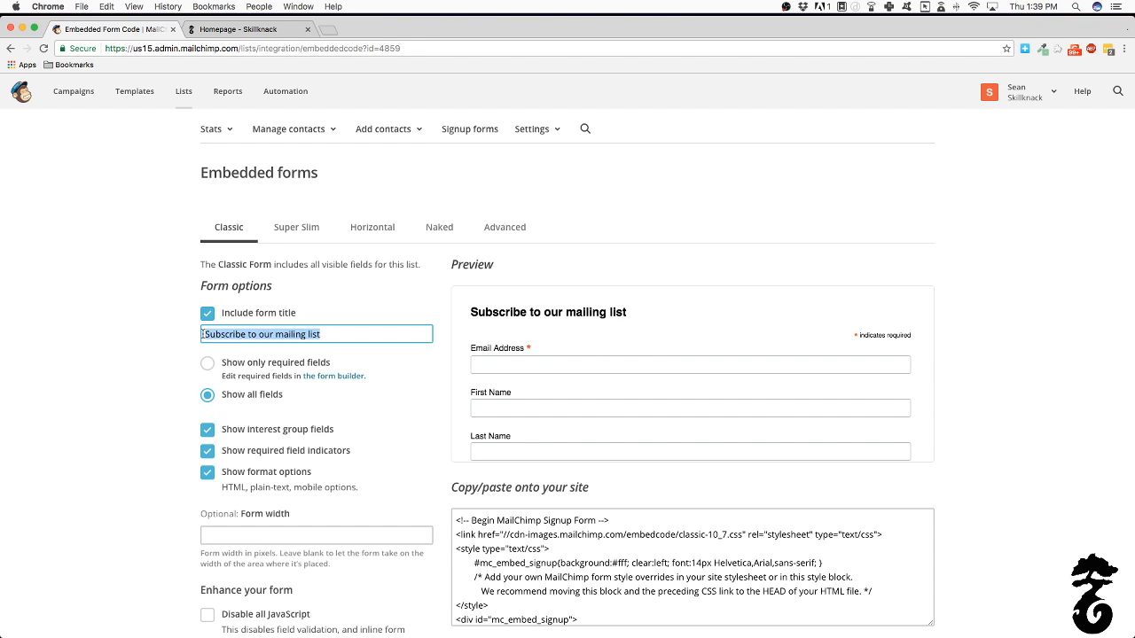
drag(630, 314, 500, 312)
drag(355, 334, 158, 310)
click(276, 335)
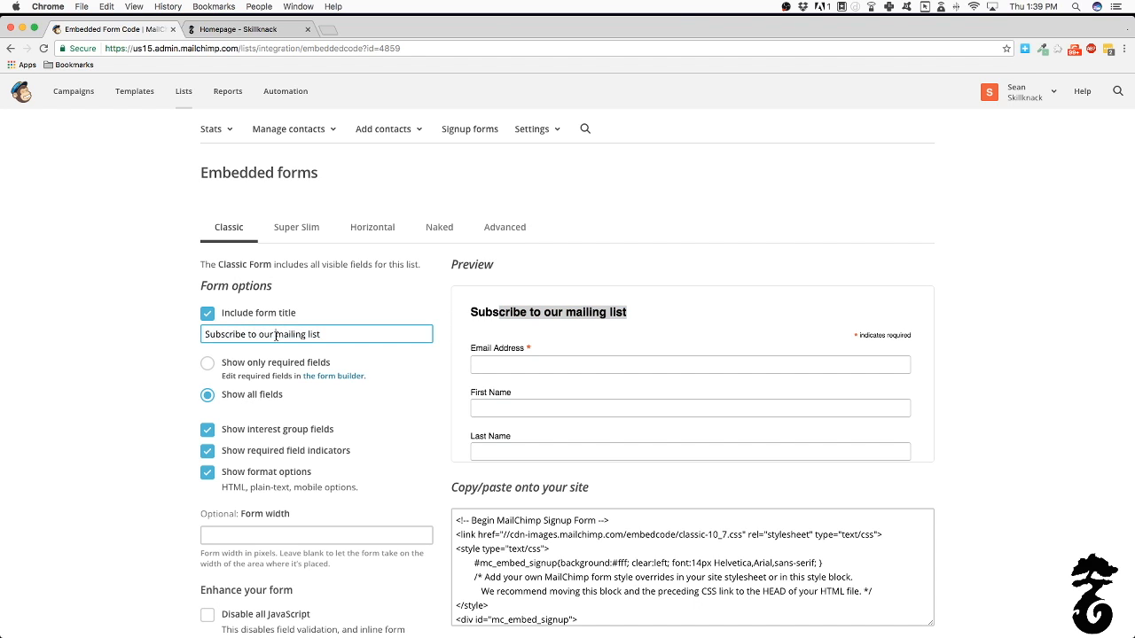
drag(275, 336, 373, 333)
text(newsletter)
click(391, 361)
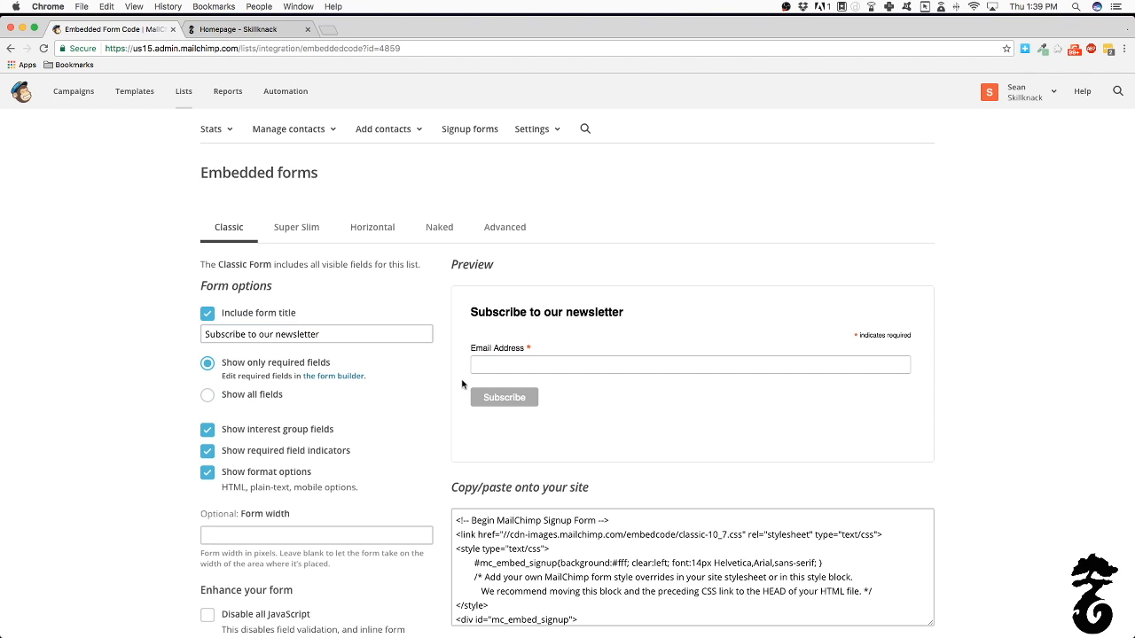
scroll(545, 372, down, 1)
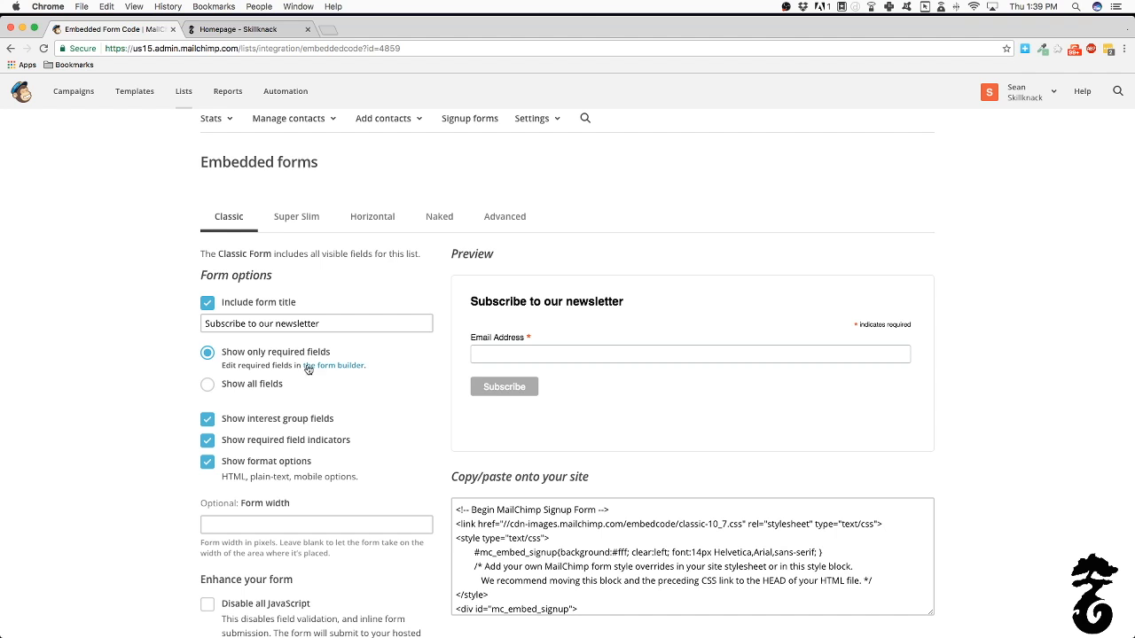
Show all form fields again and uncheck Enable reCAPTCHA
click(206, 385)
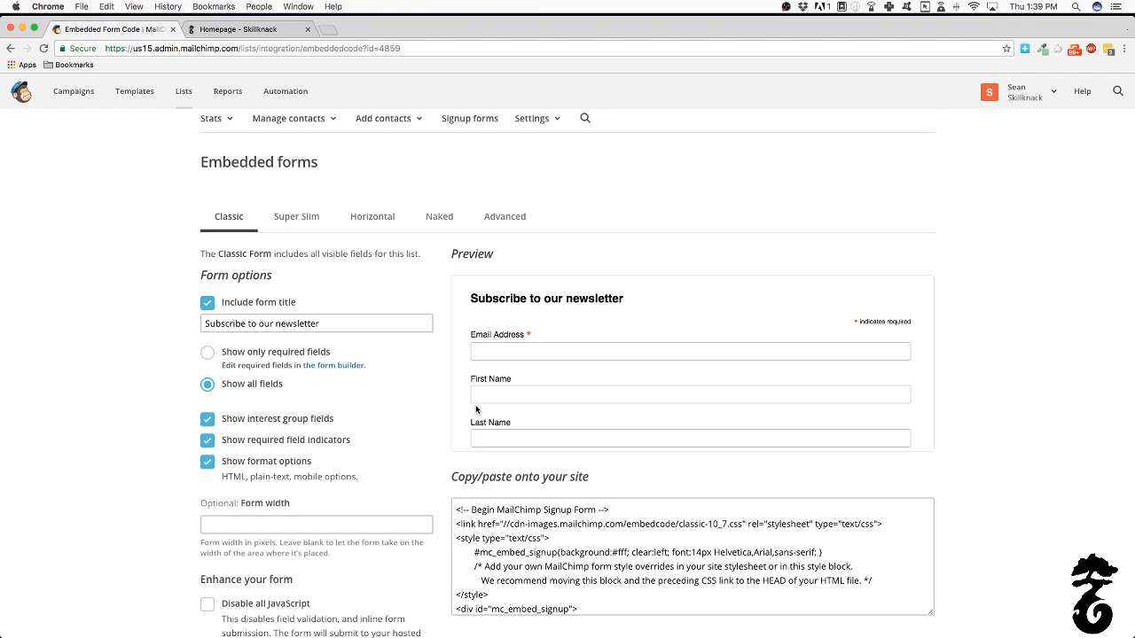
scroll(497, 390, down, 3)
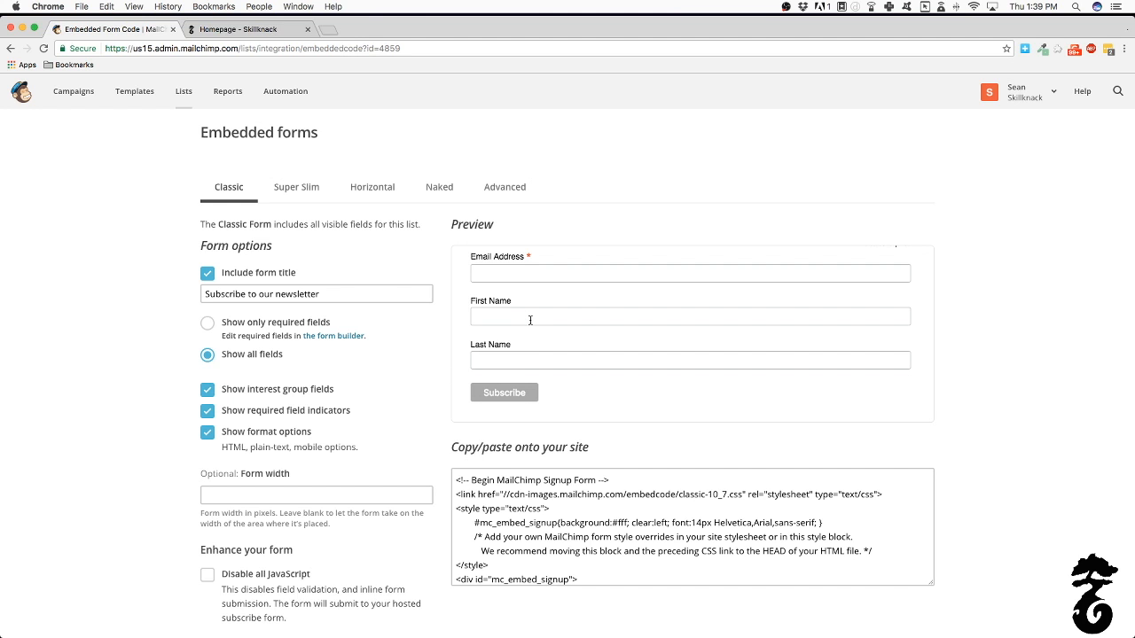
scroll(306, 345, down, 3)
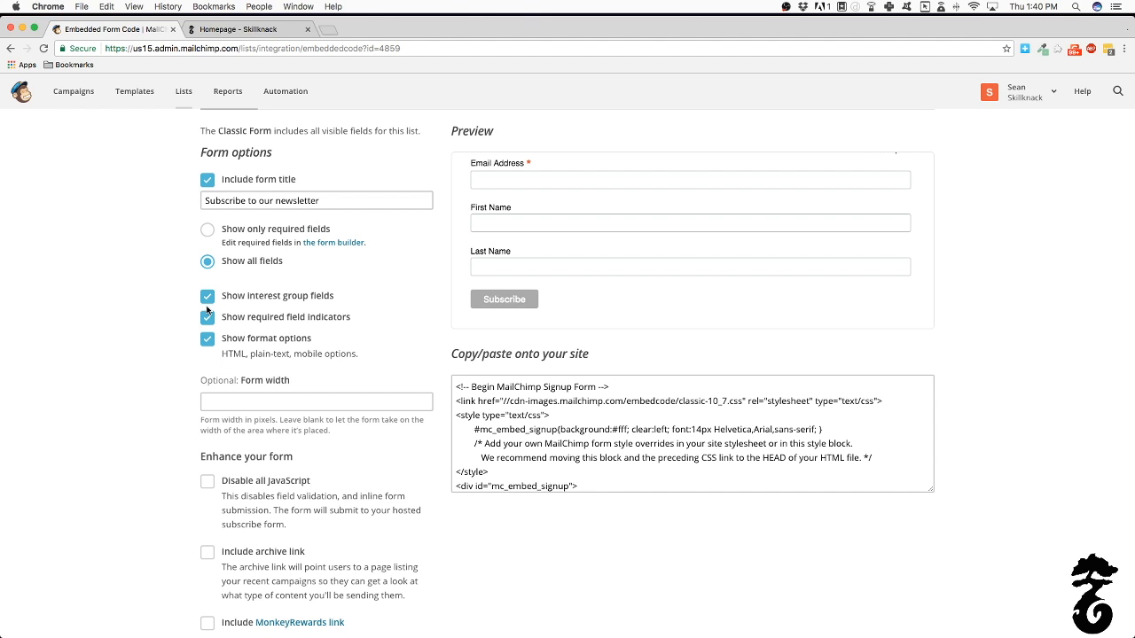
scroll(205, 346, down, 1)
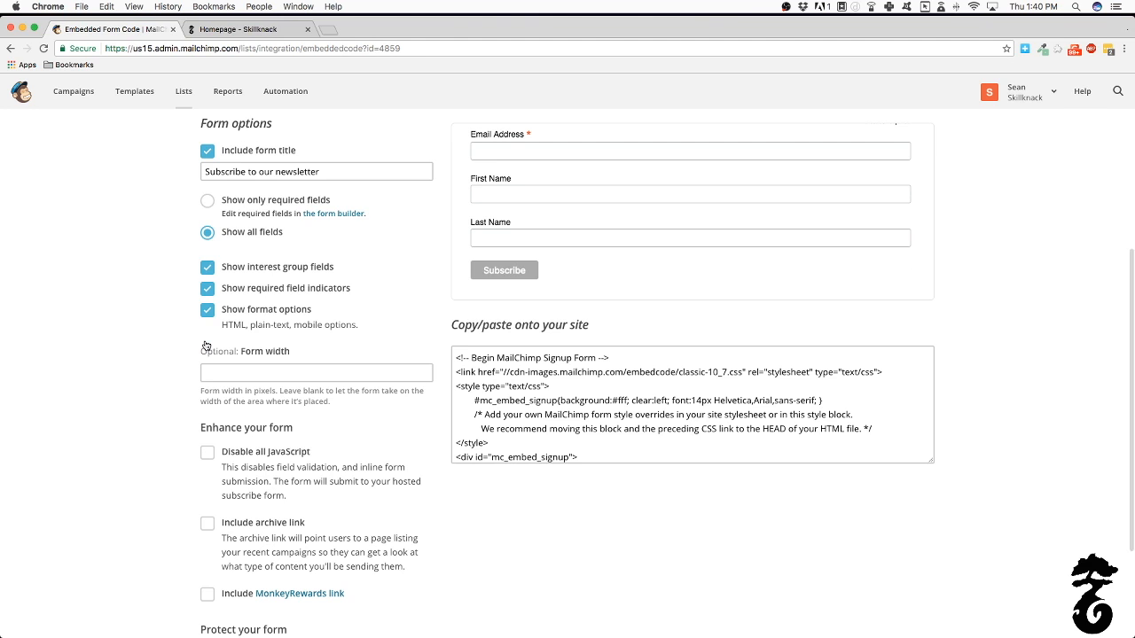
scroll(204, 346, down, 3)
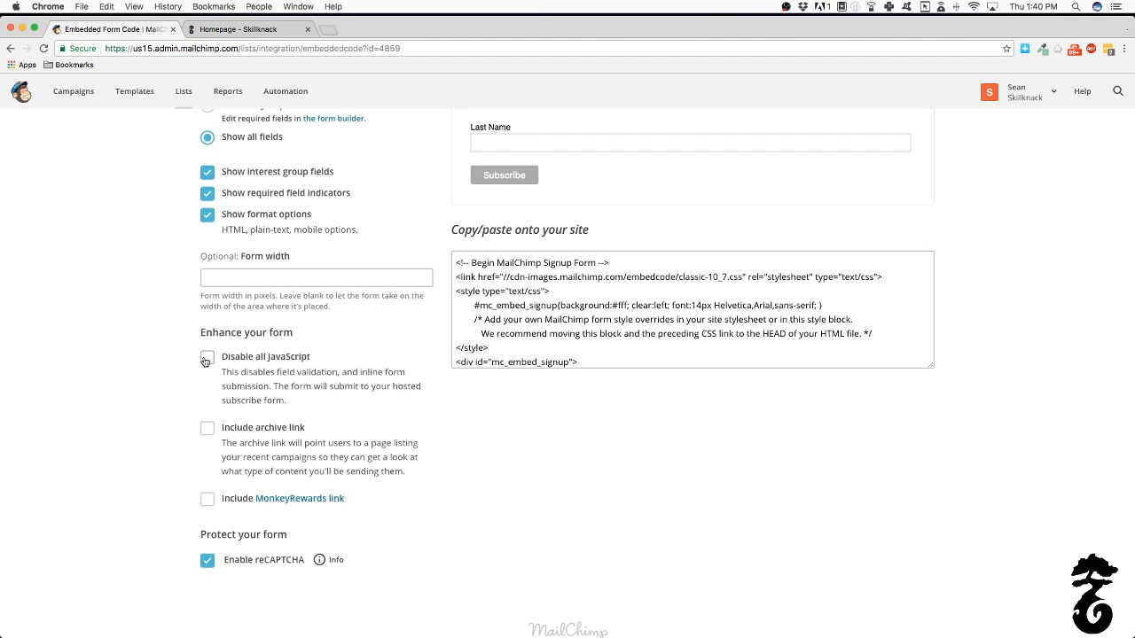
scroll(205, 356, down, 2)
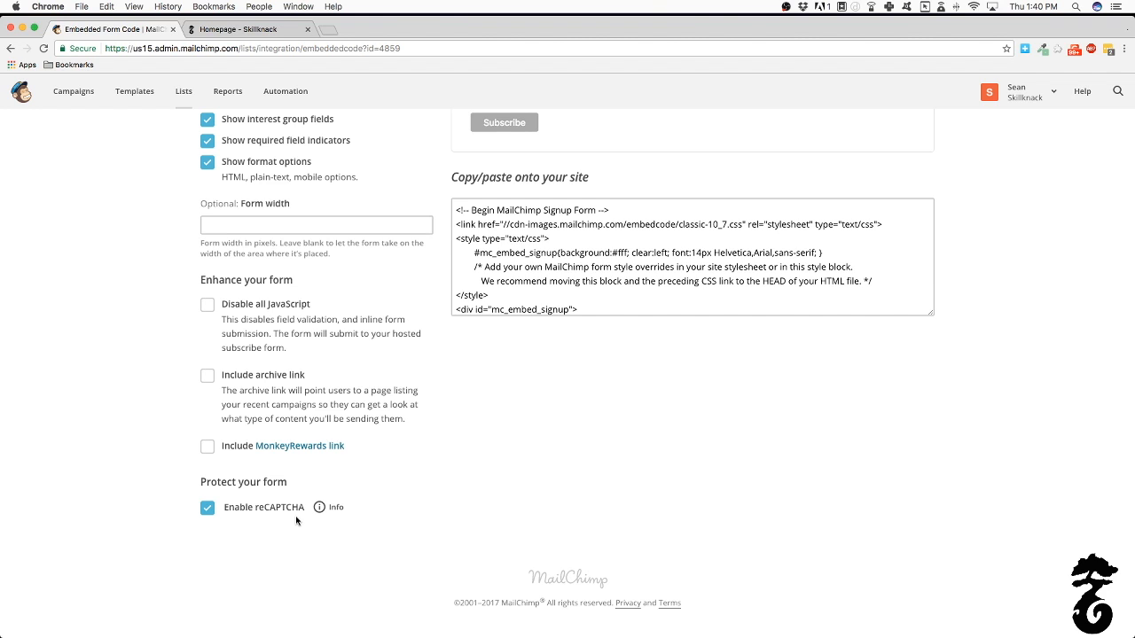
click(207, 513)
Switch back to showing only required fields and go to the list's form builder
scroll(535, 486, up, 5)
scroll(560, 405, down, 4)
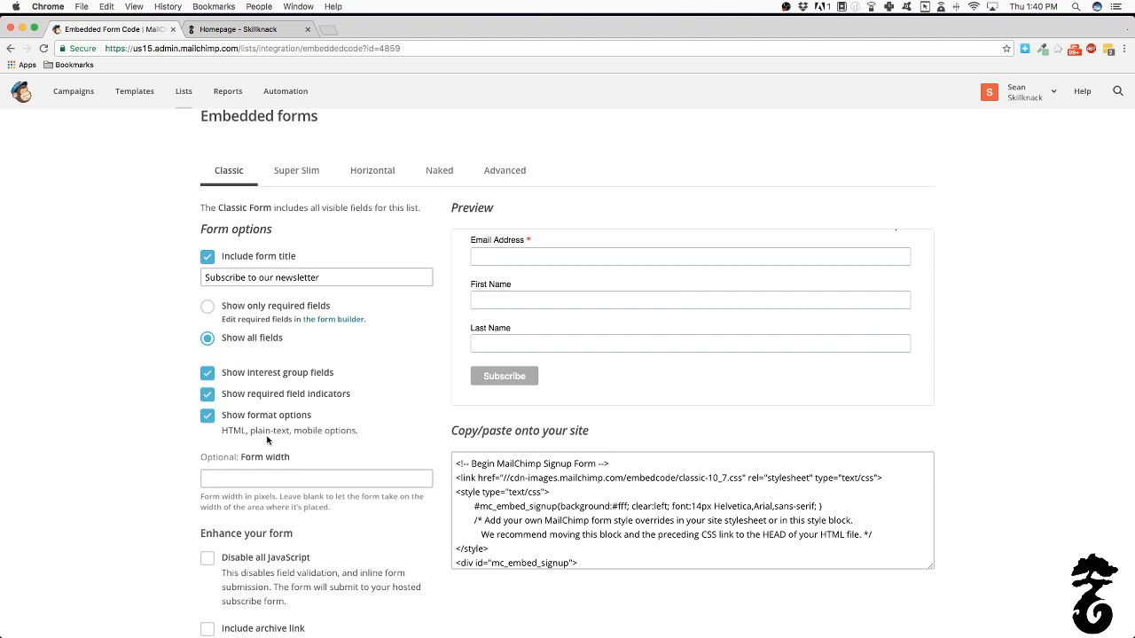
scroll(265, 439, down, 1)
scroll(265, 439, down, 5)
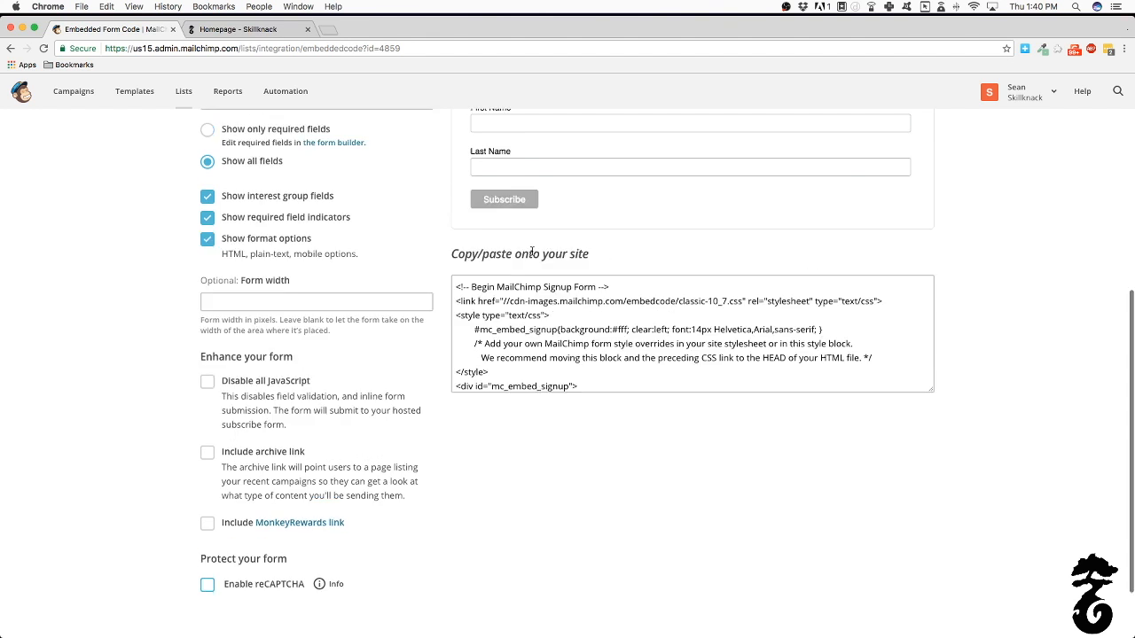
scroll(531, 253, up, 3)
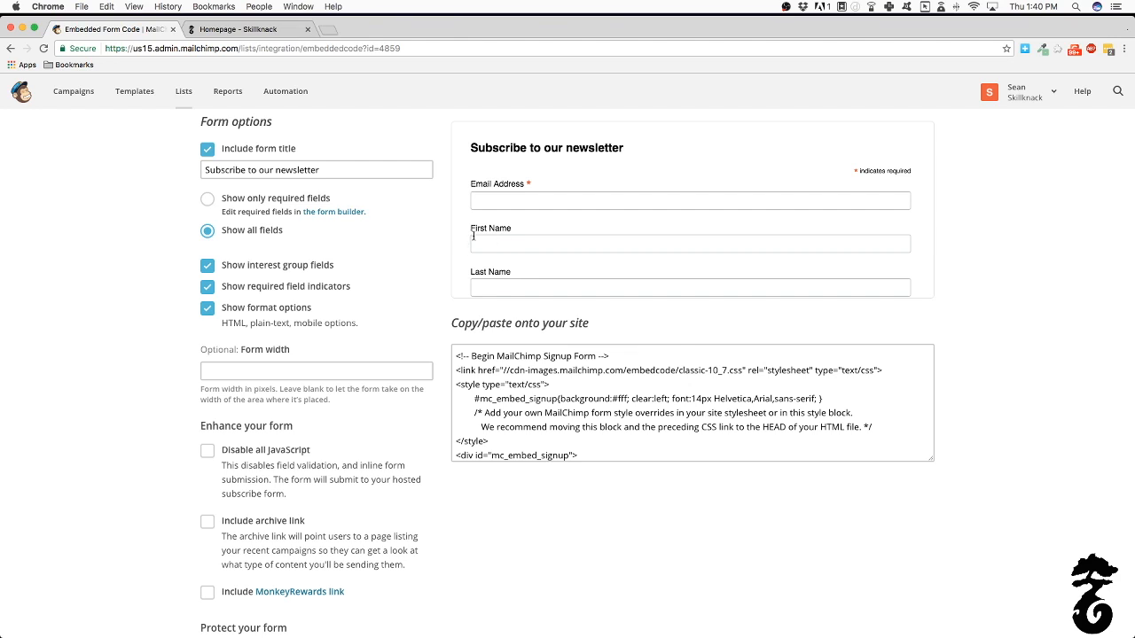
click(209, 201)
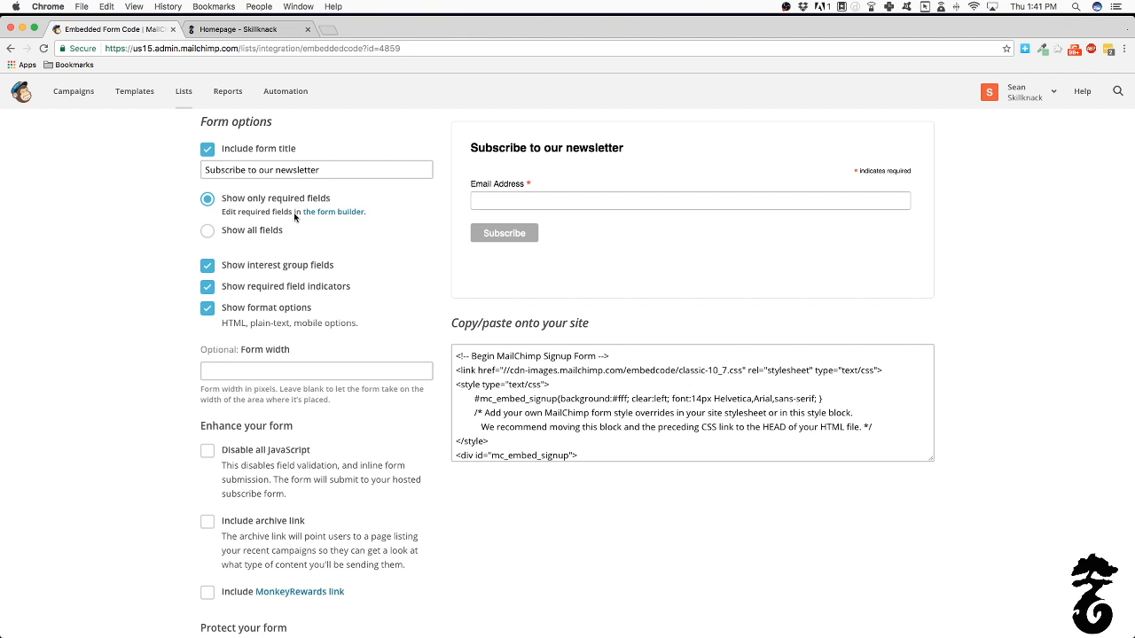
click(326, 213)
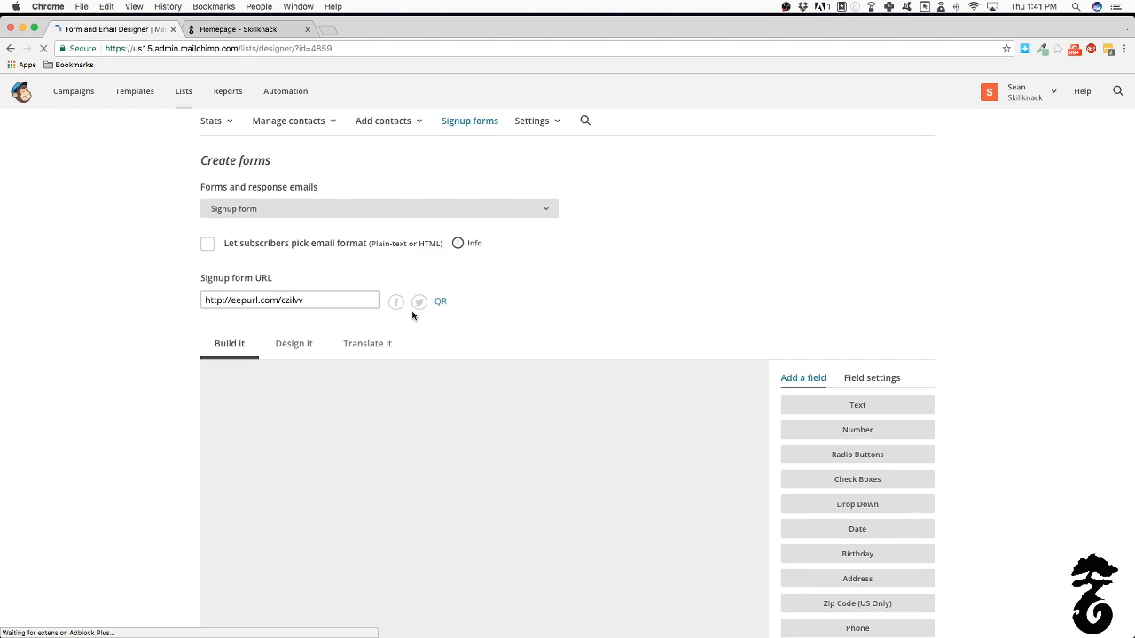
Scroll through the Form and Email Designer page, then go back to Embedded forms
scroll(412, 315, down, 5)
scroll(412, 315, down, 4)
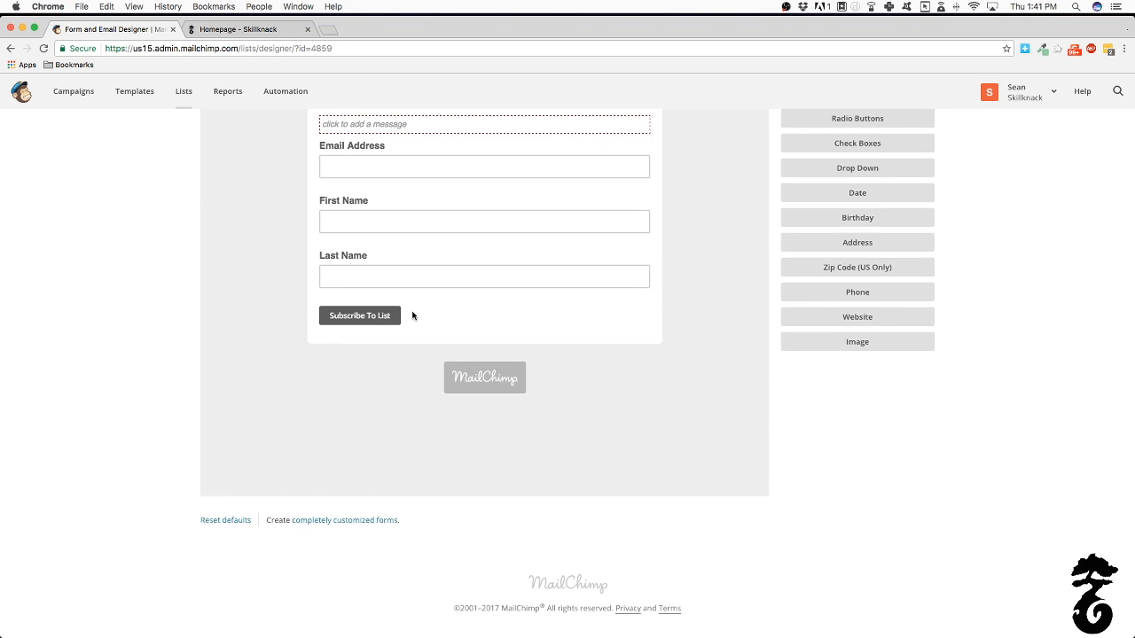
scroll(412, 314, up, 5)
scroll(412, 314, down, 5)
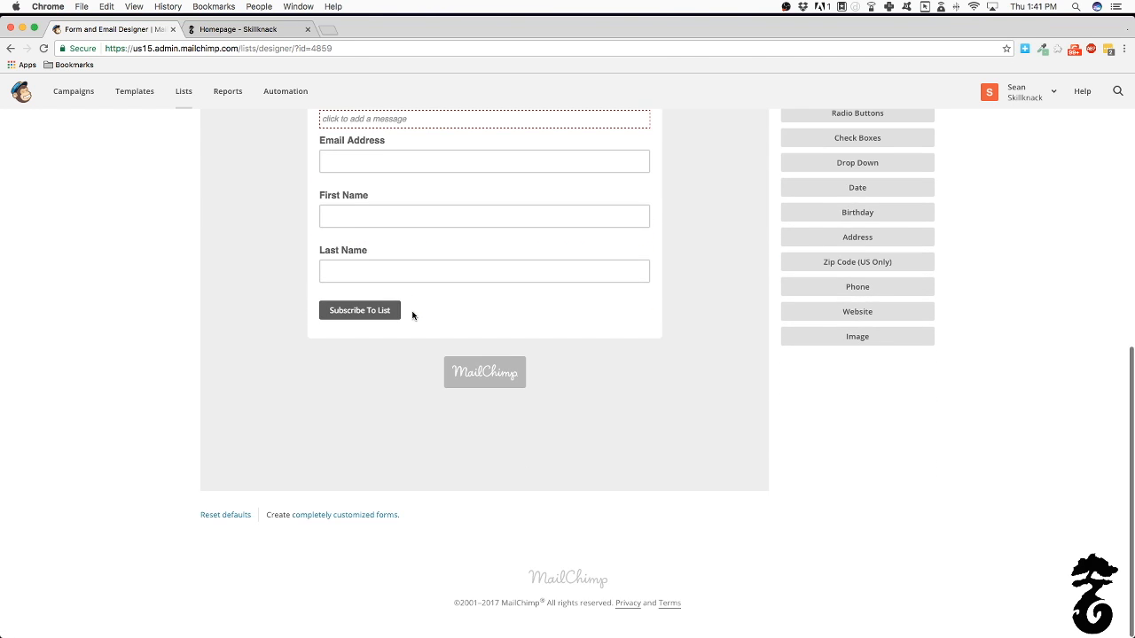
scroll(413, 315, up, 9)
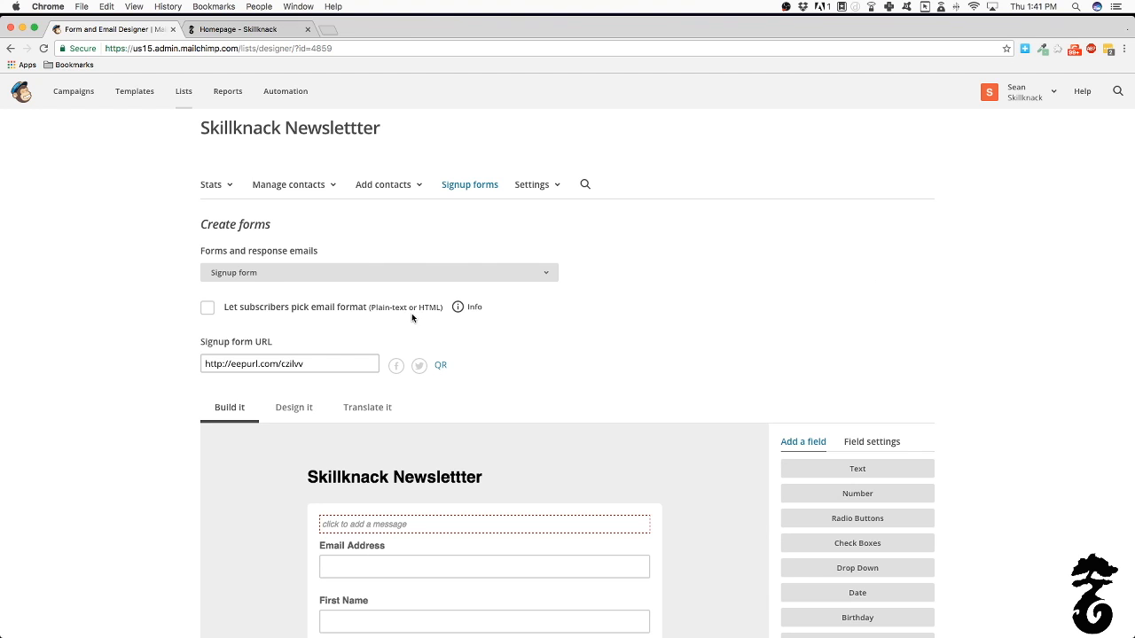
click(9, 47)
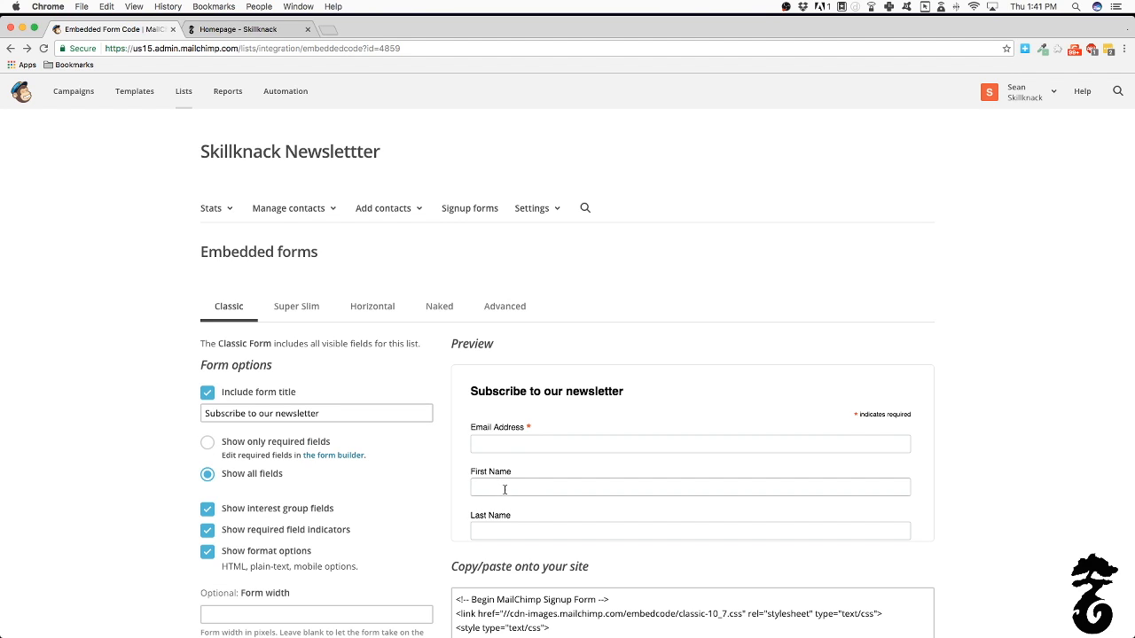
scroll(504, 490, down, 2)
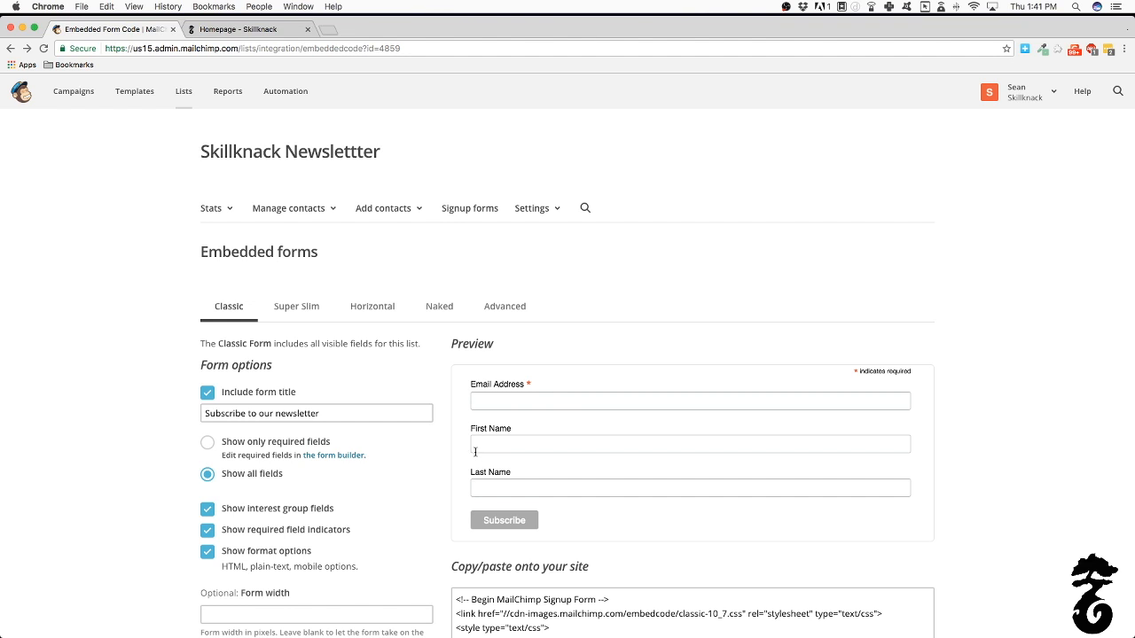
click(208, 442)
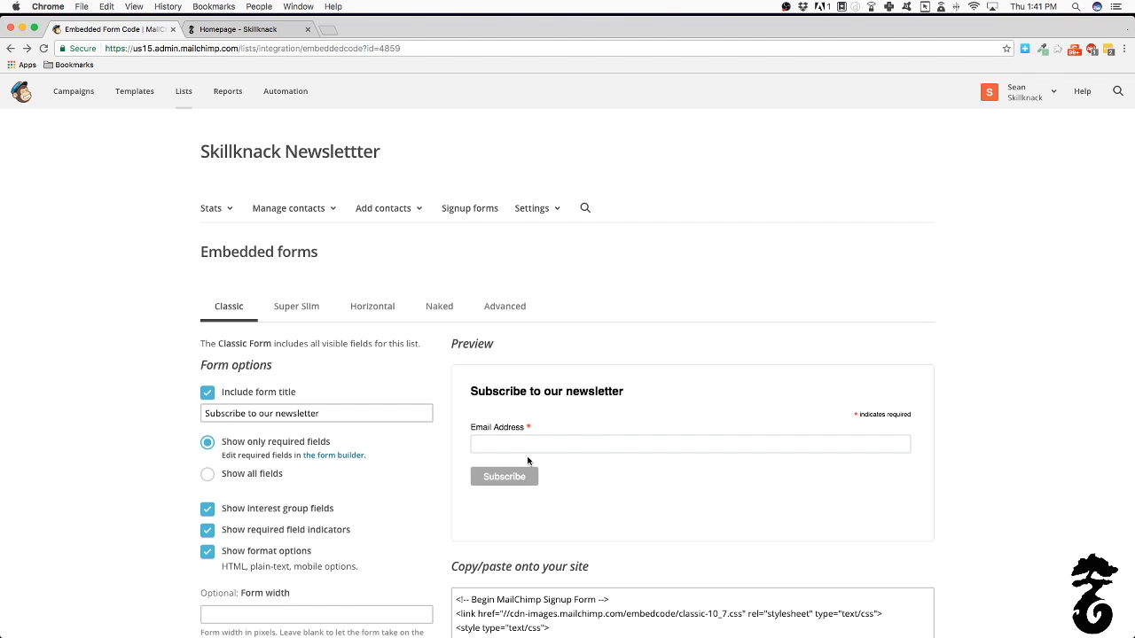
click(500, 441)
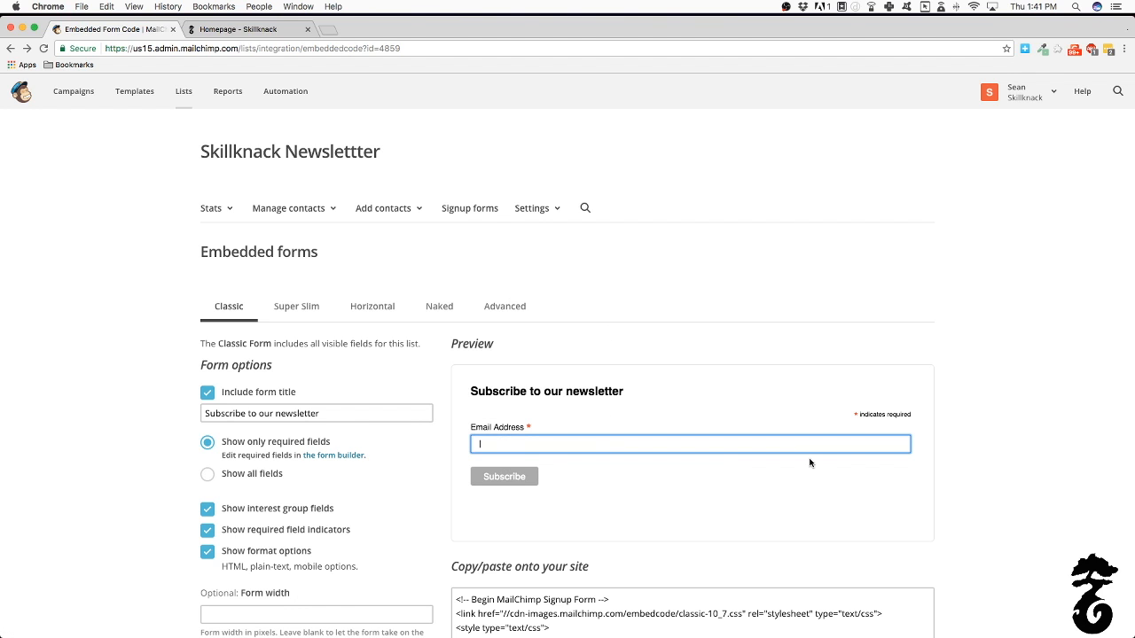
scroll(711, 458, down, 5)
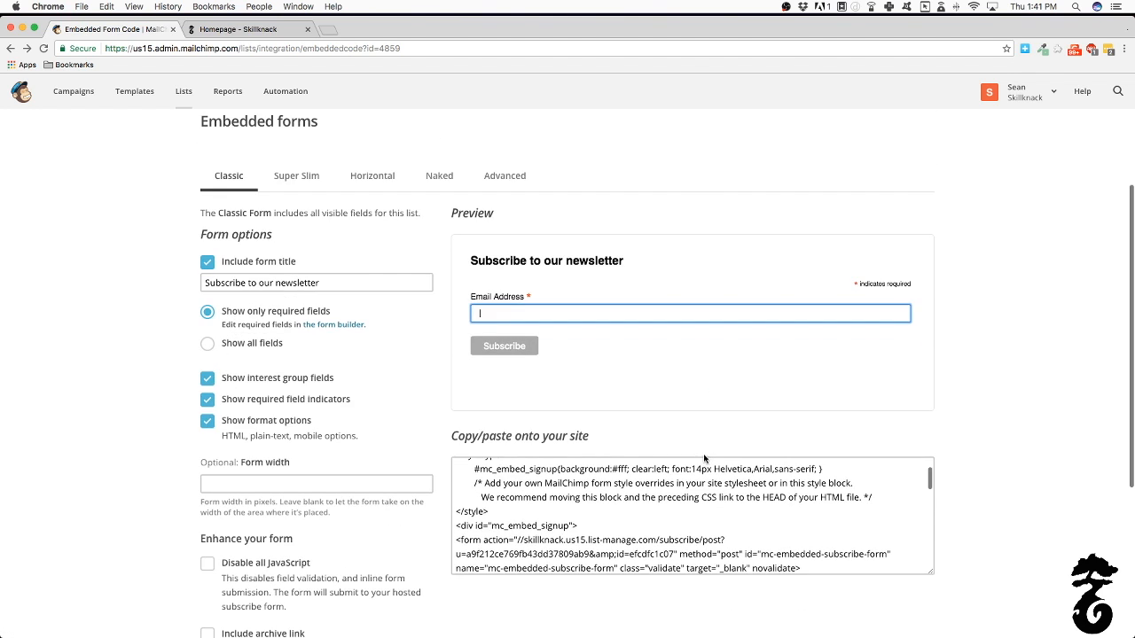
click(581, 337)
click(551, 328)
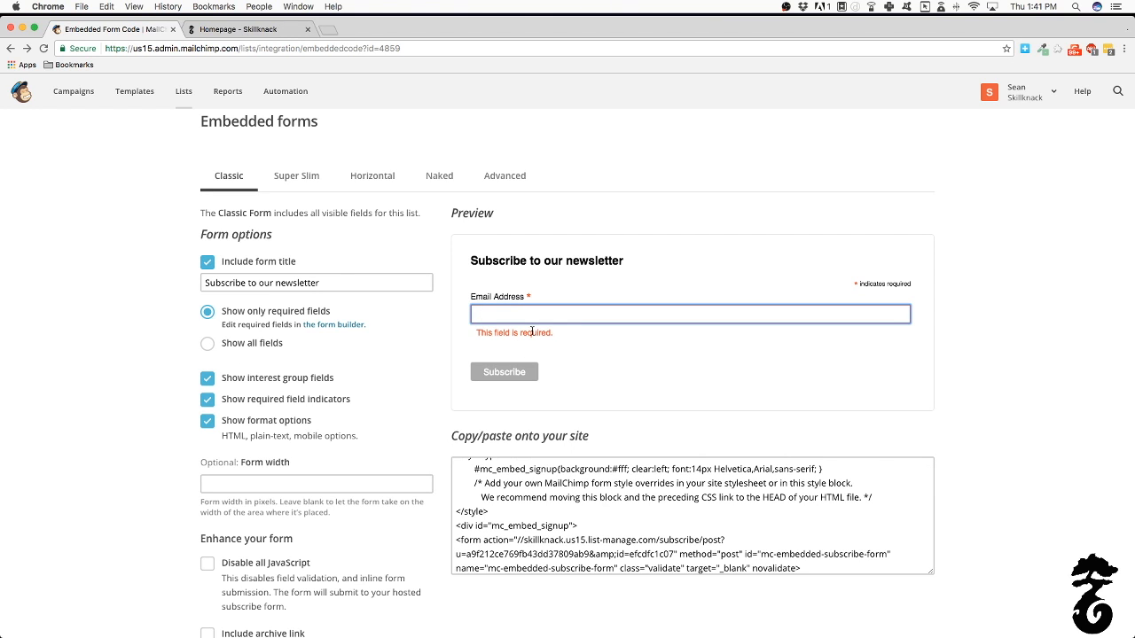
click(211, 345)
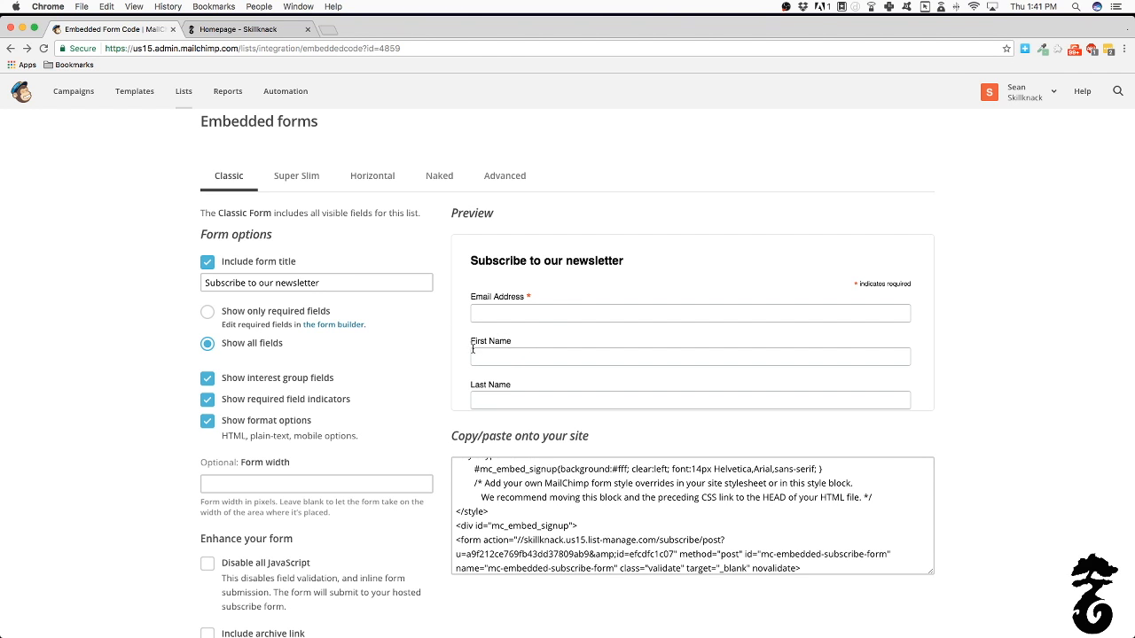
scroll(537, 326, down, 3)
scroll(536, 324, up, 3)
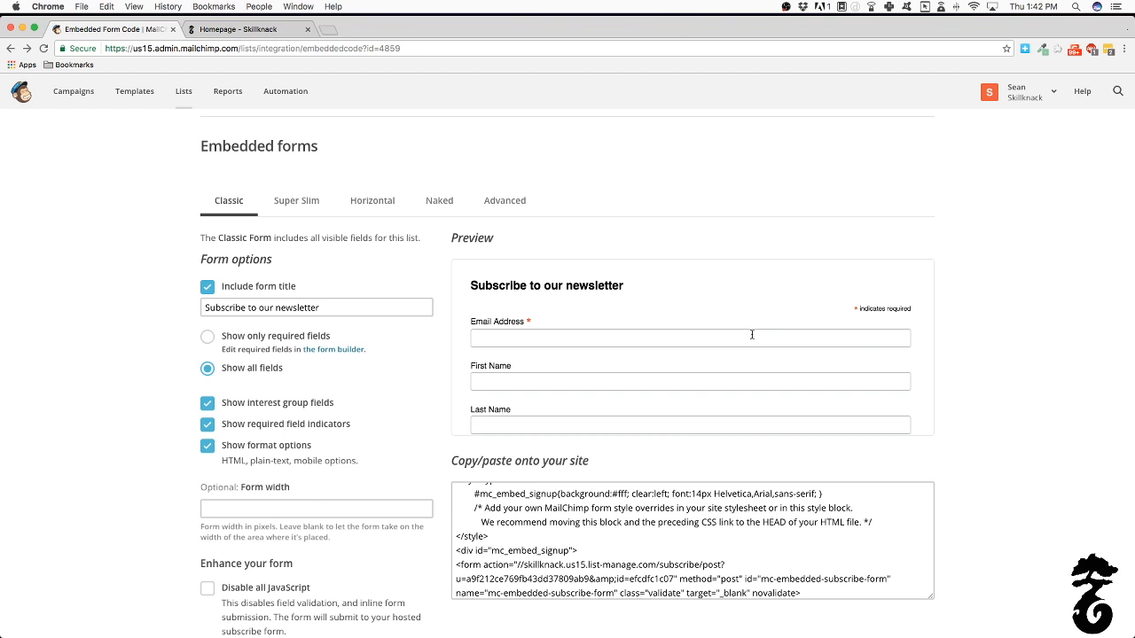
Select all the Classic embed code, review it, and switch to the Homepage - Skillknack tab
click(667, 505)
key(super+a)
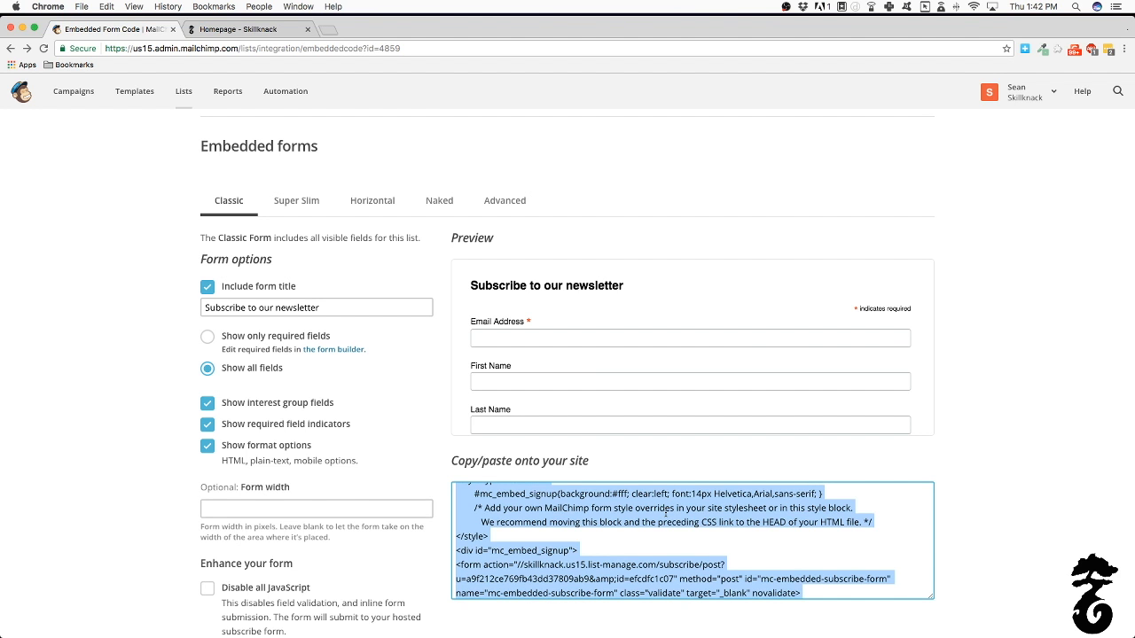
scroll(667, 506, down, 10)
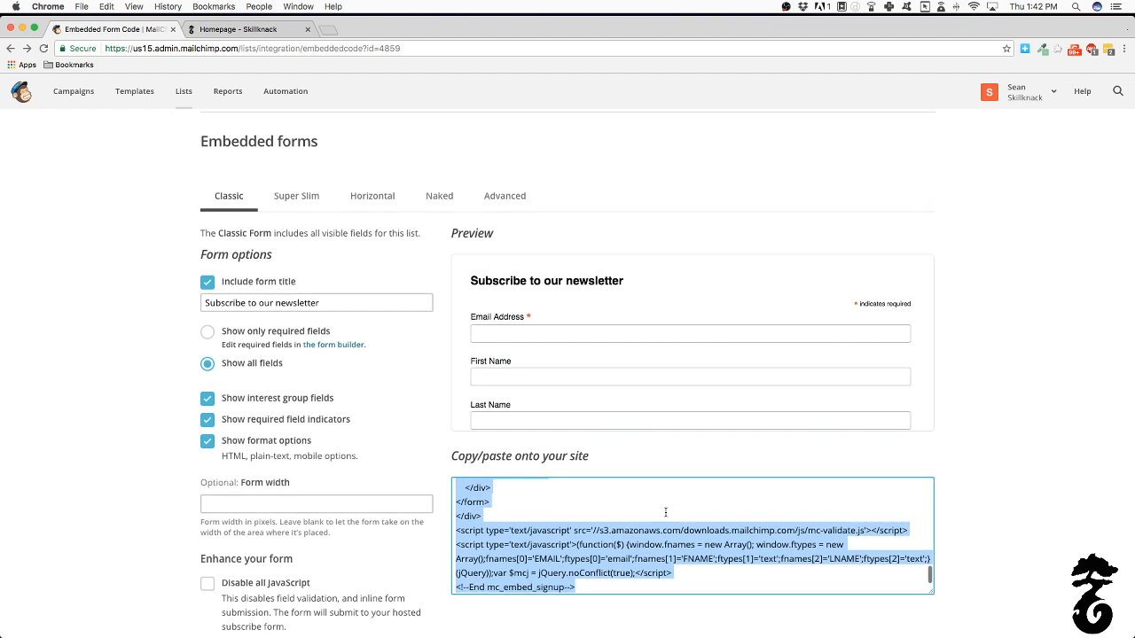
scroll(665, 512, down, 2)
scroll(664, 513, up, 5)
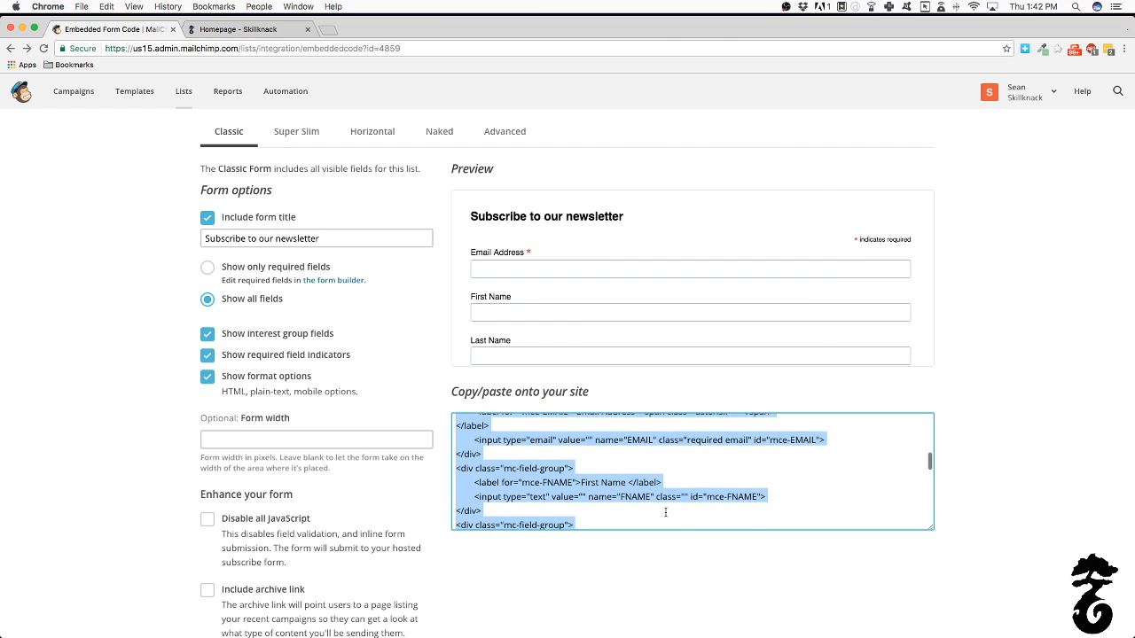
scroll(652, 485, up, 10)
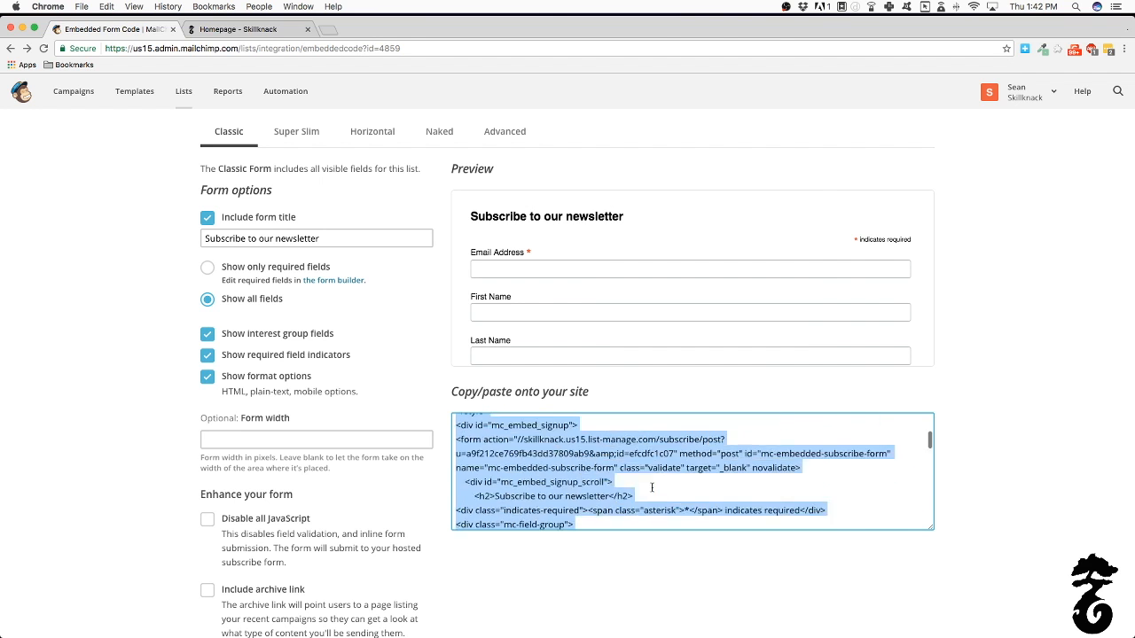
scroll(1026, 505, down, 5)
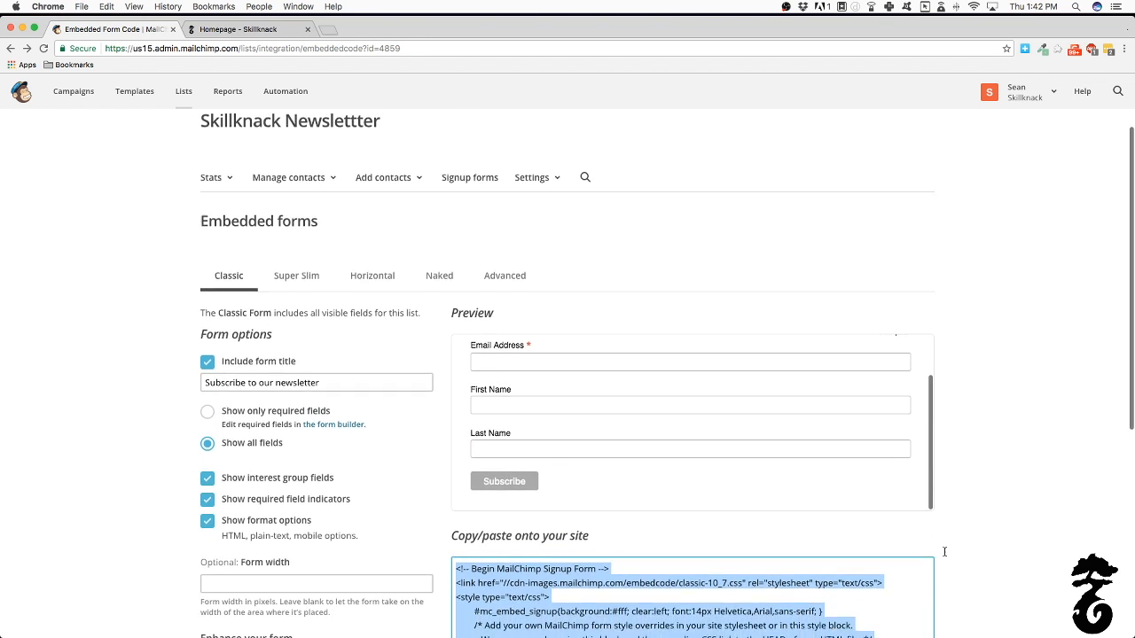
scroll(720, 380, up, 3)
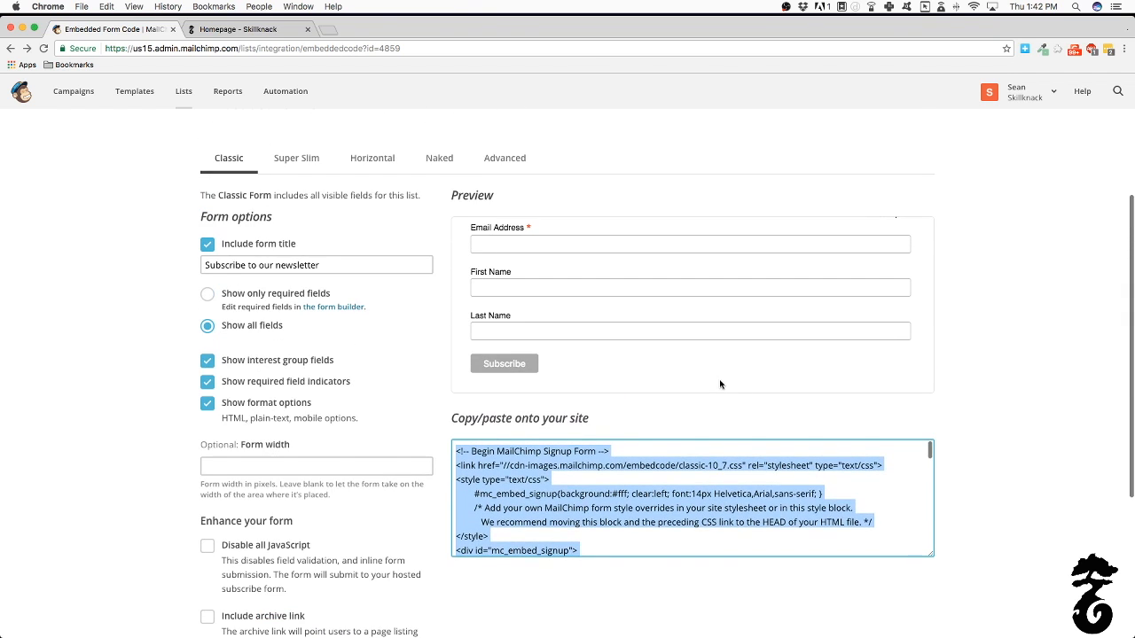
scroll(674, 461, down, 3)
scroll(658, 476, down, 5)
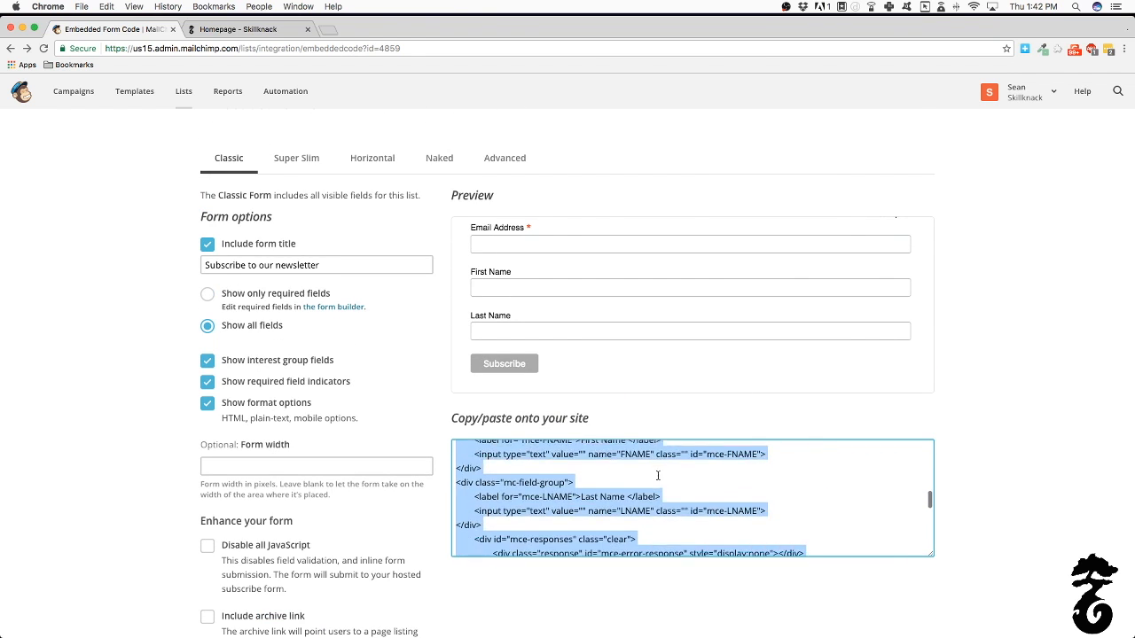
click(237, 29)
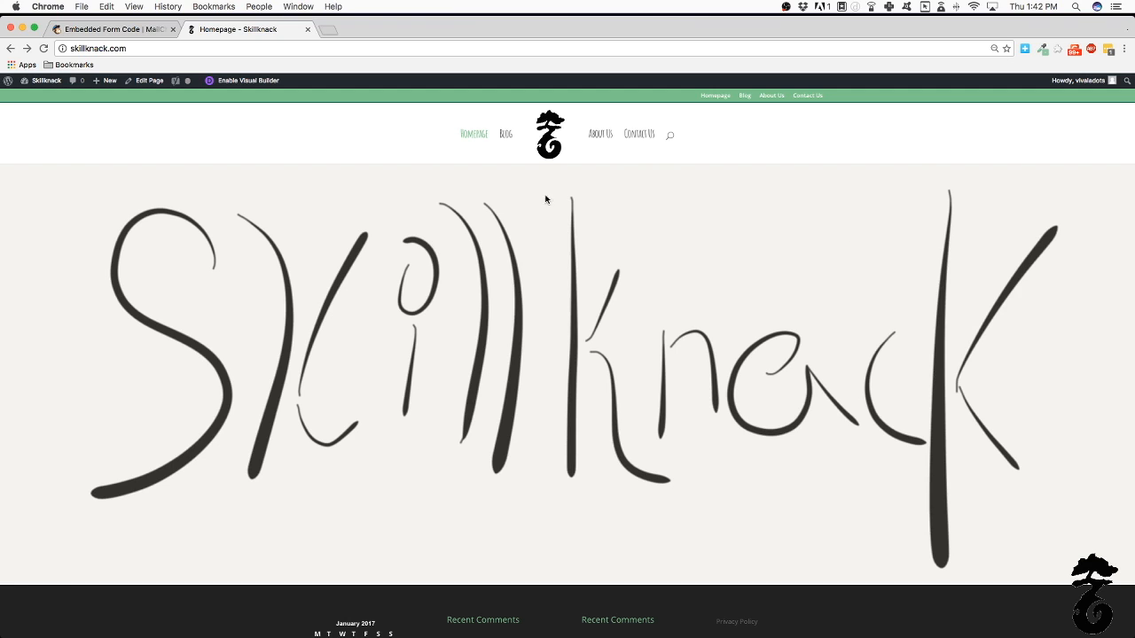
Edit the Homepage and disable the Divi Builder in favour of the default editor
click(140, 85)
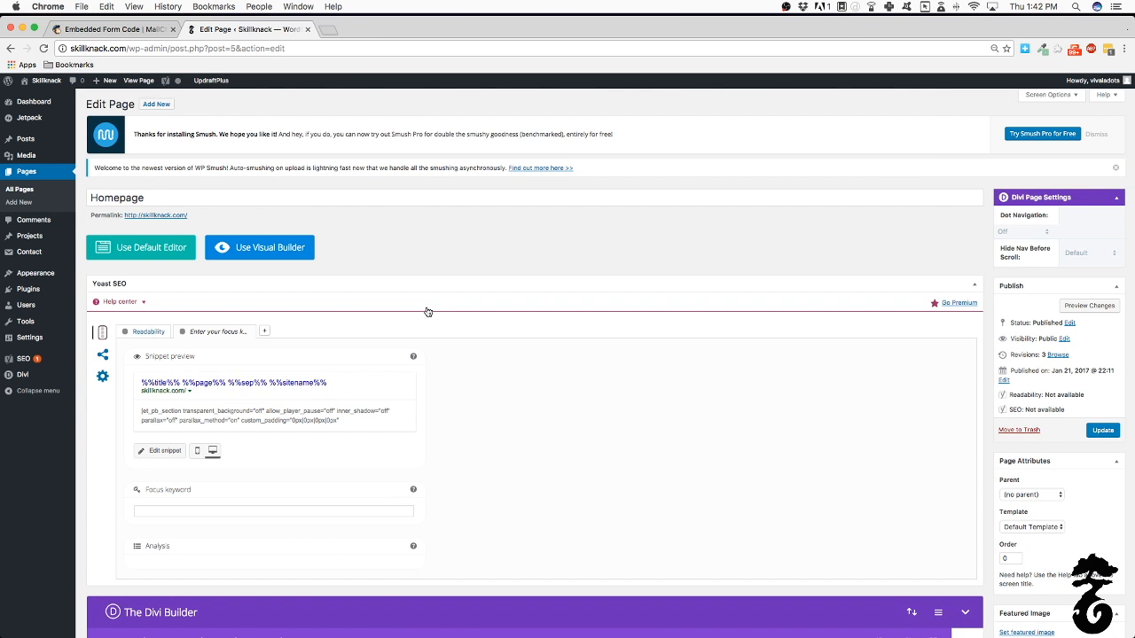
scroll(429, 309, down, 10)
scroll(432, 301, up, 10)
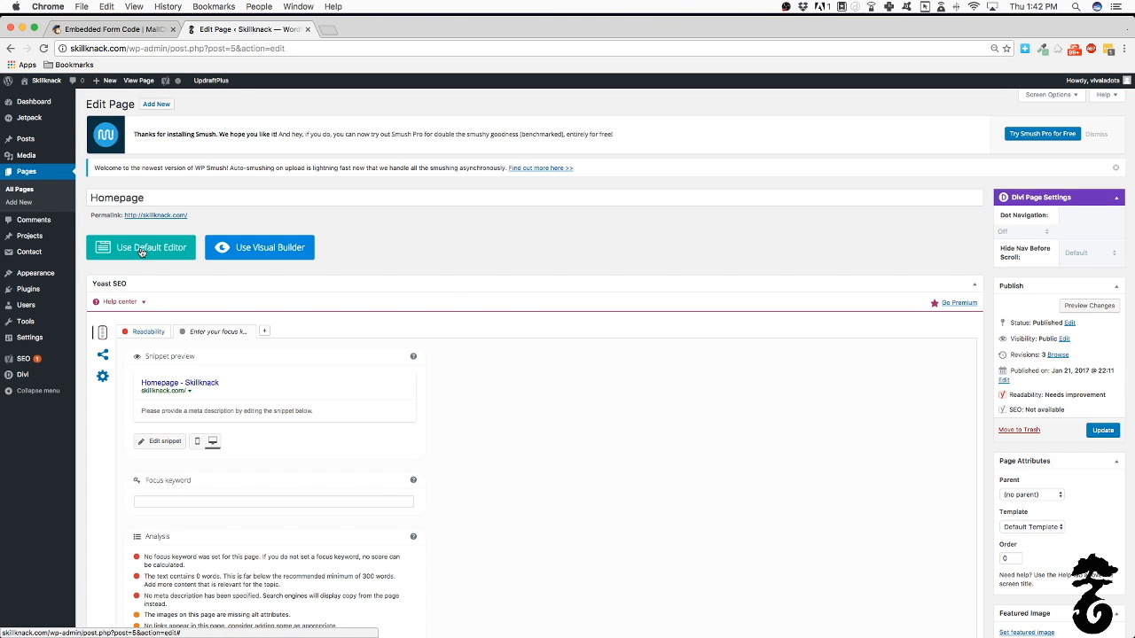
click(140, 249)
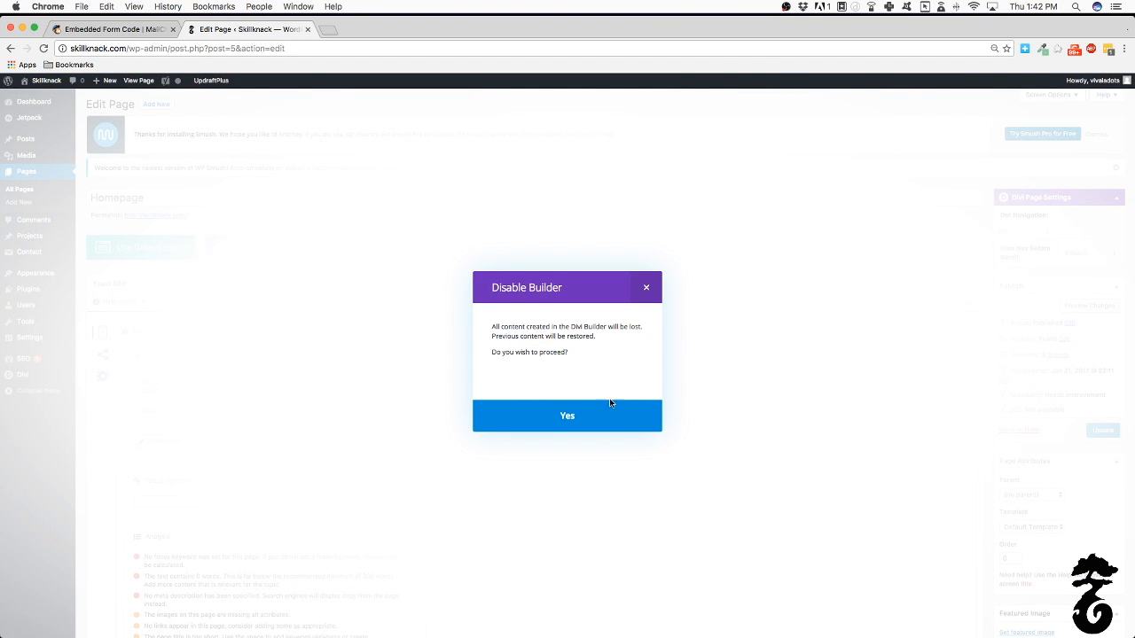
click(605, 422)
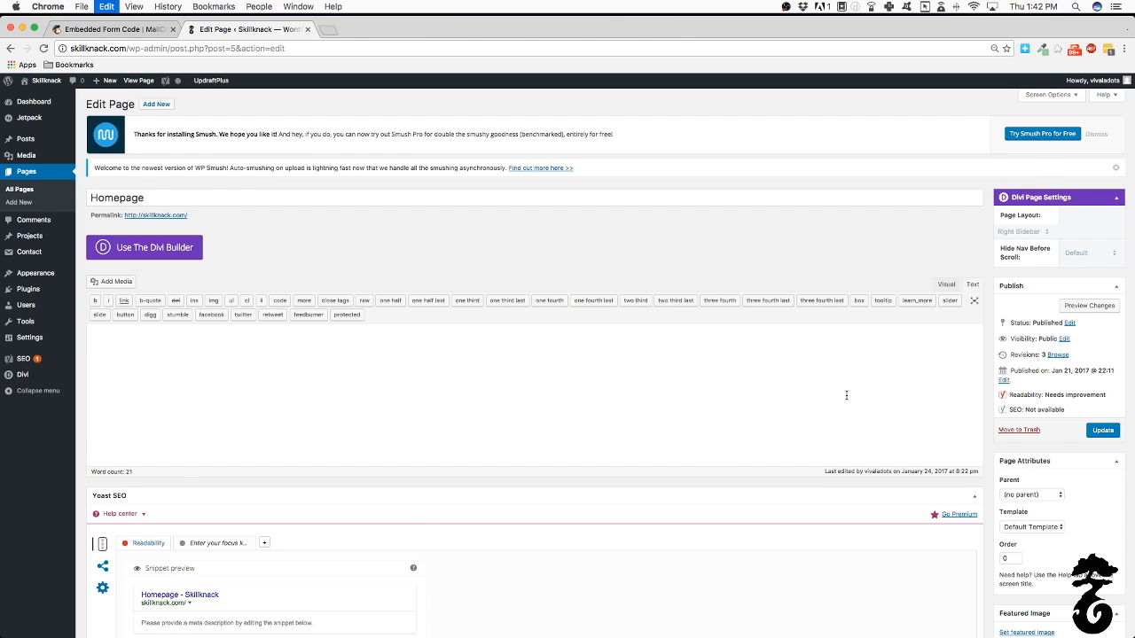
Paste the MailChimp embed code into the Homepage's Text editor and preview the changes
key(super+v)
scroll(505, 277, up, 7)
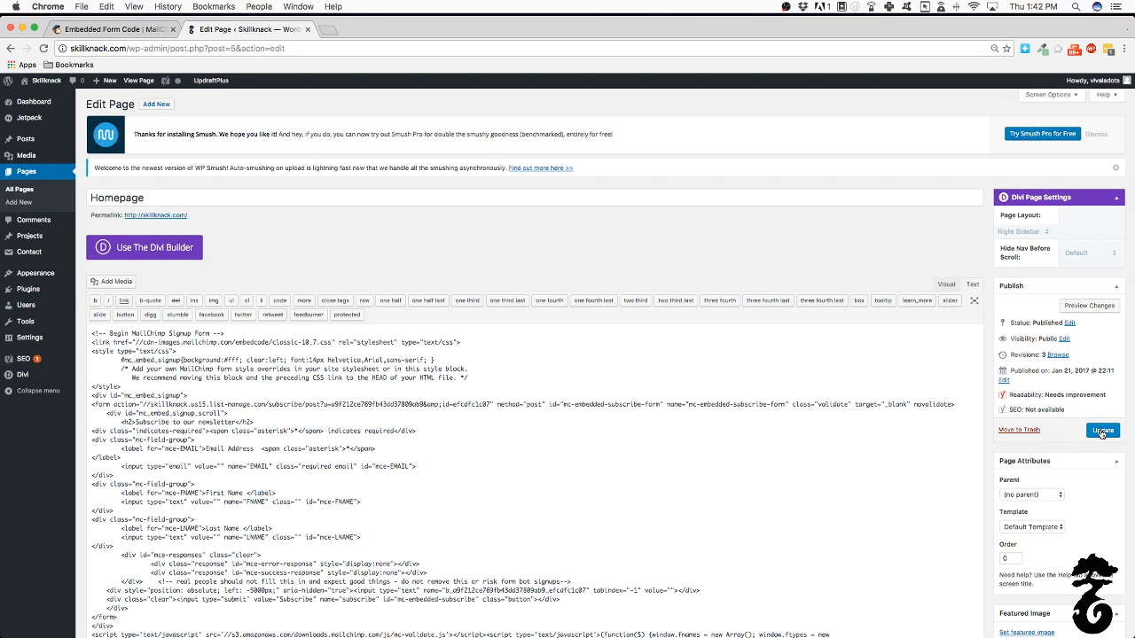
click(1089, 305)
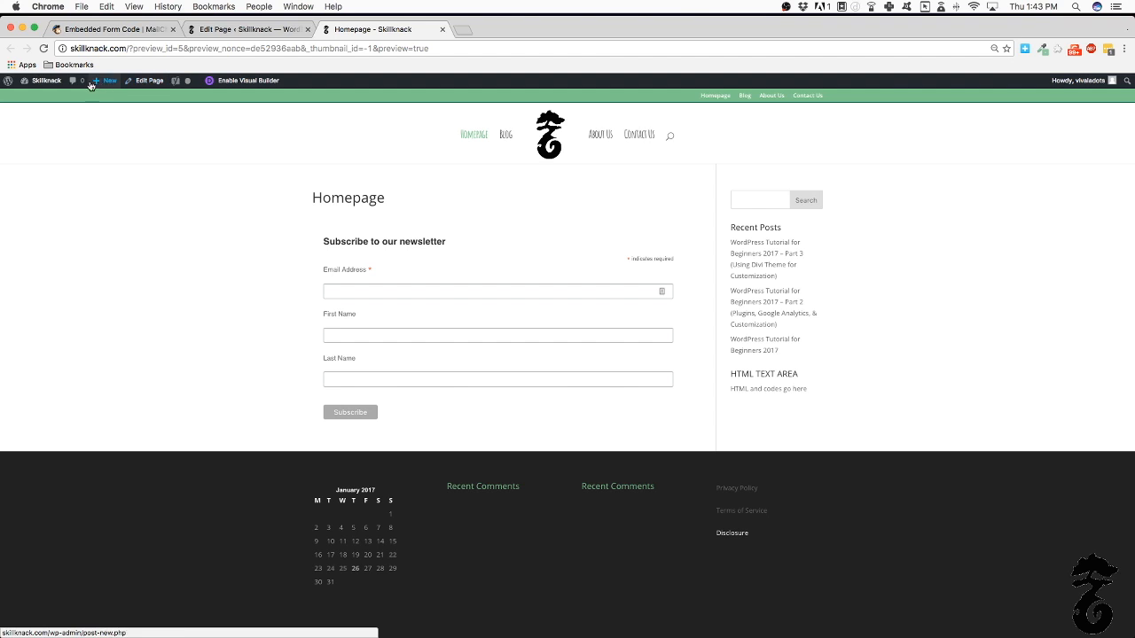
mouse_move(44, 81)
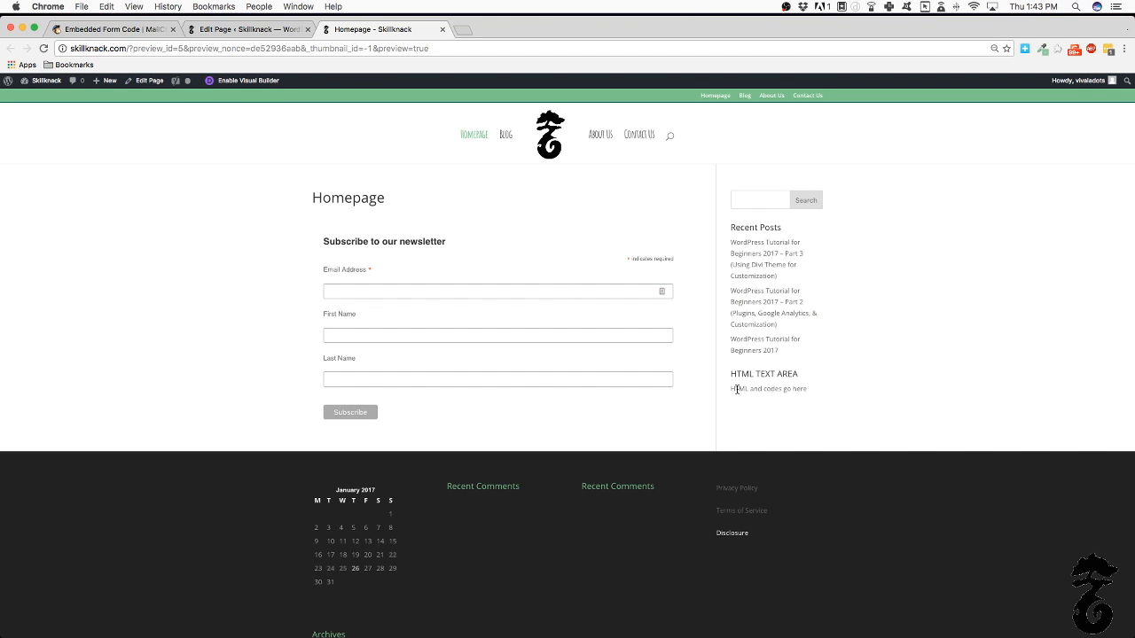
drag(732, 389, 813, 395)
click(833, 396)
Delete all the pasted MailChimp form code from the Homepage editor
click(264, 30)
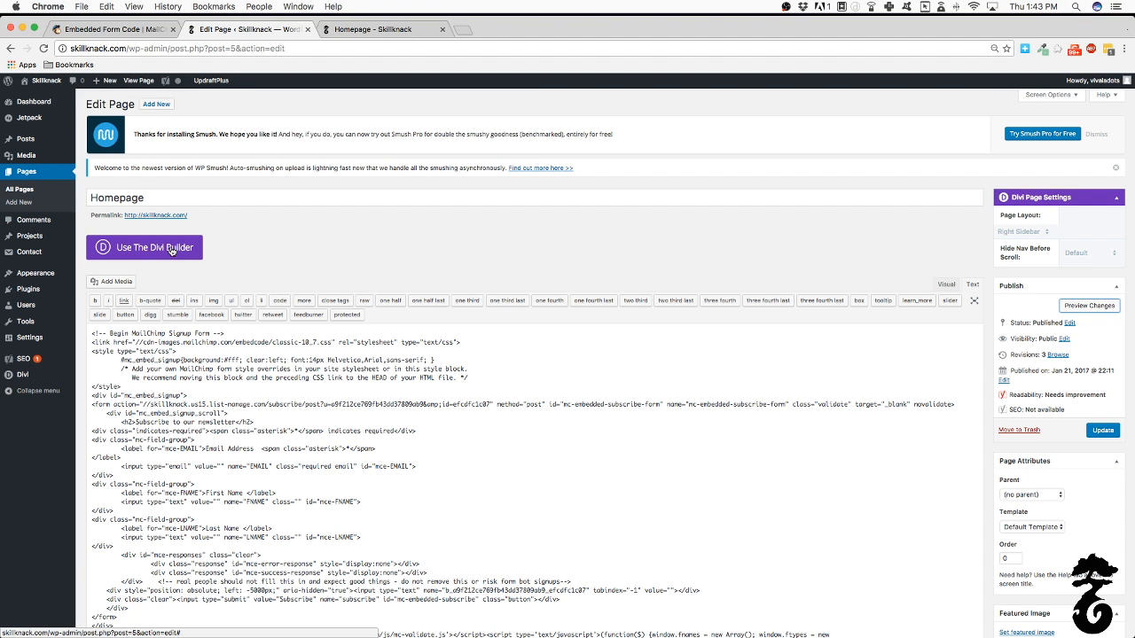
triple_click(291, 367)
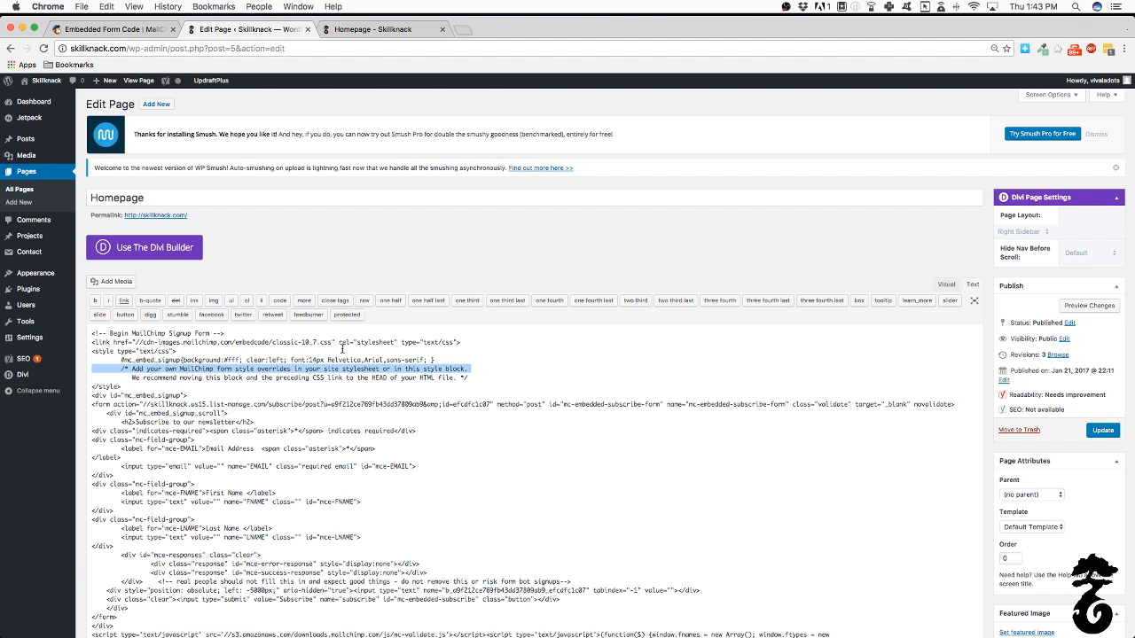
click(147, 334)
drag(91, 335, 413, 572)
key(BackSpace)
Re-enable the Divi Builder and insert a single full-width one-column row
scroll(889, 392, up, 4)
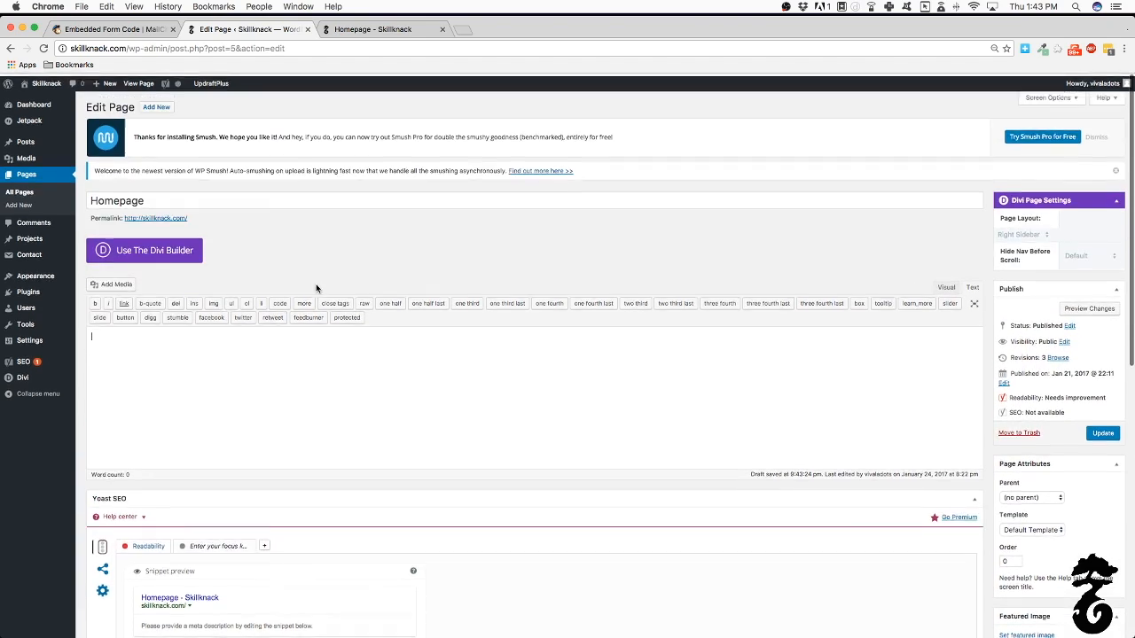
click(187, 248)
scroll(510, 419, down, 8)
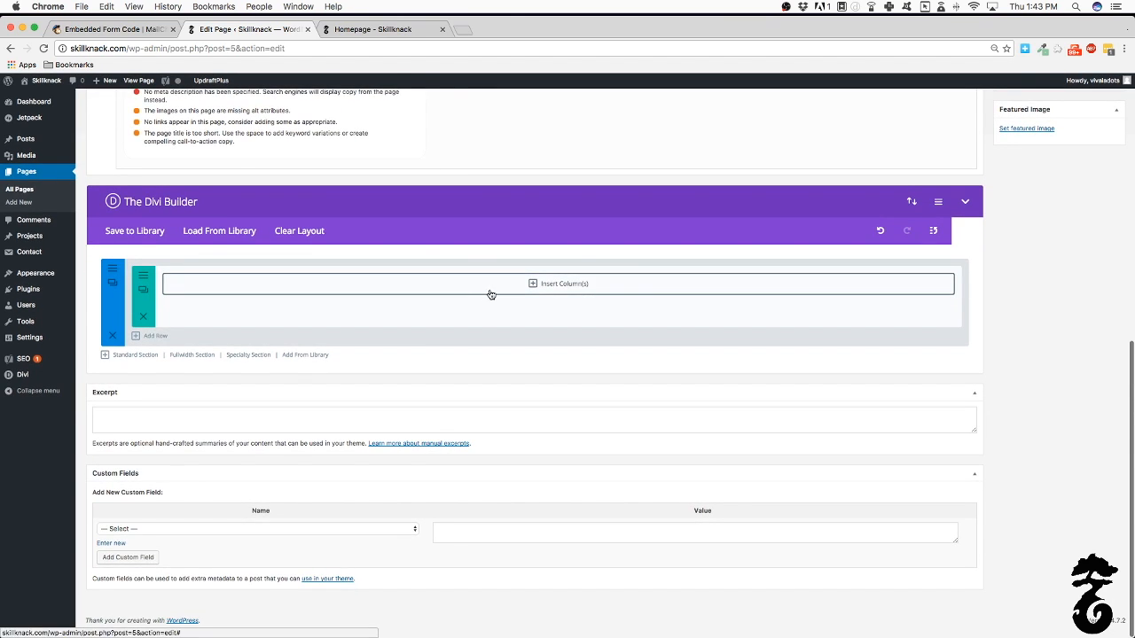
click(489, 293)
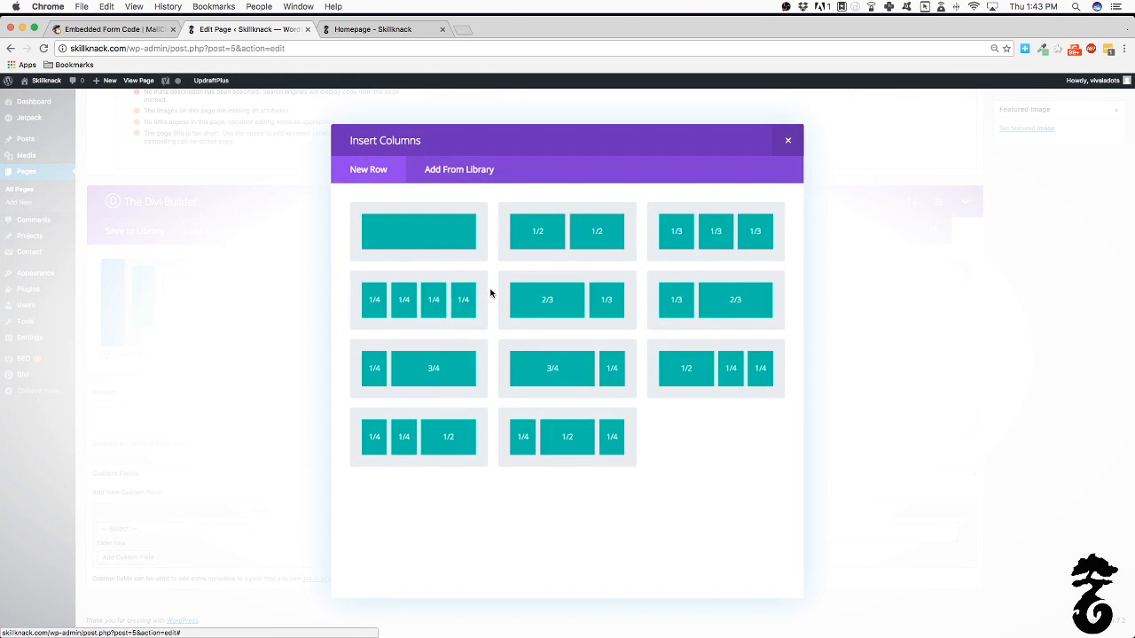
click(424, 231)
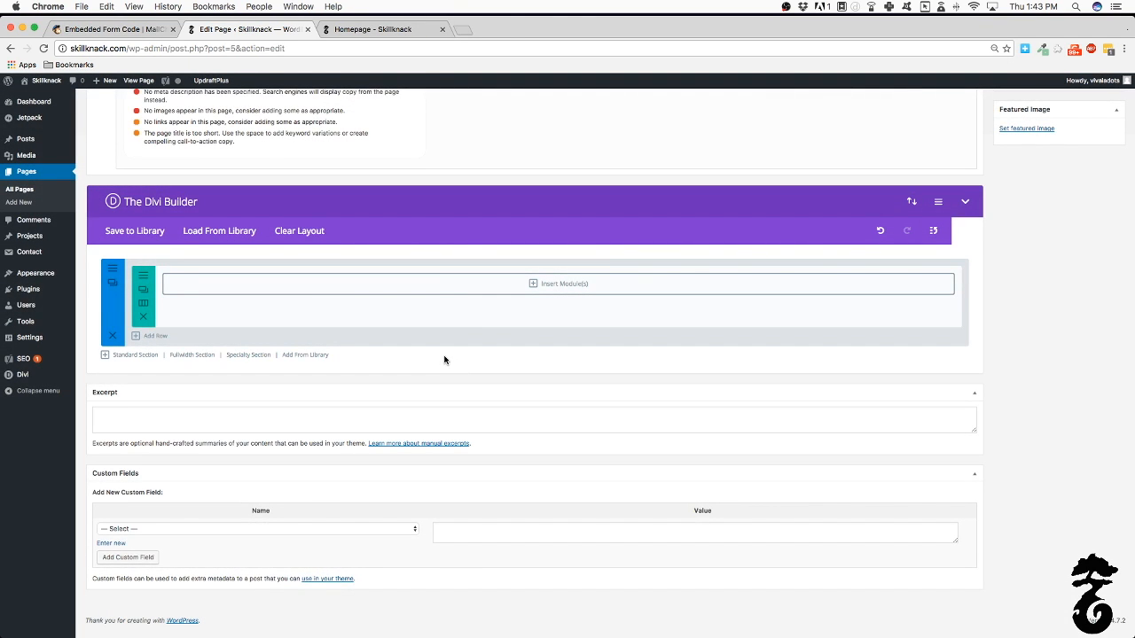
Add an Email Optin module to the column, keeping MailChimp as service provider
click(432, 291)
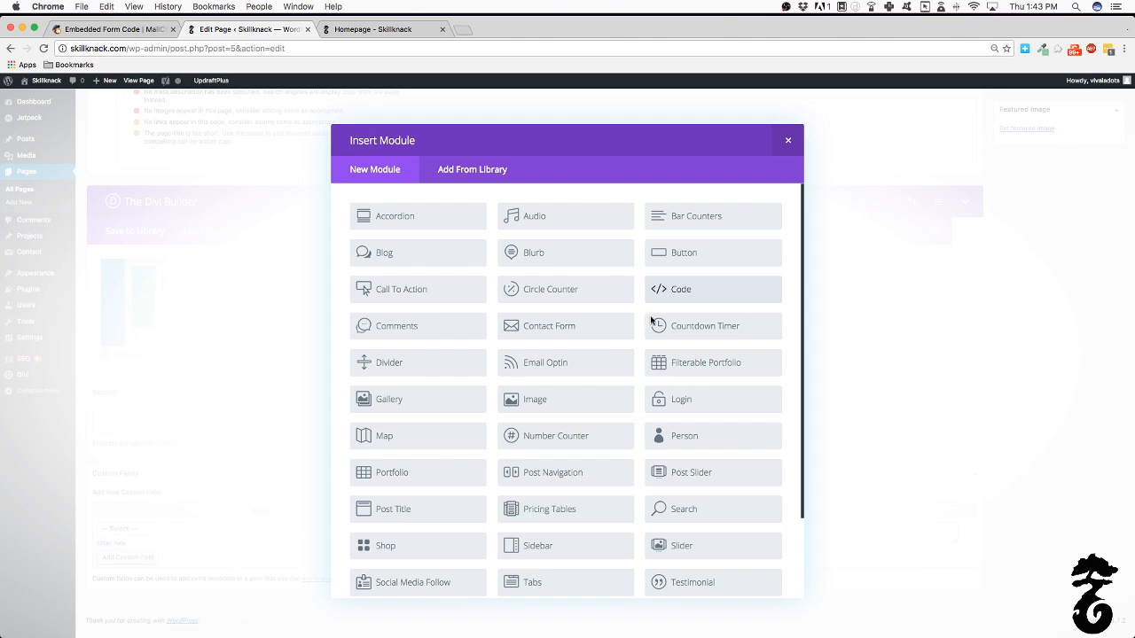
click(567, 367)
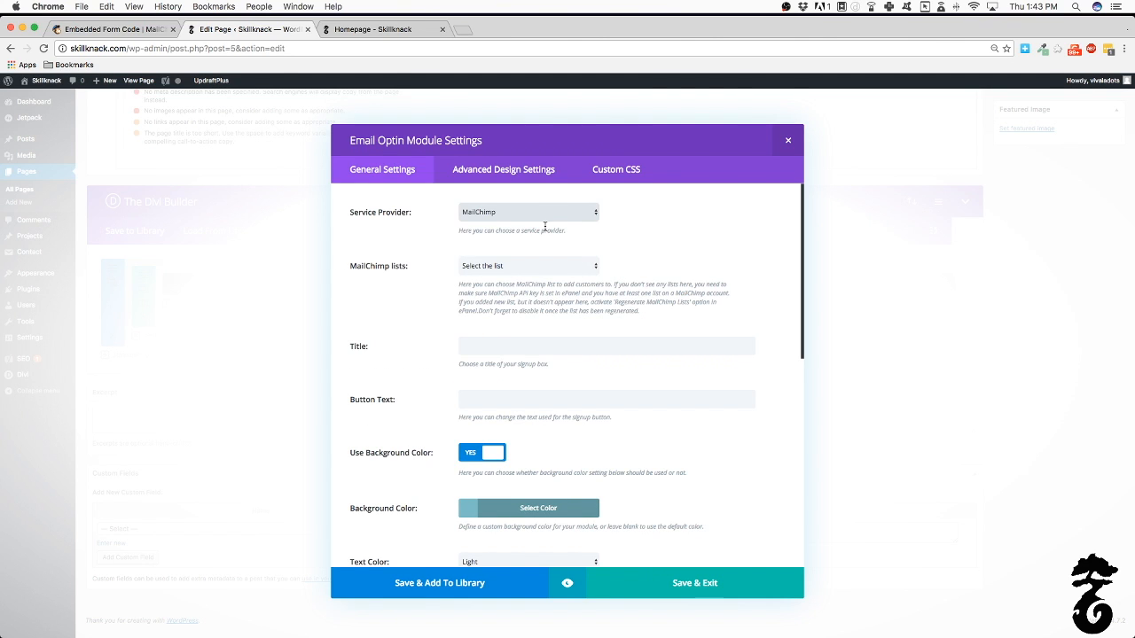
click(546, 212)
click(545, 212)
click(545, 218)
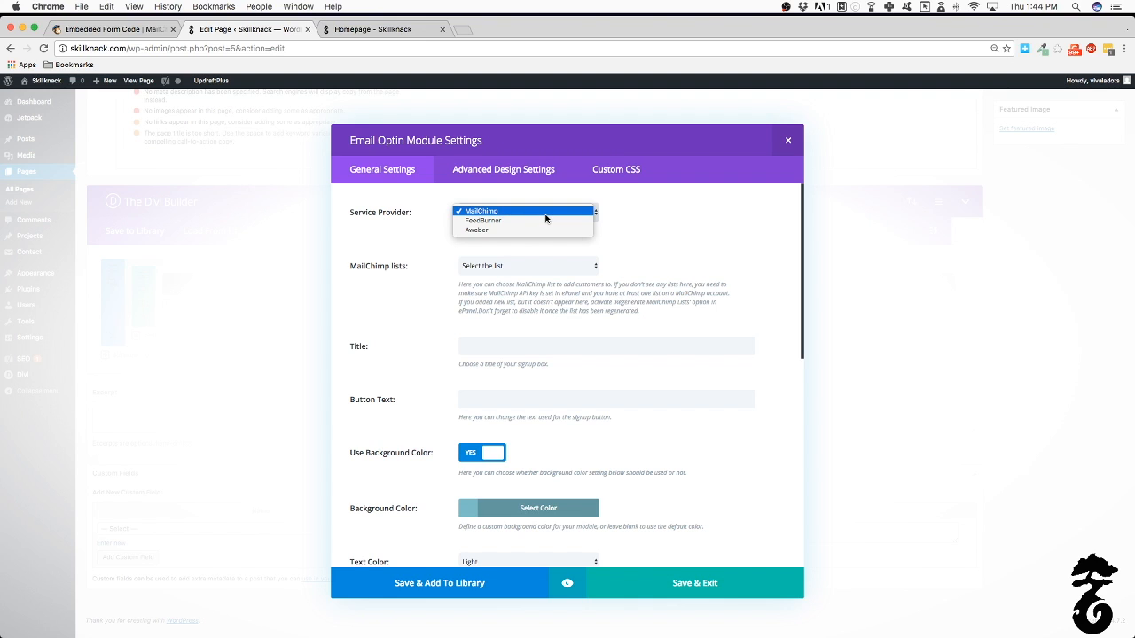
click(545, 213)
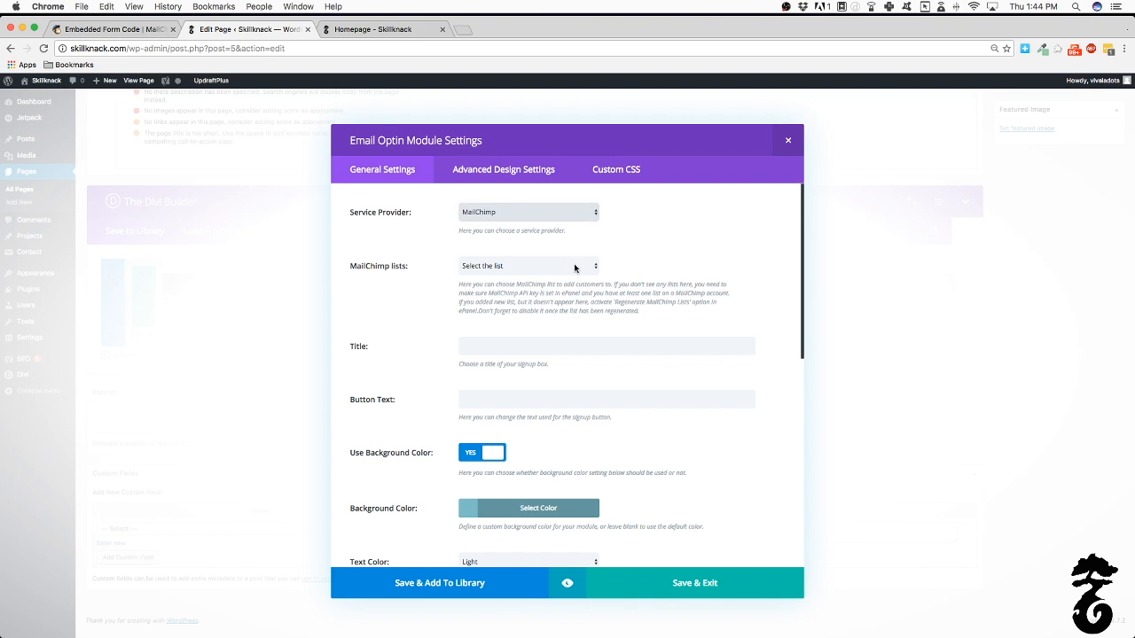
click(532, 212)
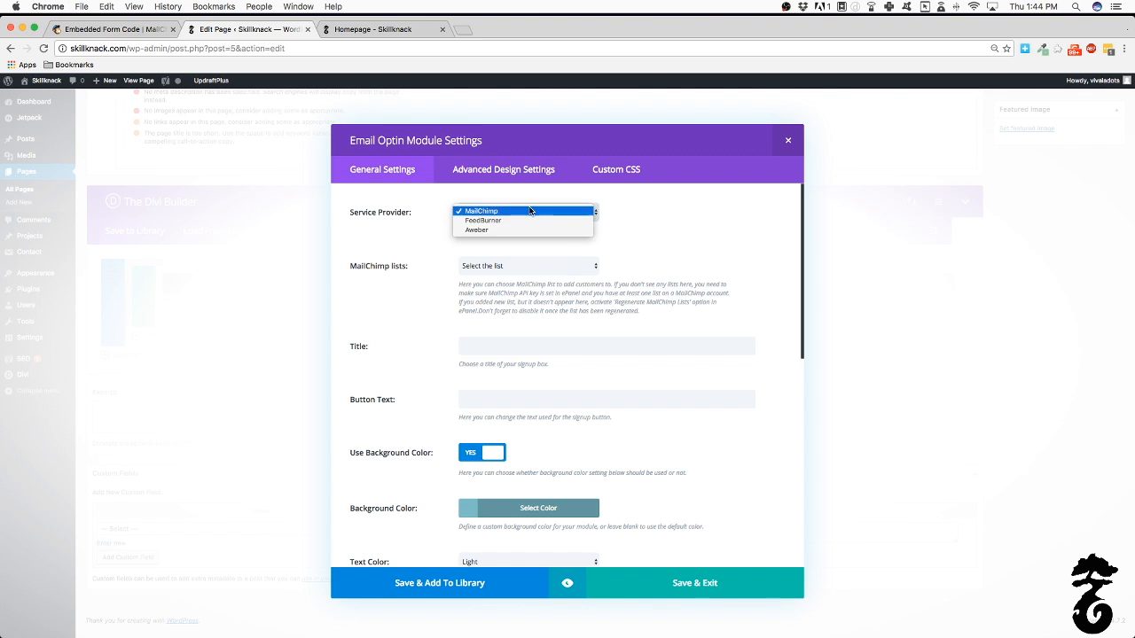
click(569, 241)
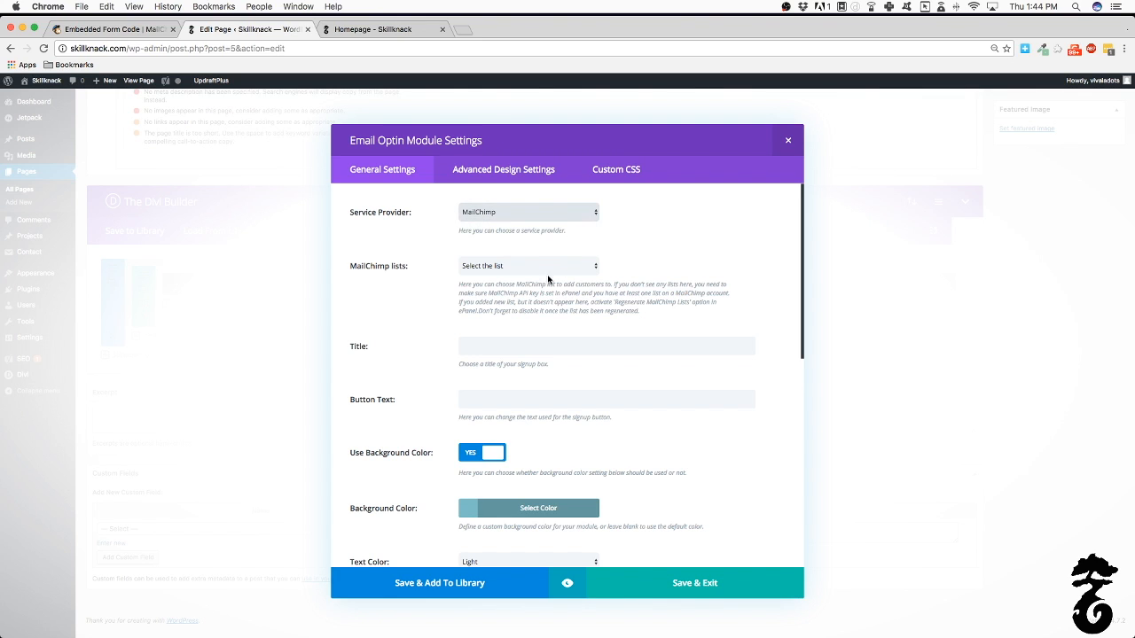
Leave the MailChimp list choice unchanged and close the Email Optin settings unfilled
click(494, 271)
click(635, 250)
scroll(635, 254, down, 3)
scroll(636, 254, down, 5)
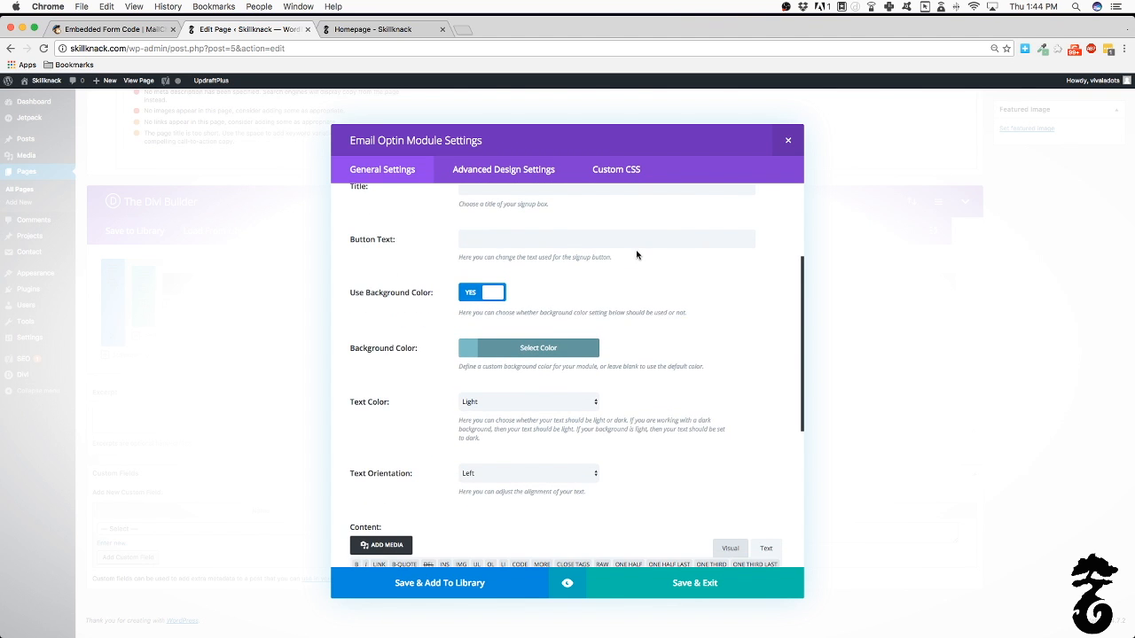
scroll(636, 254, down, 1)
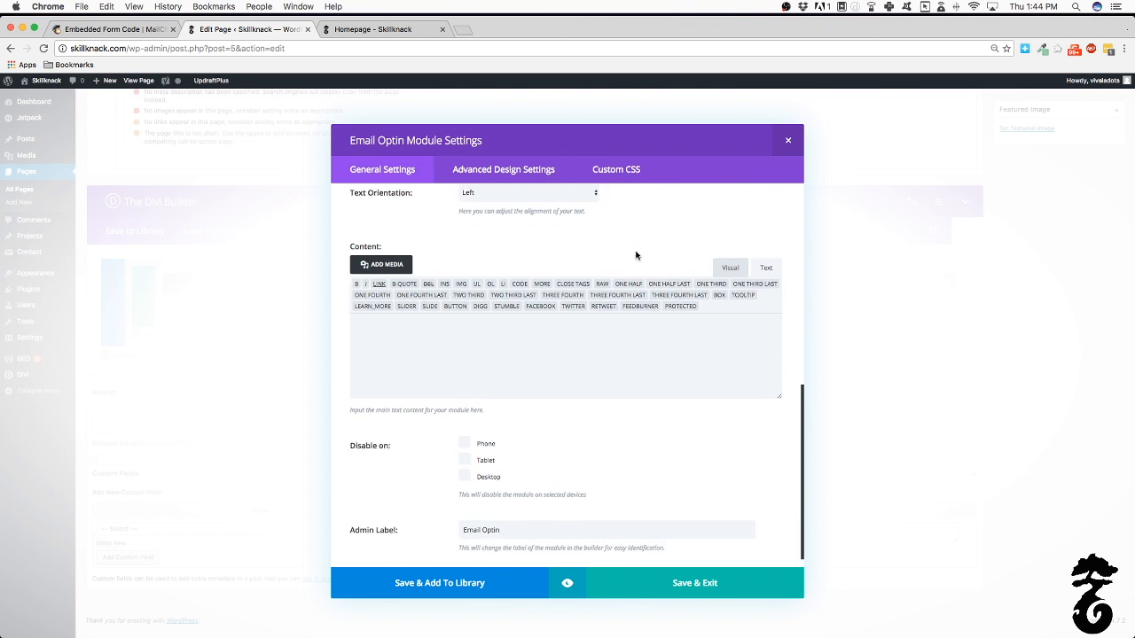
scroll(635, 255, up, 6)
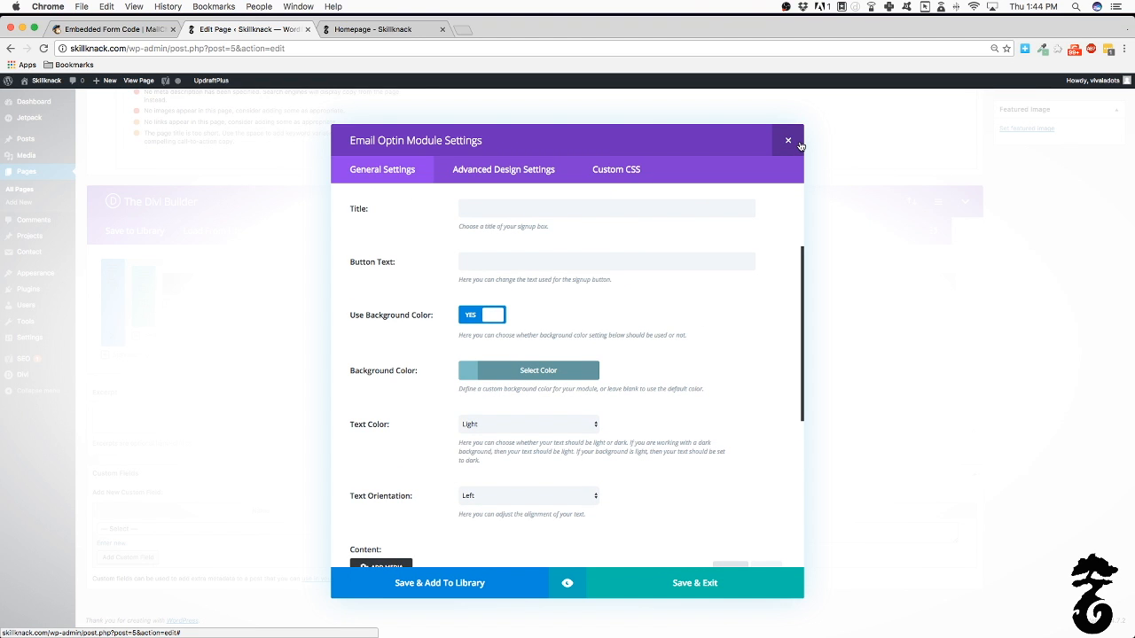
click(798, 143)
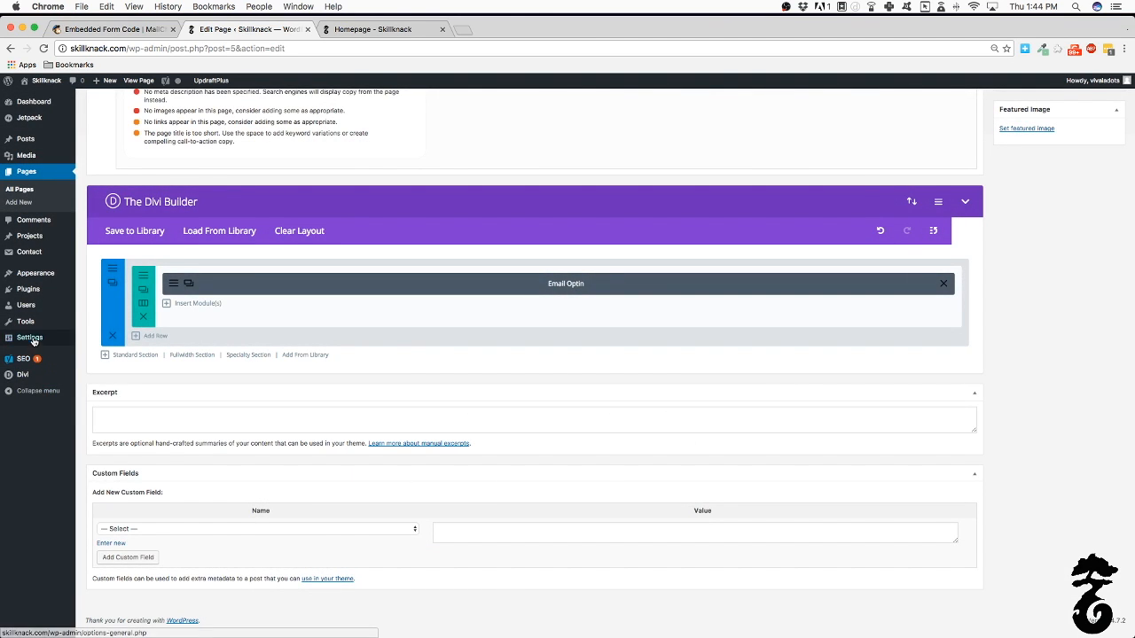
mouse_move(29, 342)
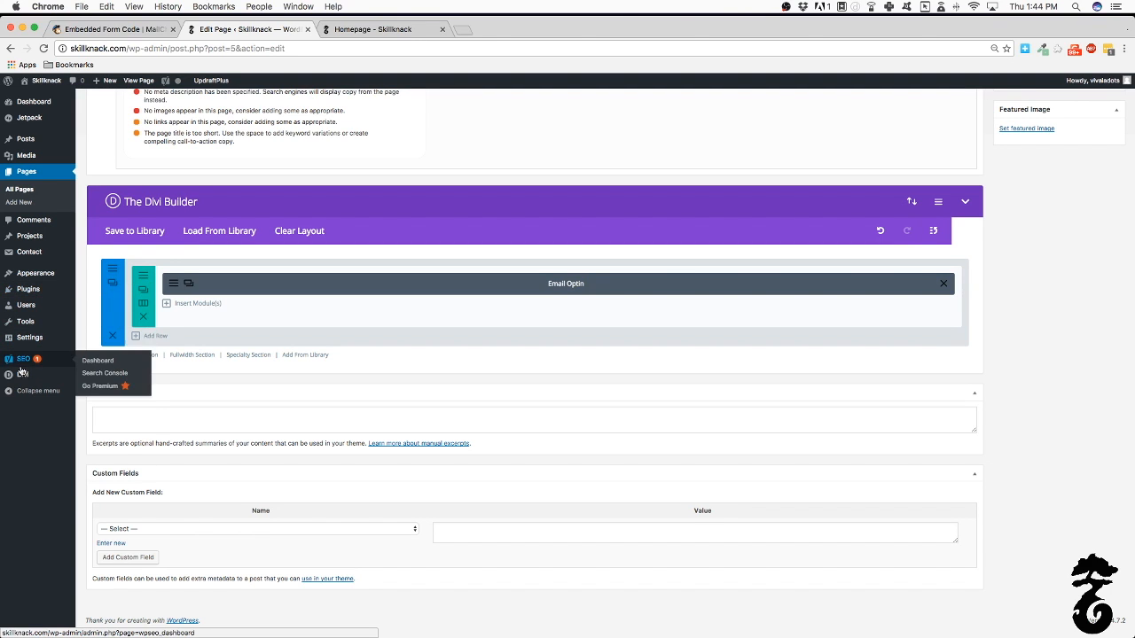
mouse_move(51, 381)
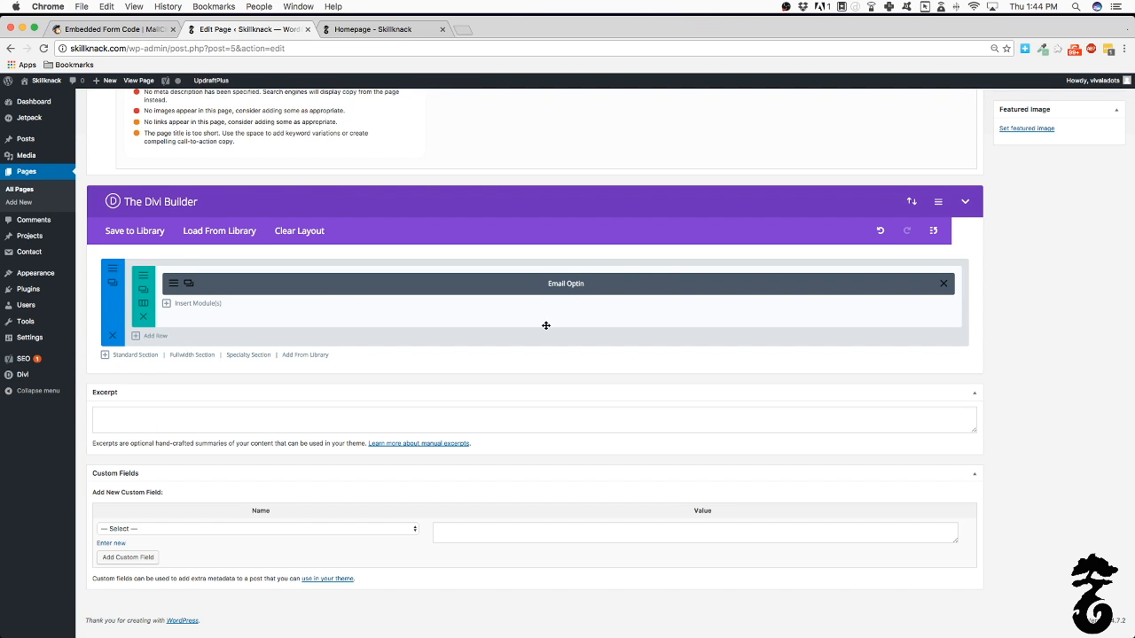
scroll(546, 325, up, 1)
scroll(554, 310, down, 1)
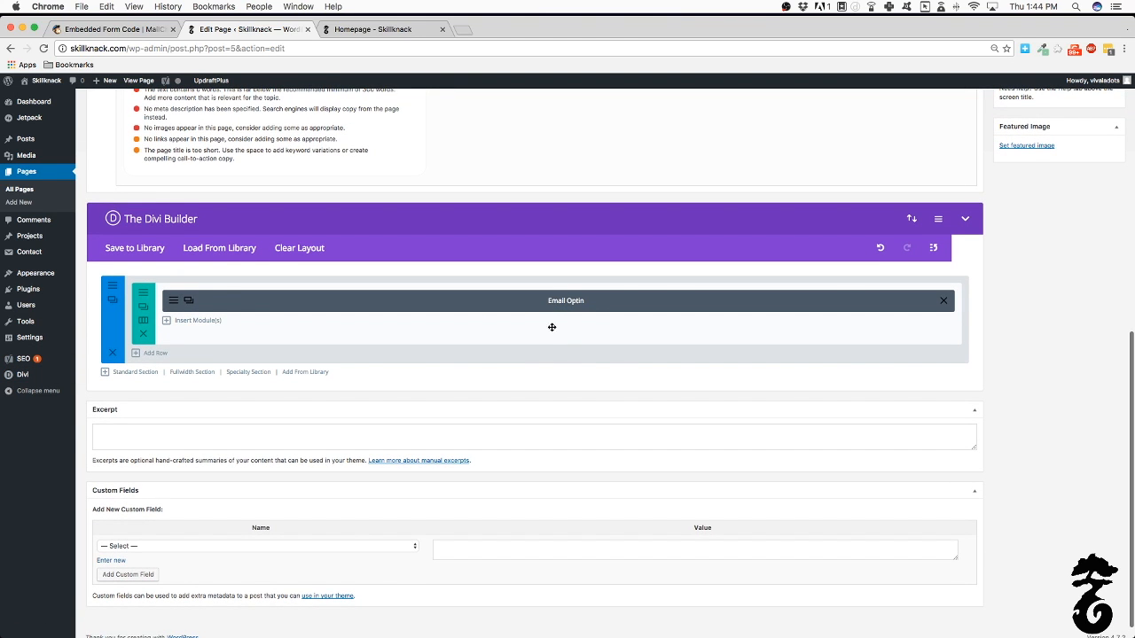
Remove the Email Optin module from the Homepage row
click(172, 301)
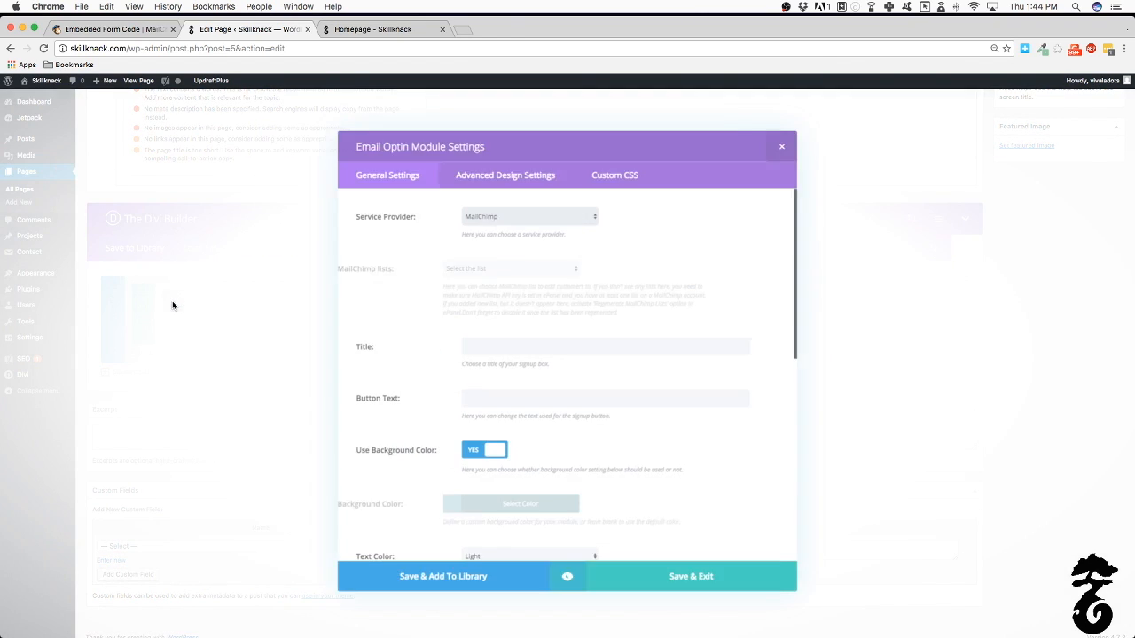
click(792, 149)
click(943, 305)
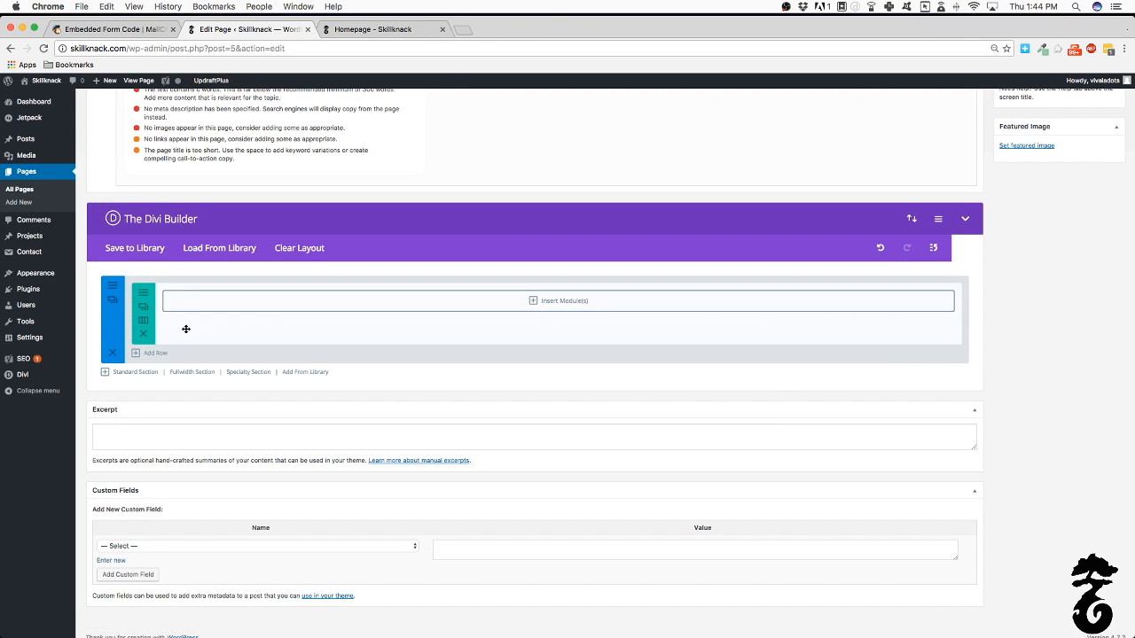
Add a Text module with the MailChimp embed code pasted as its content and save it
click(198, 300)
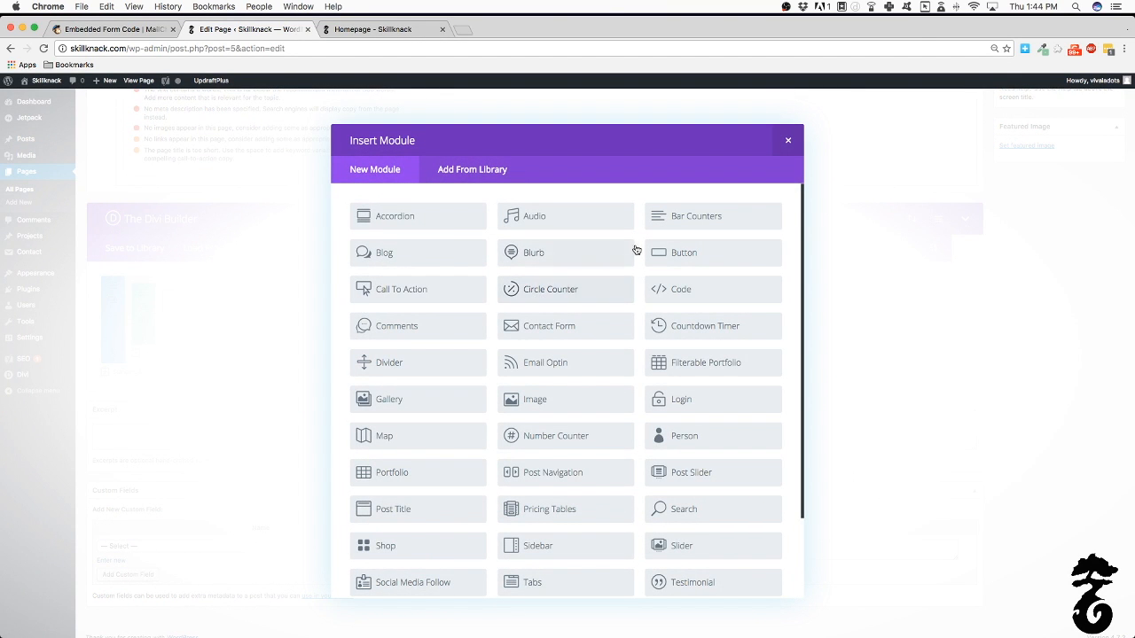
scroll(496, 257, down, 3)
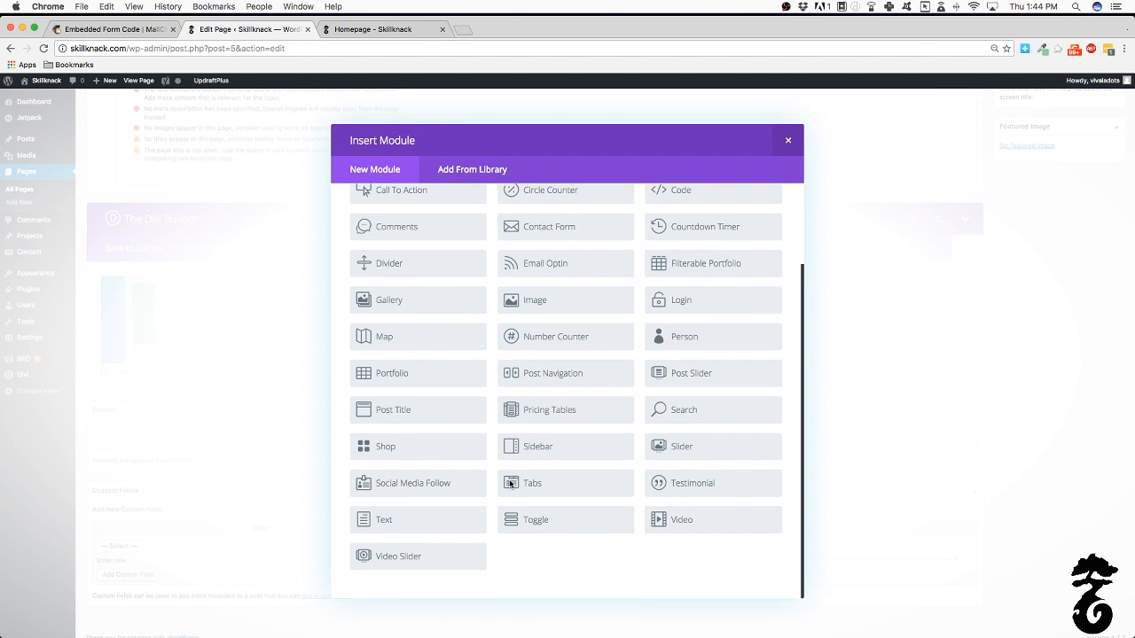
click(420, 531)
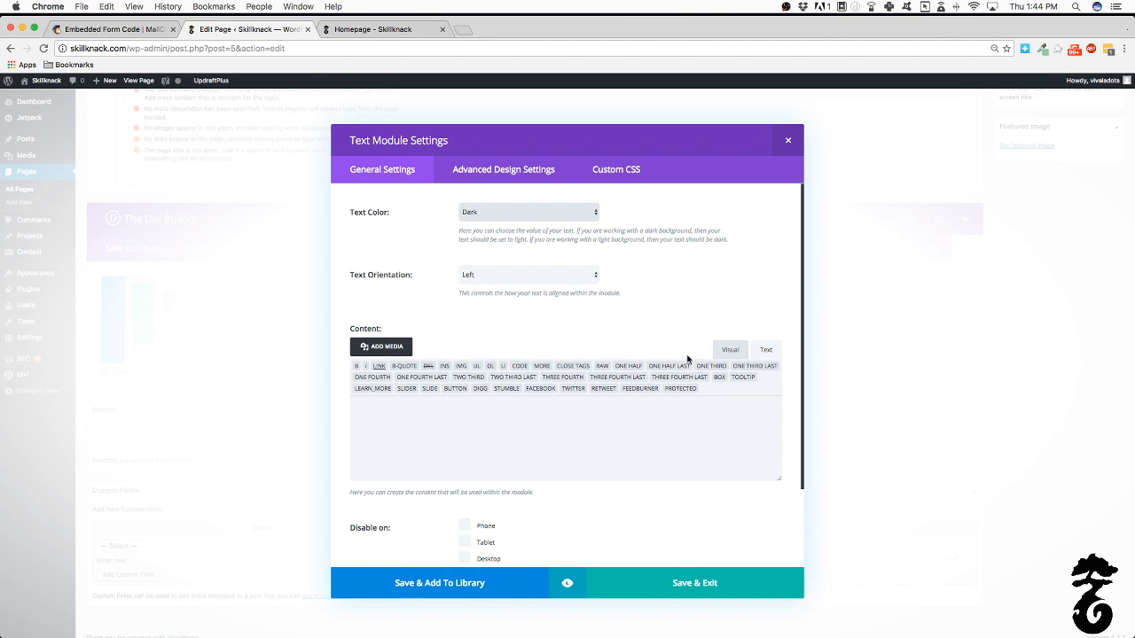
click(557, 437)
key(super+v)
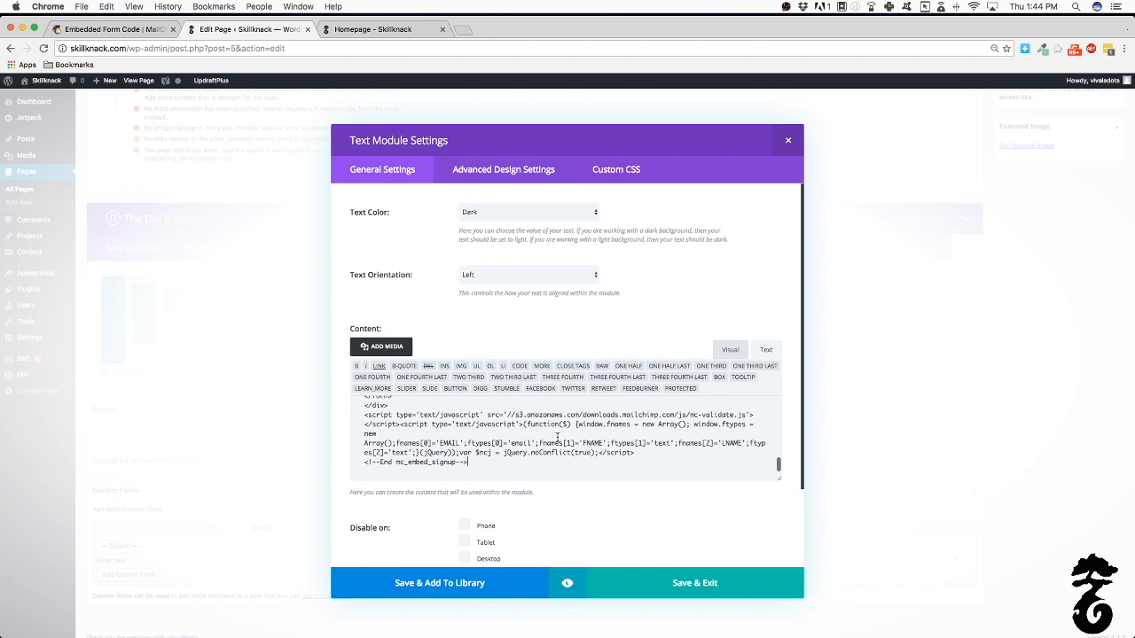
click(653, 587)
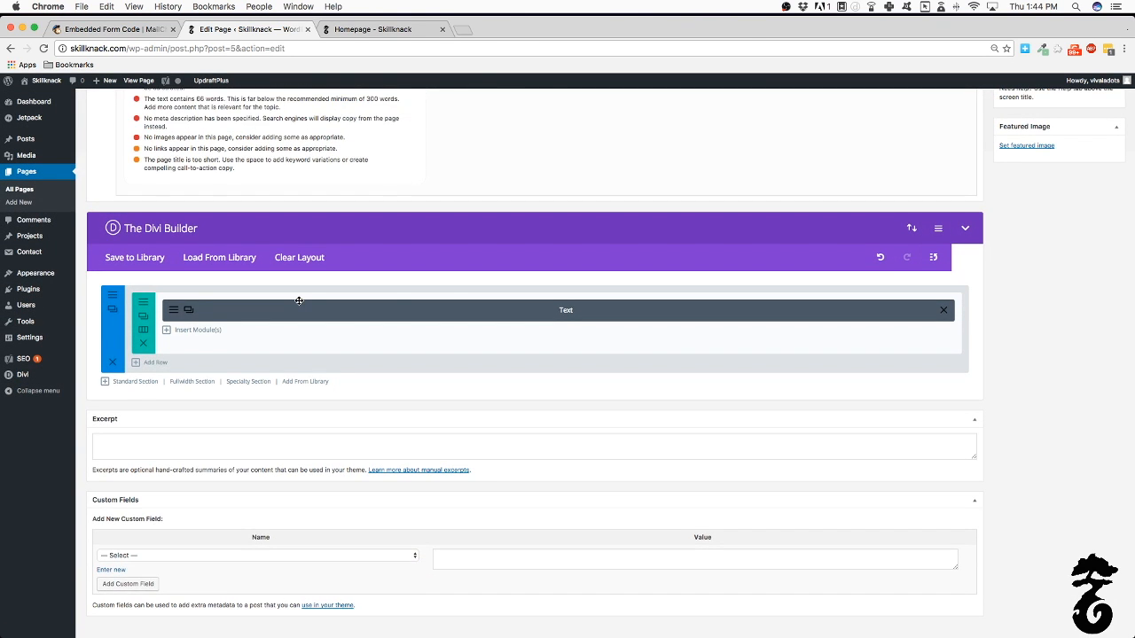
scroll(983, 206, up, 10)
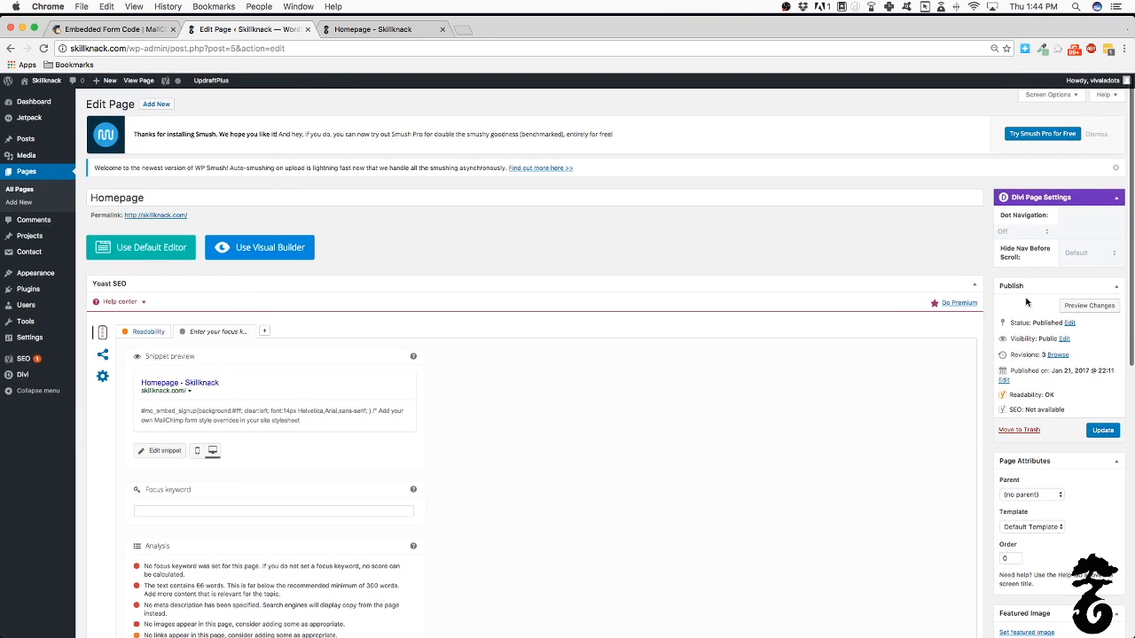
Preview the unsaved Homepage to see the signup form, then close the preview
click(1096, 307)
click(390, 29)
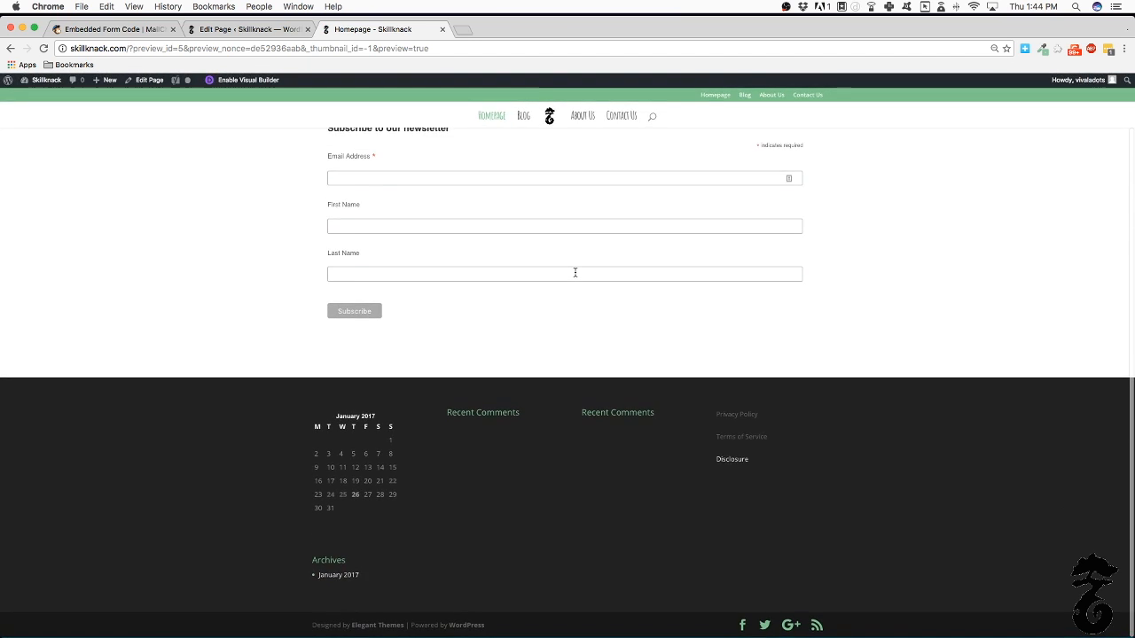
click(441, 30)
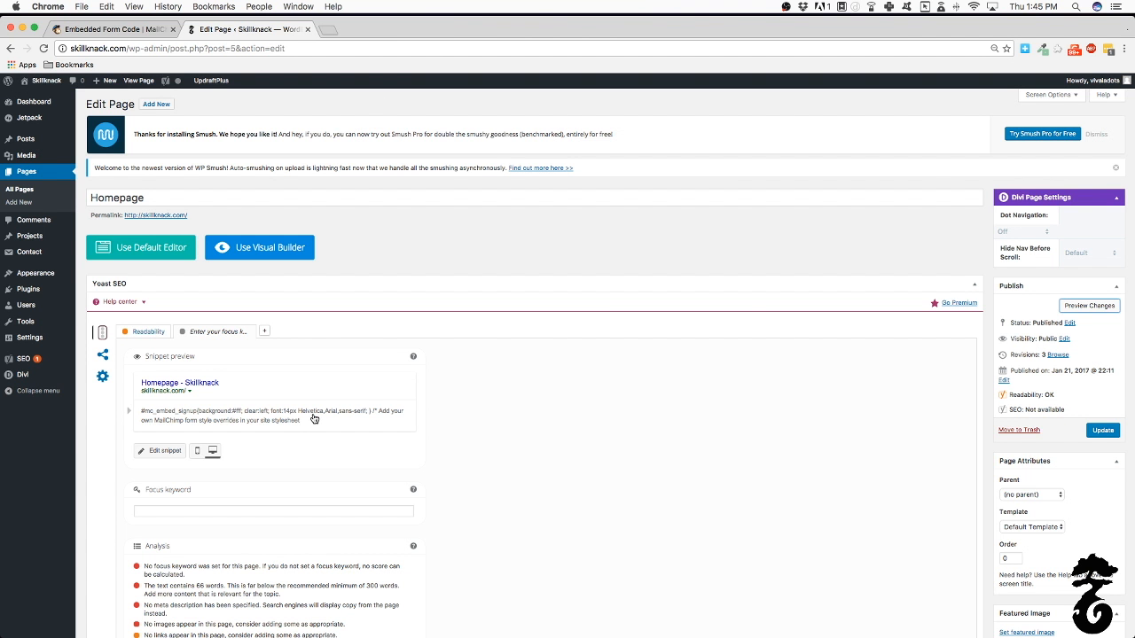
Delete the Text module from the Divi Builder row
scroll(313, 419, down, 10)
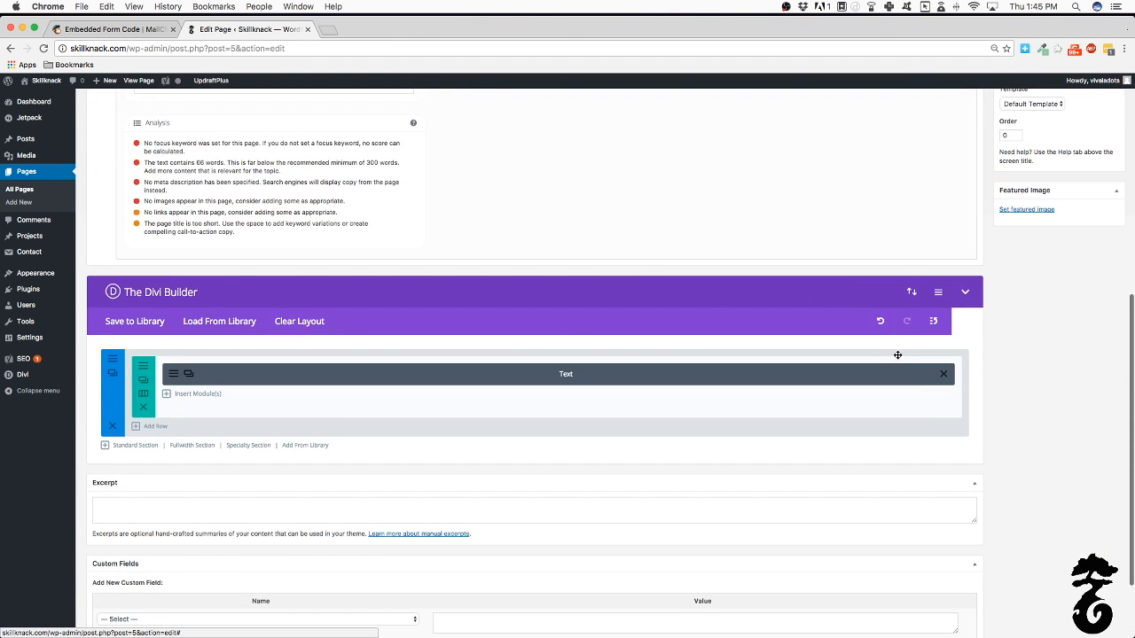
click(943, 373)
scroll(355, 210, up, 10)
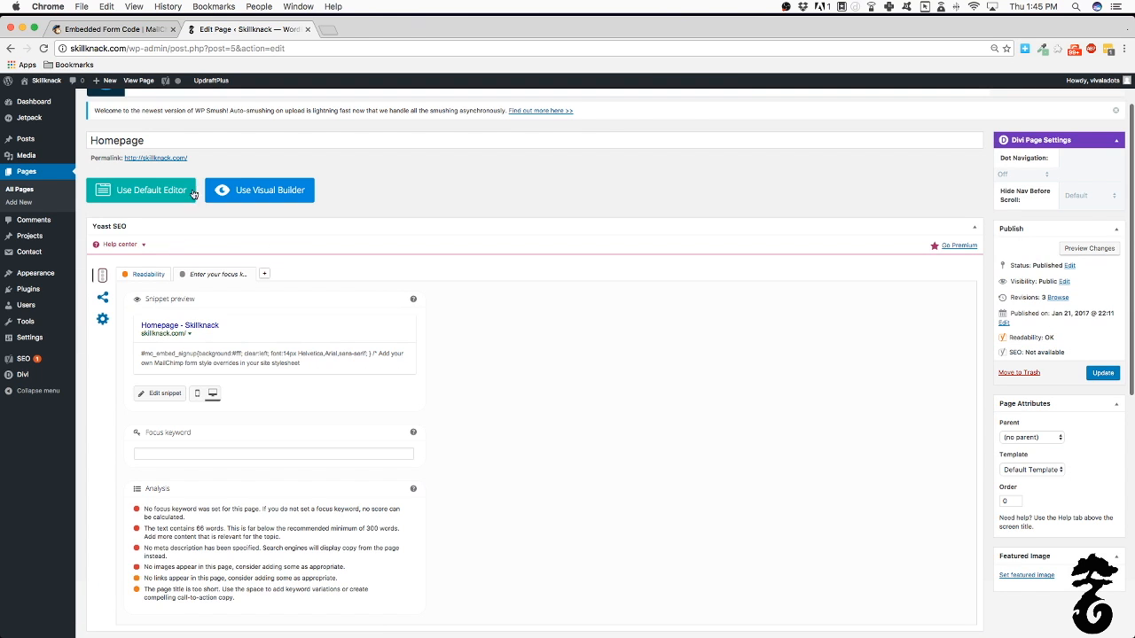
Switch to the Visual Builder, then reload the live skillknack.com homepage
click(263, 197)
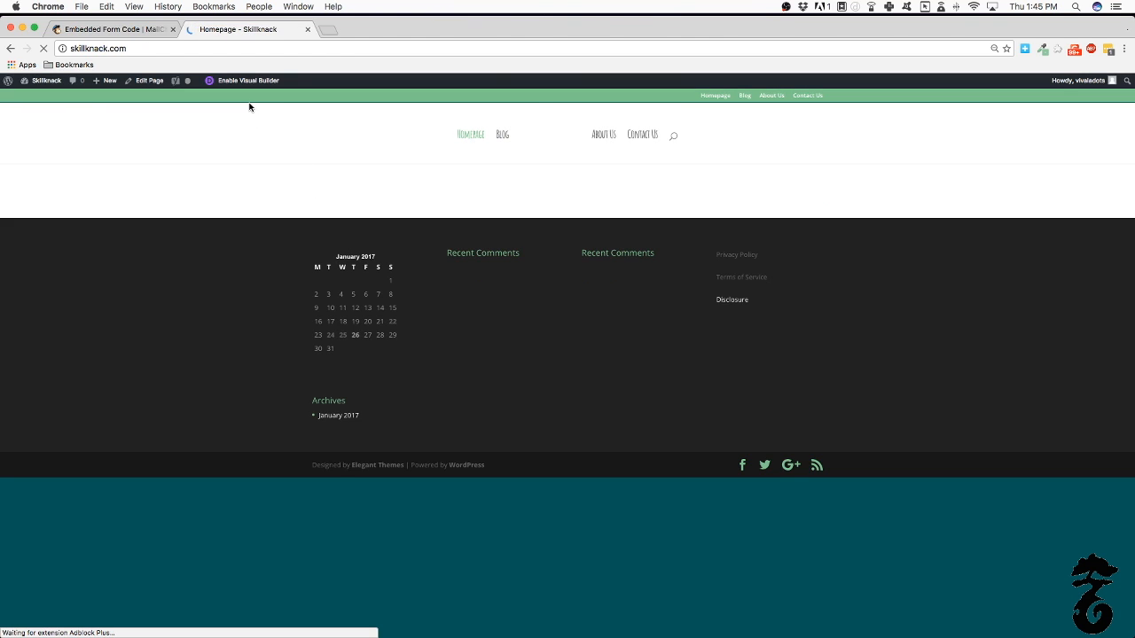
click(43, 48)
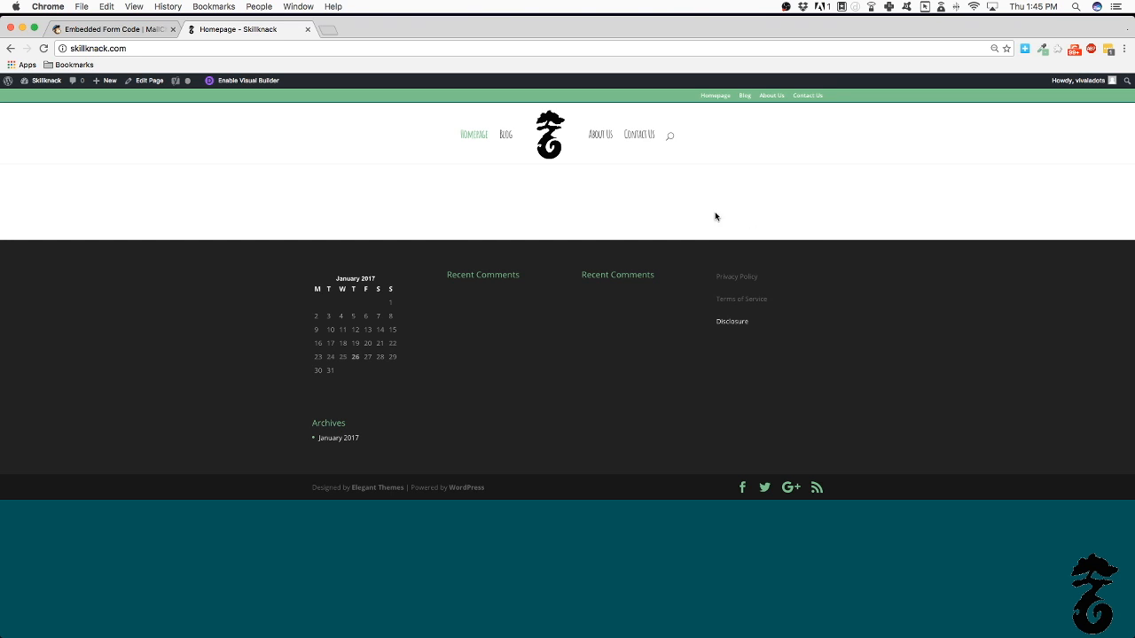
Back in the page editor, add a Text module with the MailChimp embed code and save it
click(149, 80)
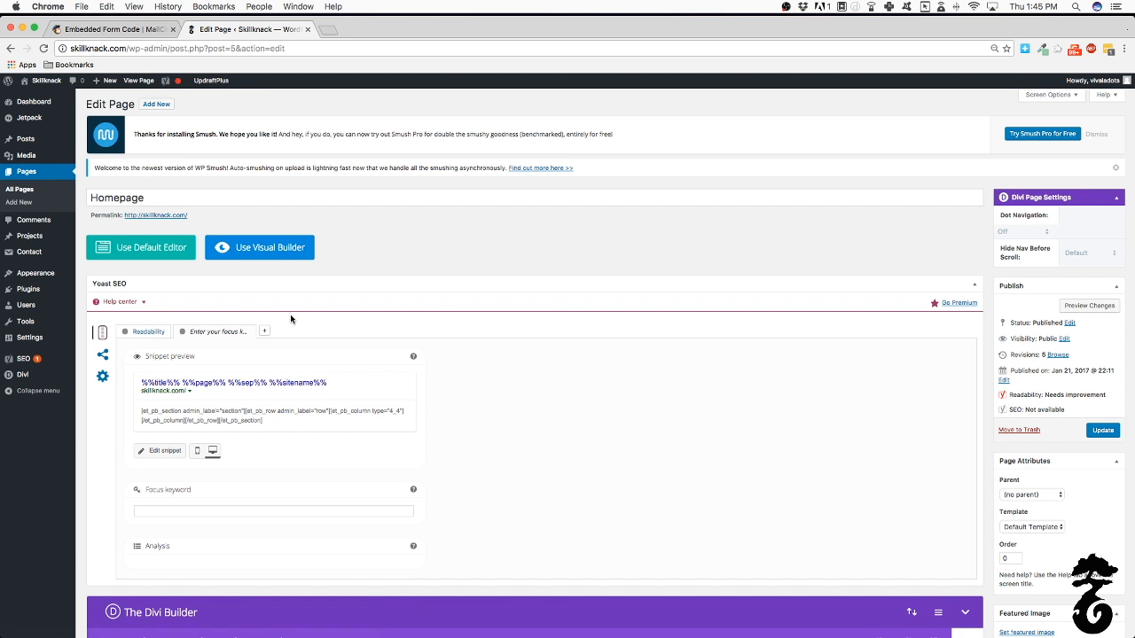
scroll(292, 323, down, 10)
click(374, 289)
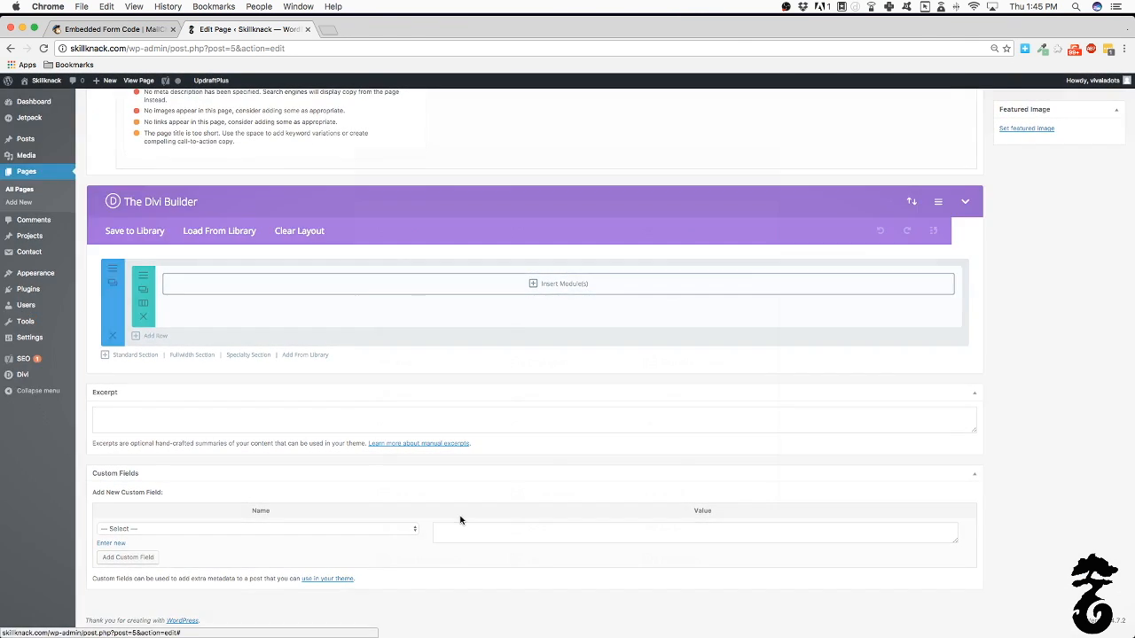
scroll(459, 517, down, 3)
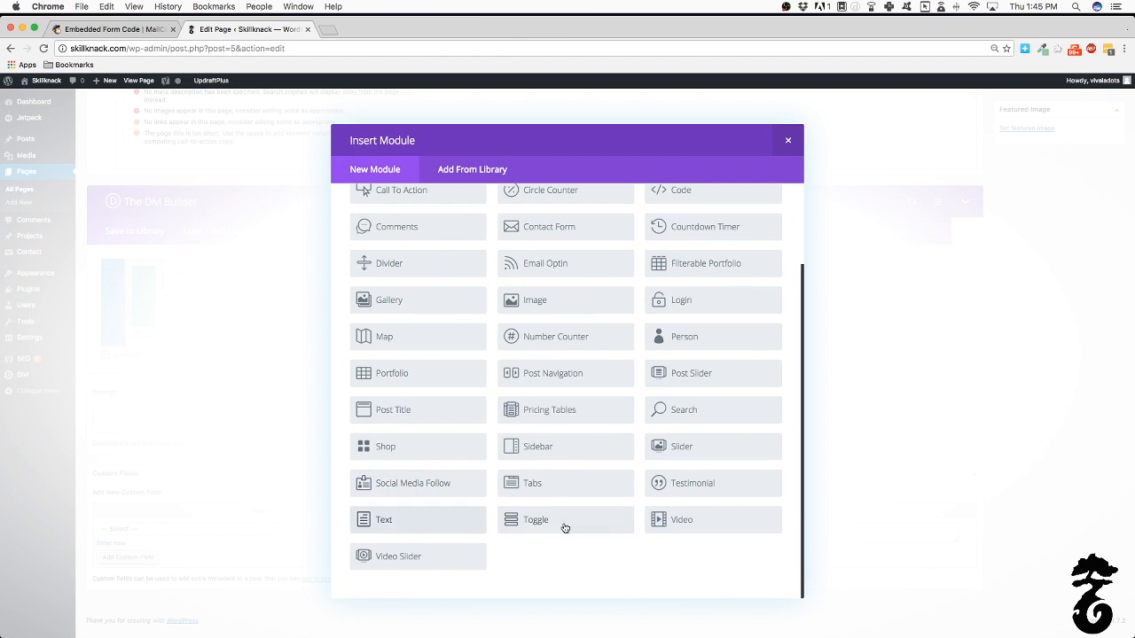
click(461, 522)
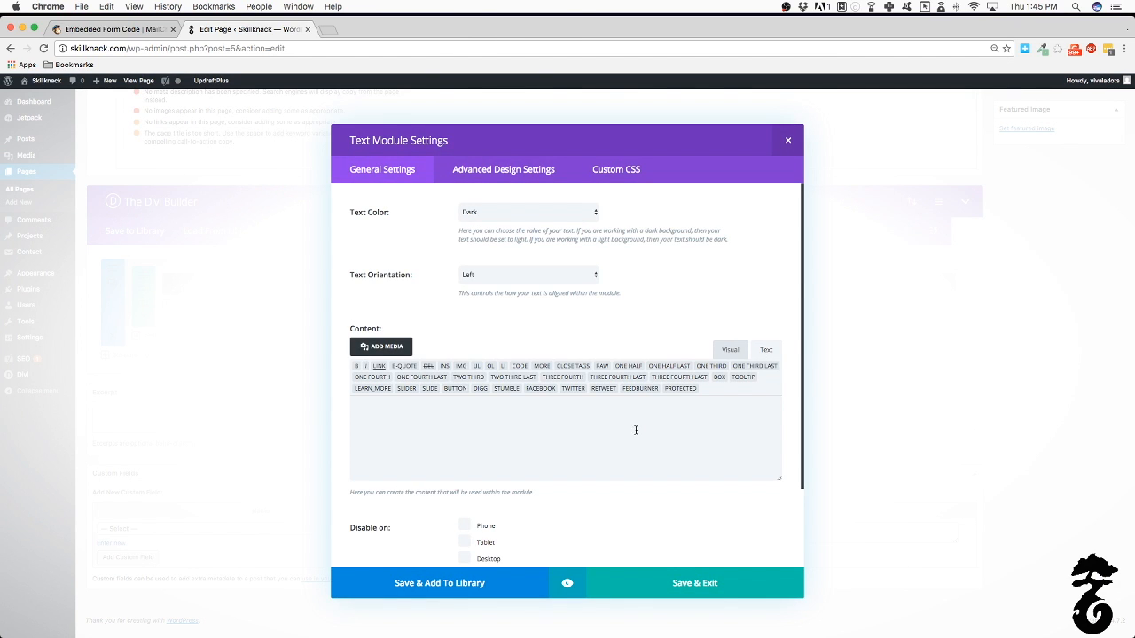
click(574, 431)
key(super+v)
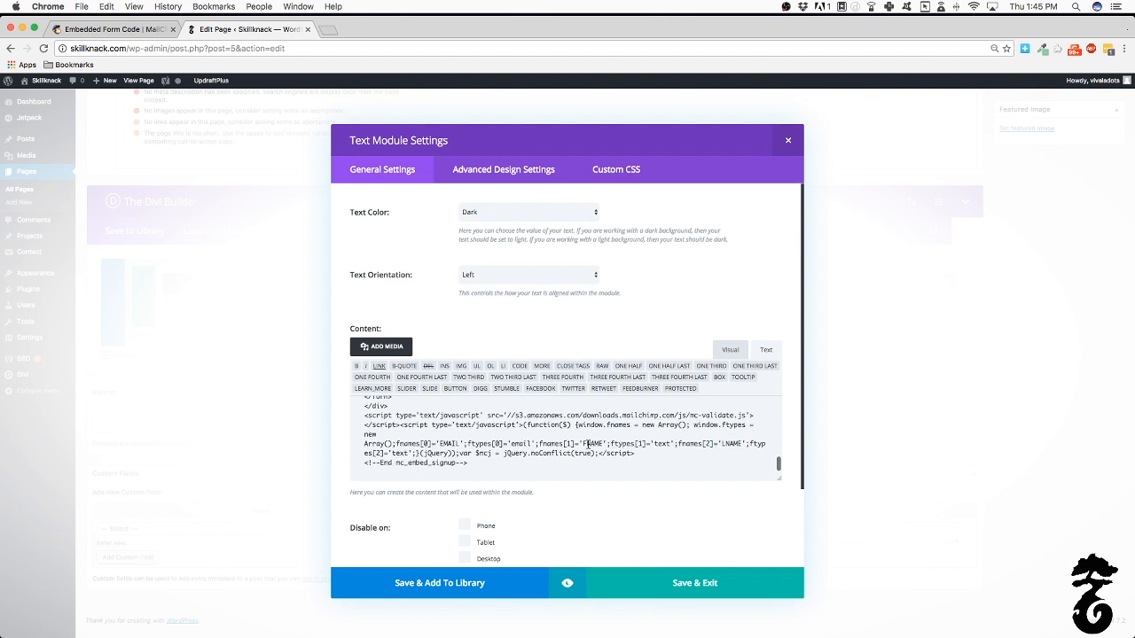
scroll(587, 443, up, 3)
scroll(588, 444, up, 5)
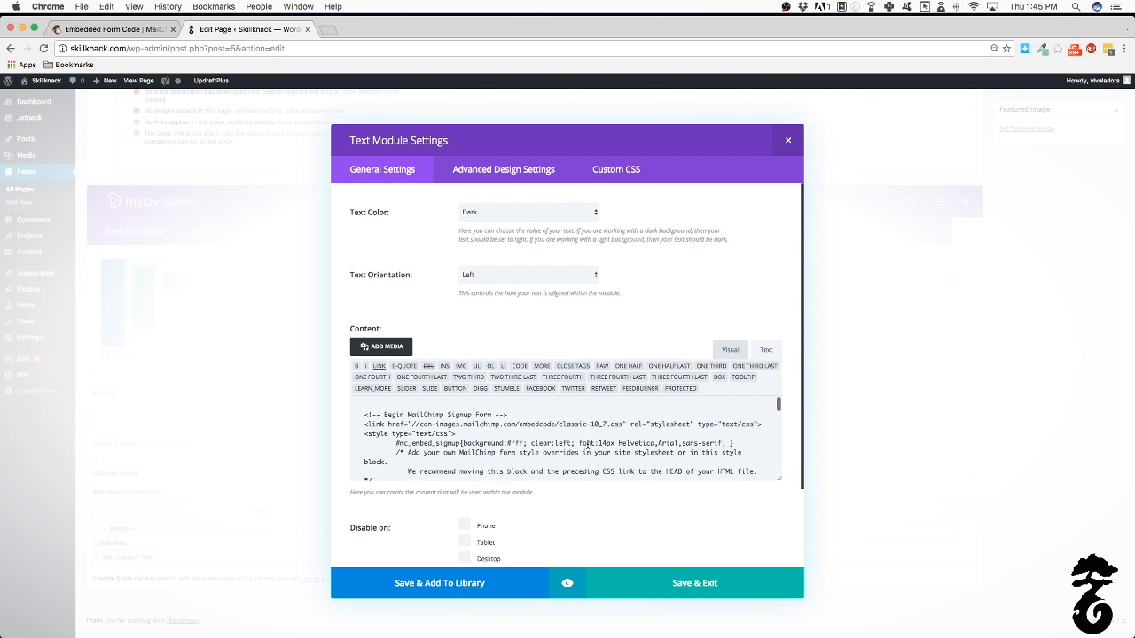
click(716, 584)
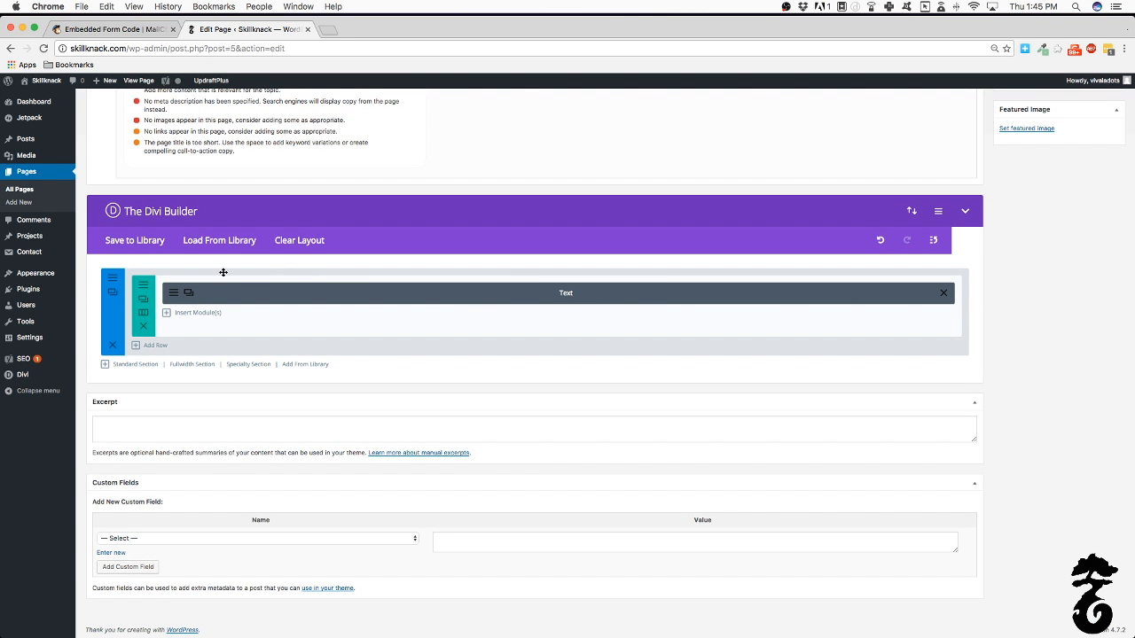
Change the Text module's admin label to 'Mailchimp Sign Up Form'
click(174, 298)
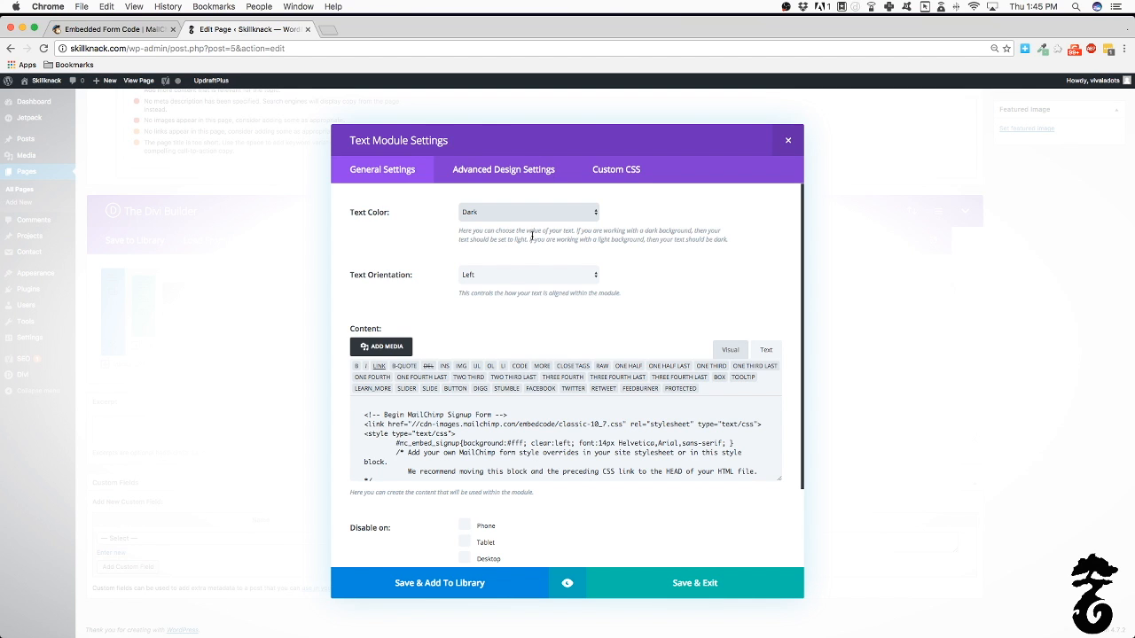
scroll(665, 519, down, 3)
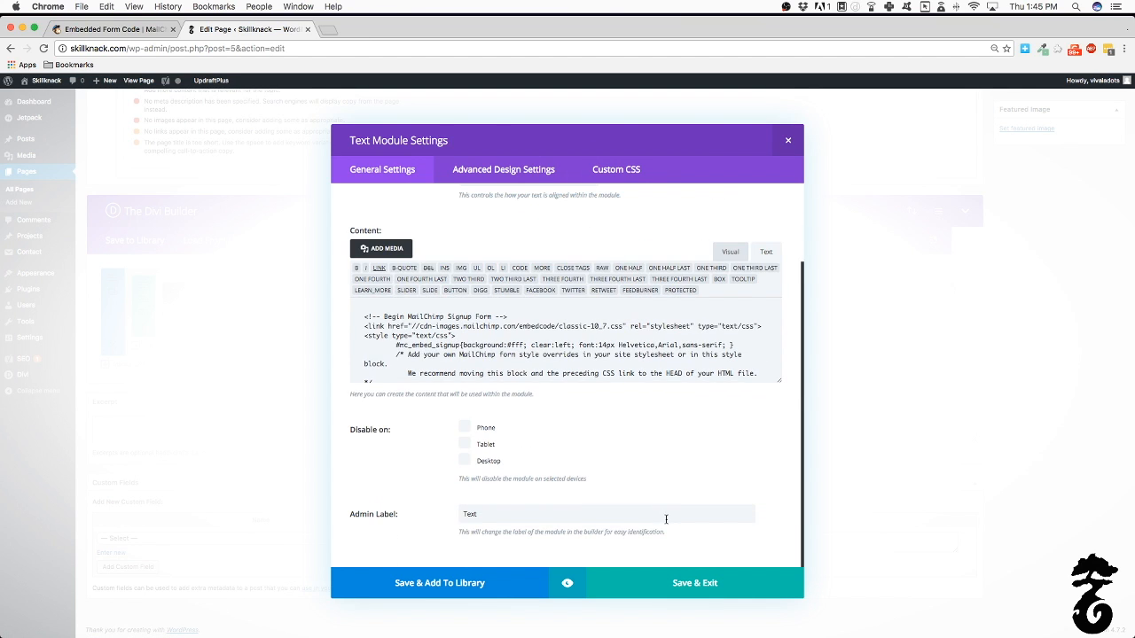
click(600, 509)
drag(488, 514, 408, 514)
text(Mailchimp Sign Up Form)
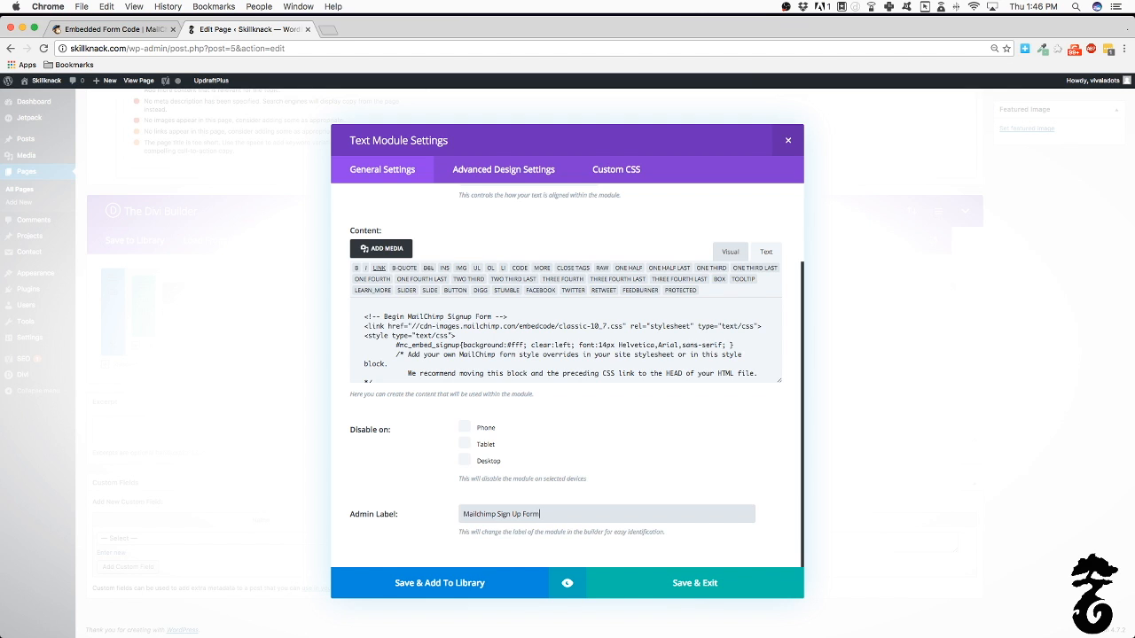
key(Return)
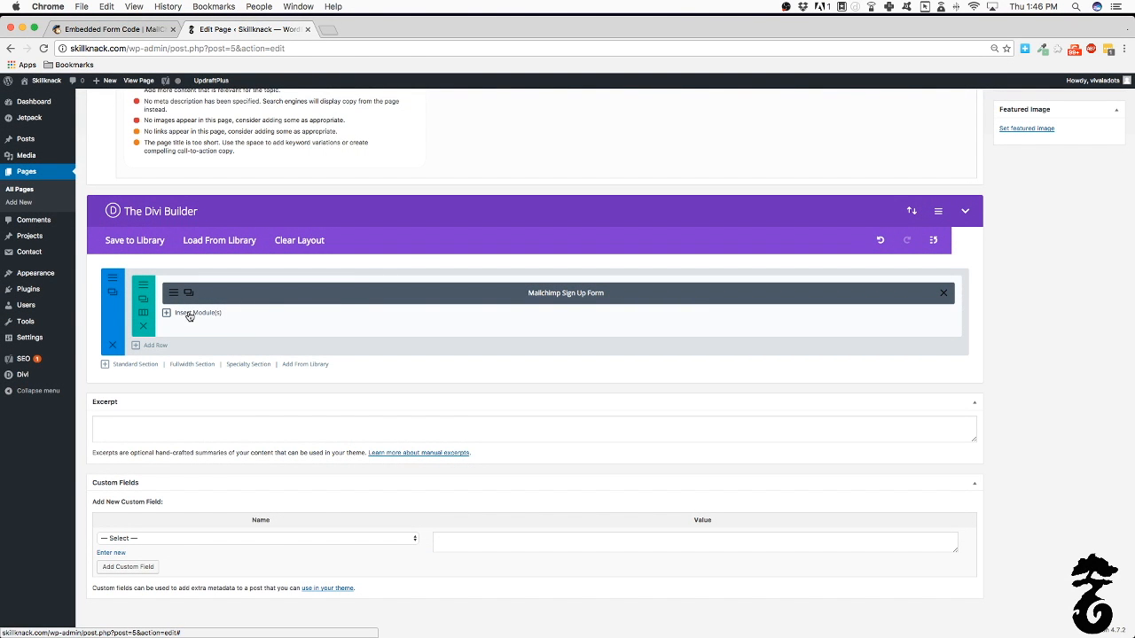
Add an Image module using the Skillknack logo from the media library and save it
click(190, 315)
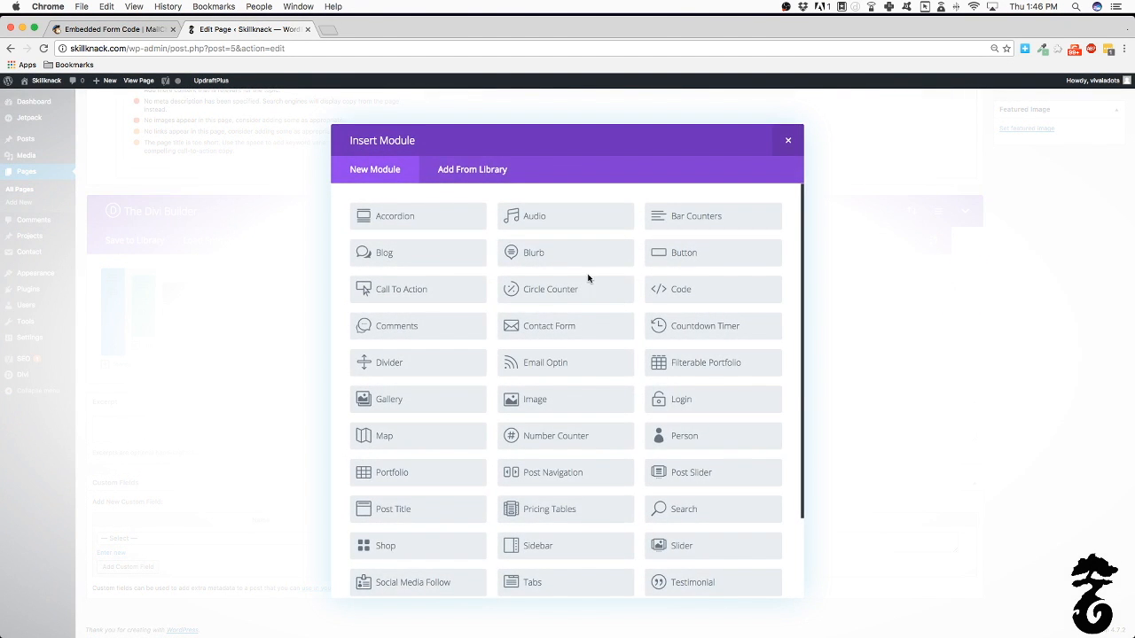
scroll(373, 306, down, 3)
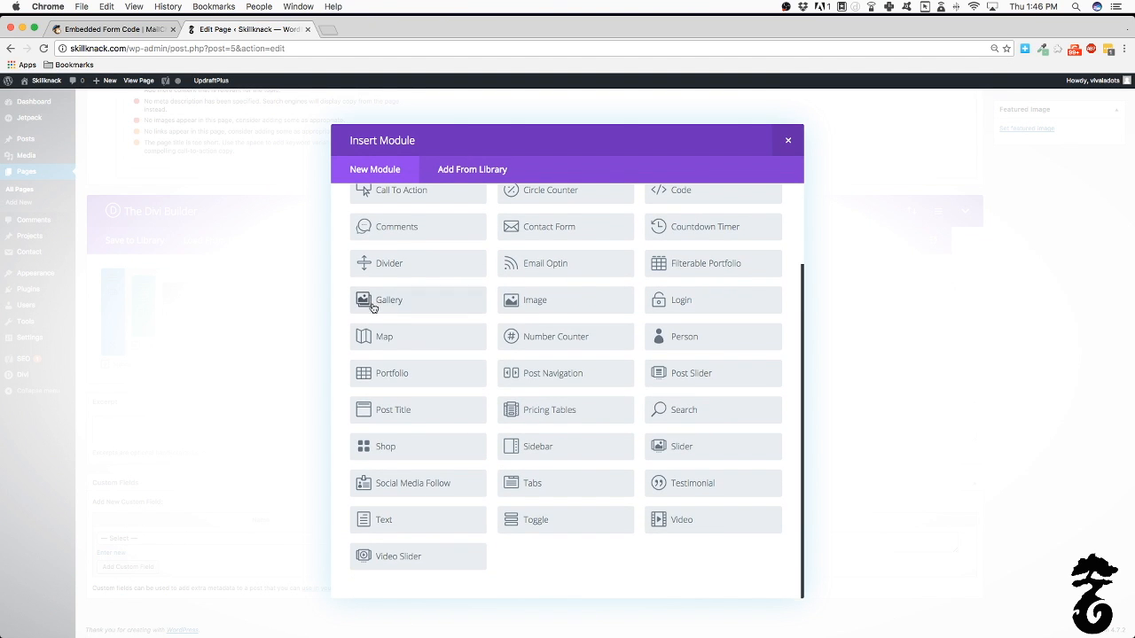
click(599, 312)
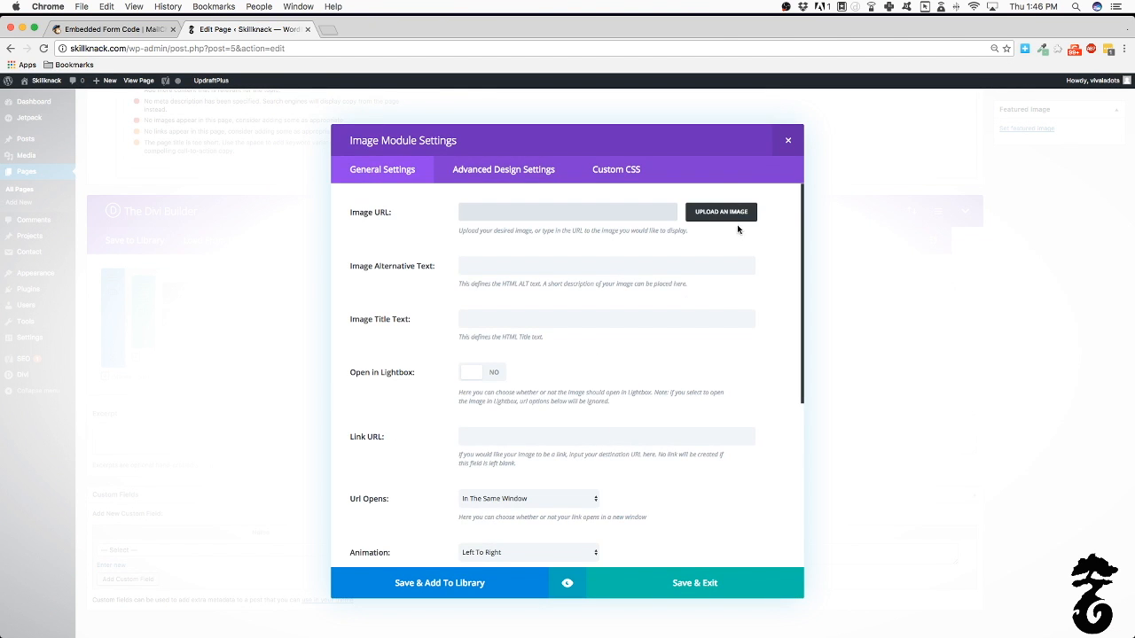
click(721, 212)
click(151, 213)
click(1087, 610)
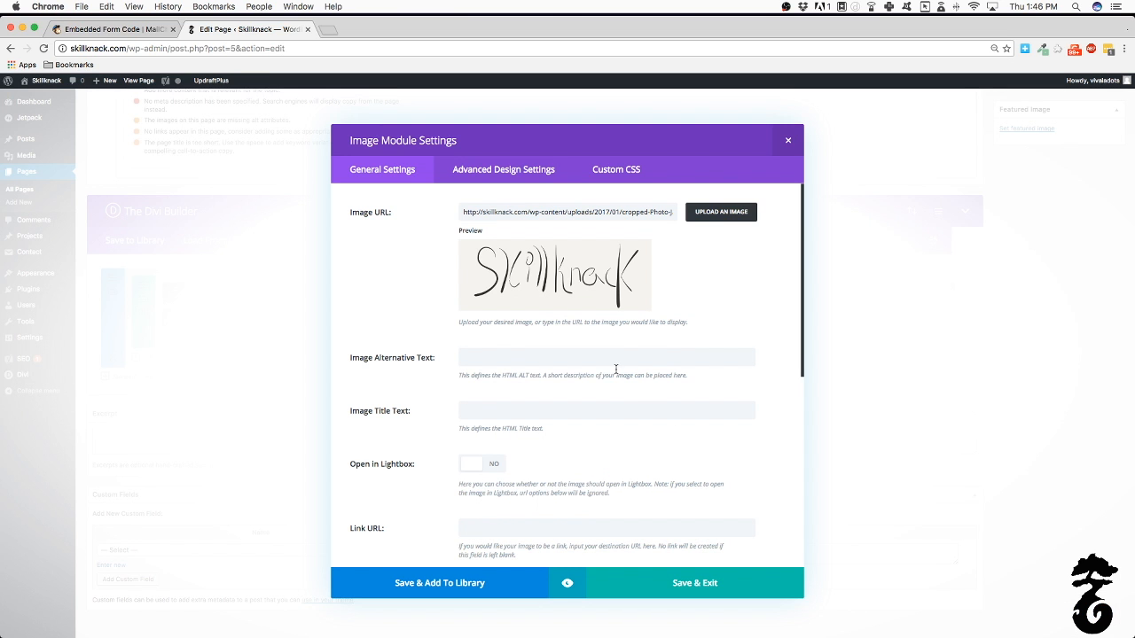
click(760, 584)
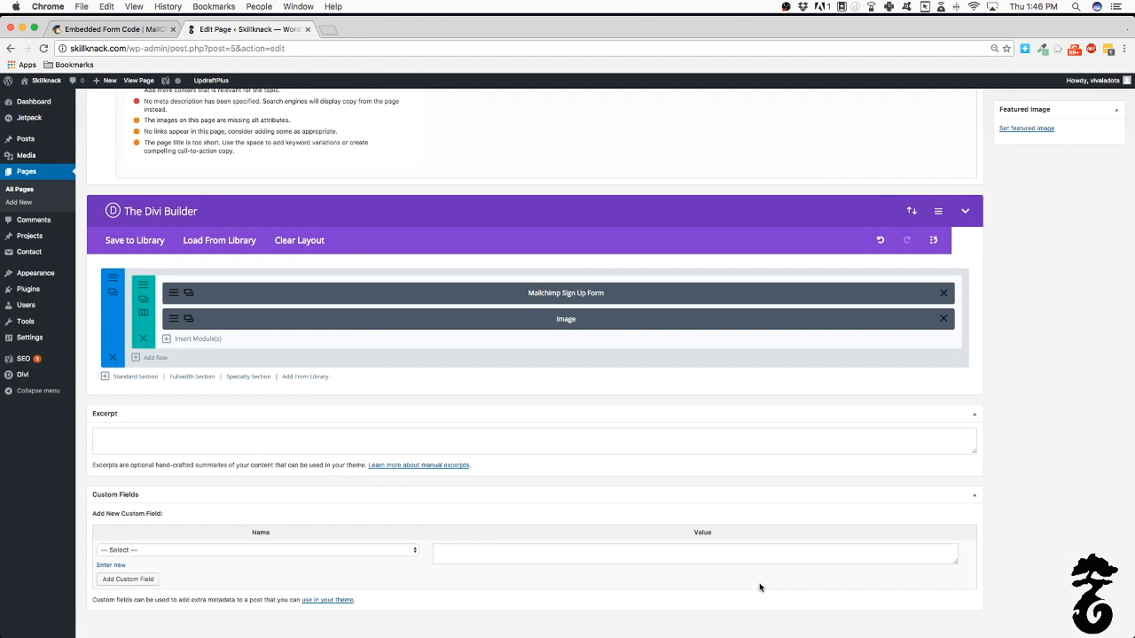
Preview the unsaved Homepage with its signup form and logo image
scroll(1019, 235, up, 10)
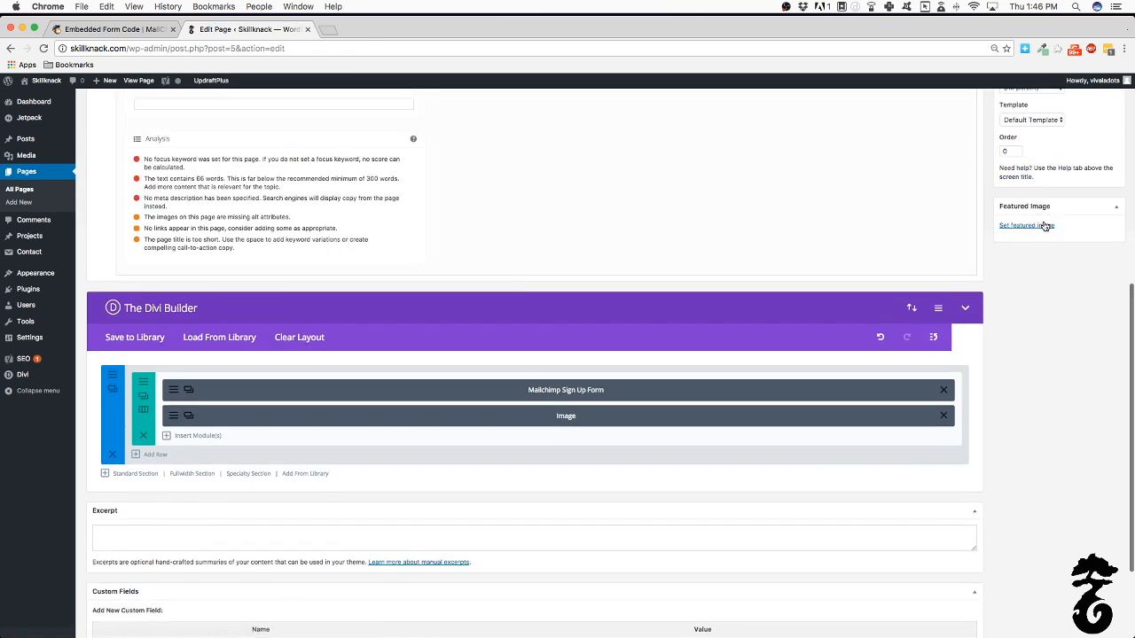
click(1099, 307)
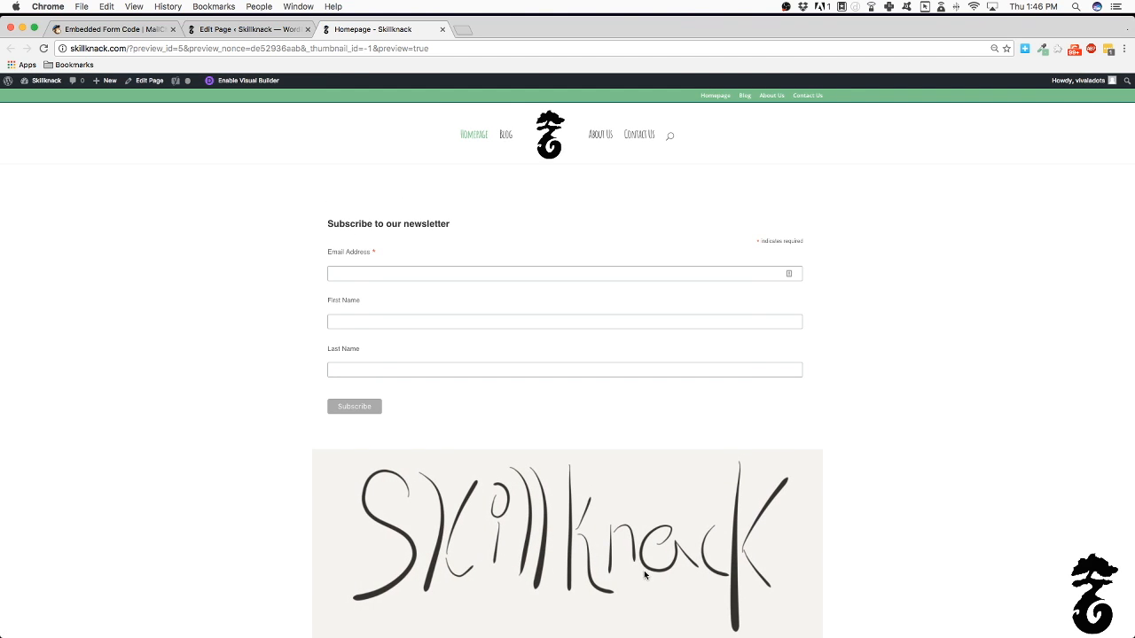
scroll(635, 539, down, 5)
scroll(635, 539, up, 5)
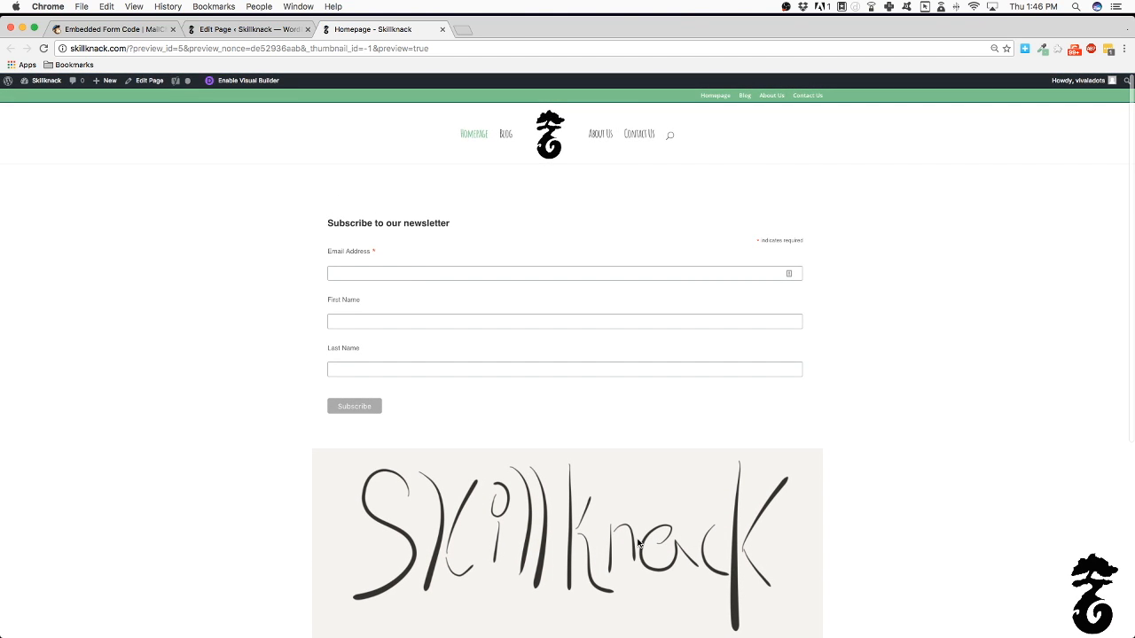
Drag the logo Image module above the Mailchimp Sign Up Form module
click(197, 29)
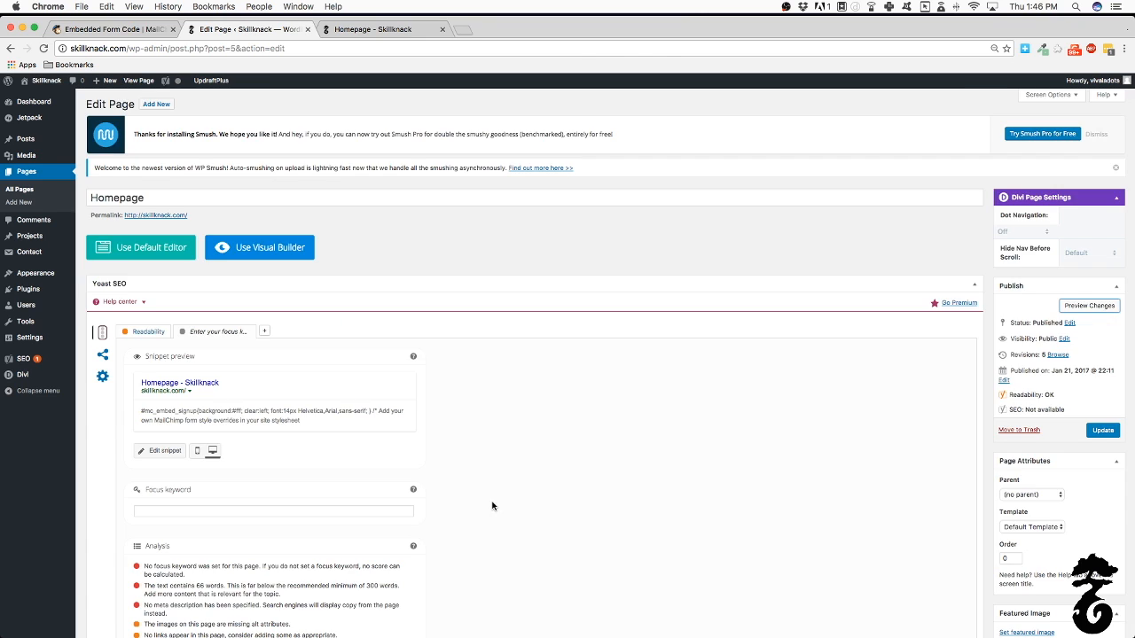
scroll(494, 506, down, 5)
mouse_move(527, 419)
mouse_down()
mouse_move(529, 394)
mouse_move(536, 399)
mouse_up()
scroll(1130, 372, up, 5)
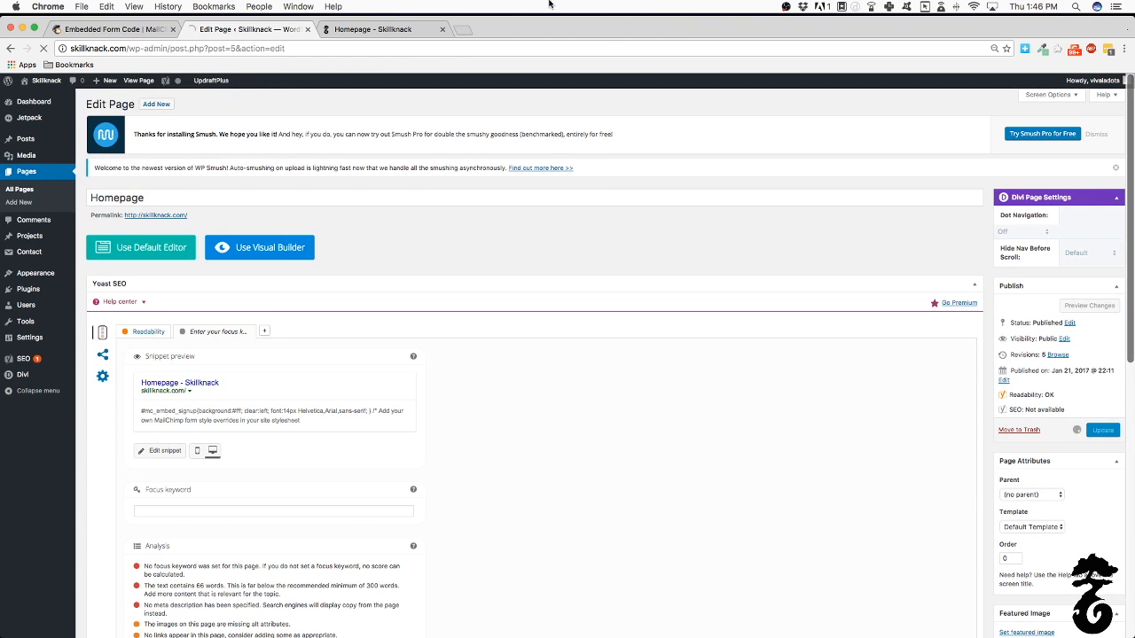
Check the logo now shows above the form in preview, then open the live Skillknack homepage
click(375, 32)
scroll(527, 393, down, 5)
scroll(526, 392, up, 5)
scroll(526, 394, down, 1)
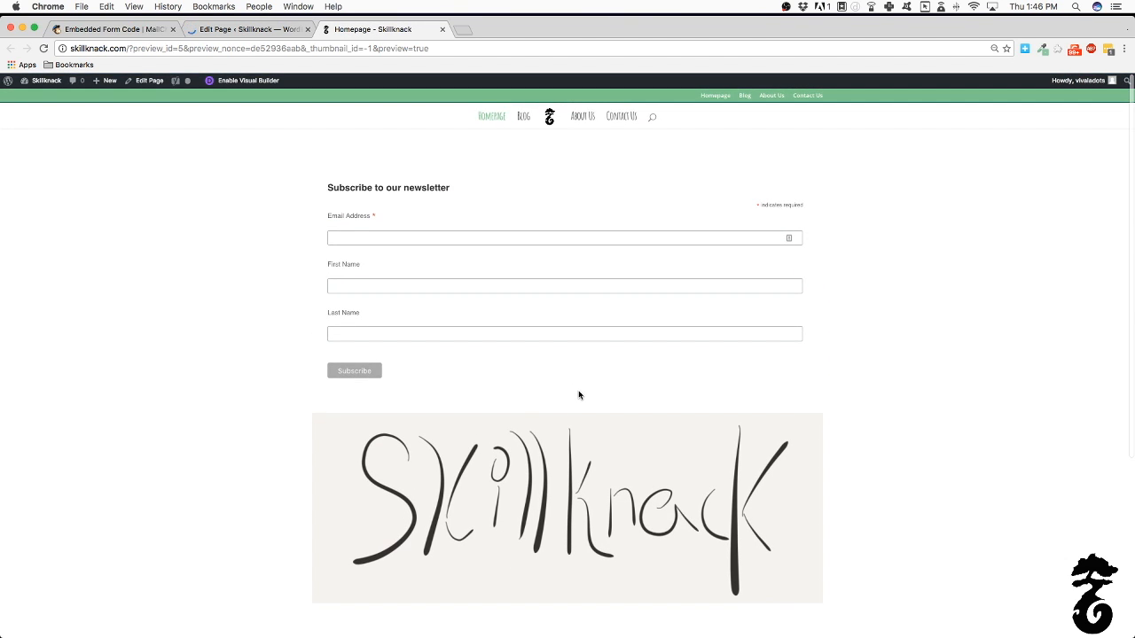
scroll(582, 392, up, 1)
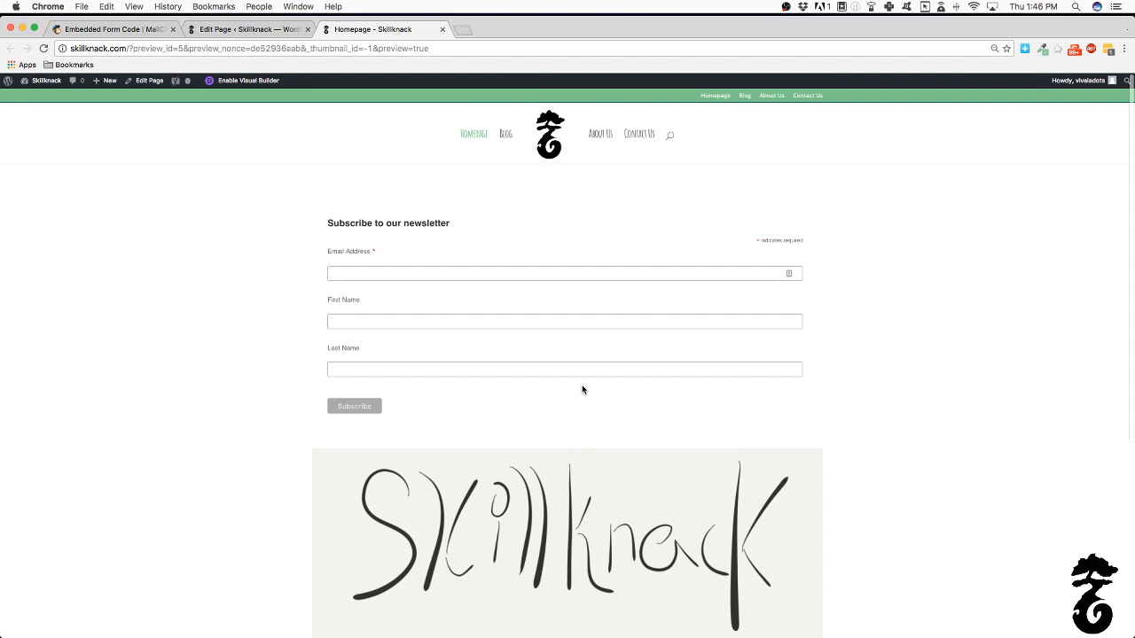
click(235, 34)
scroll(412, 345, down, 10)
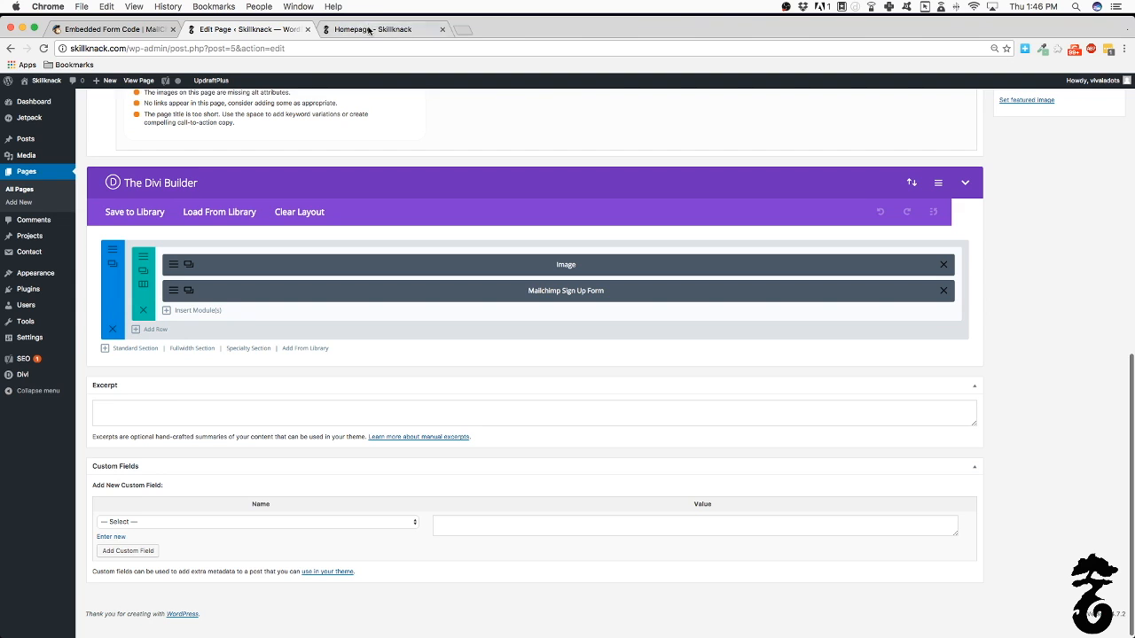
click(427, 32)
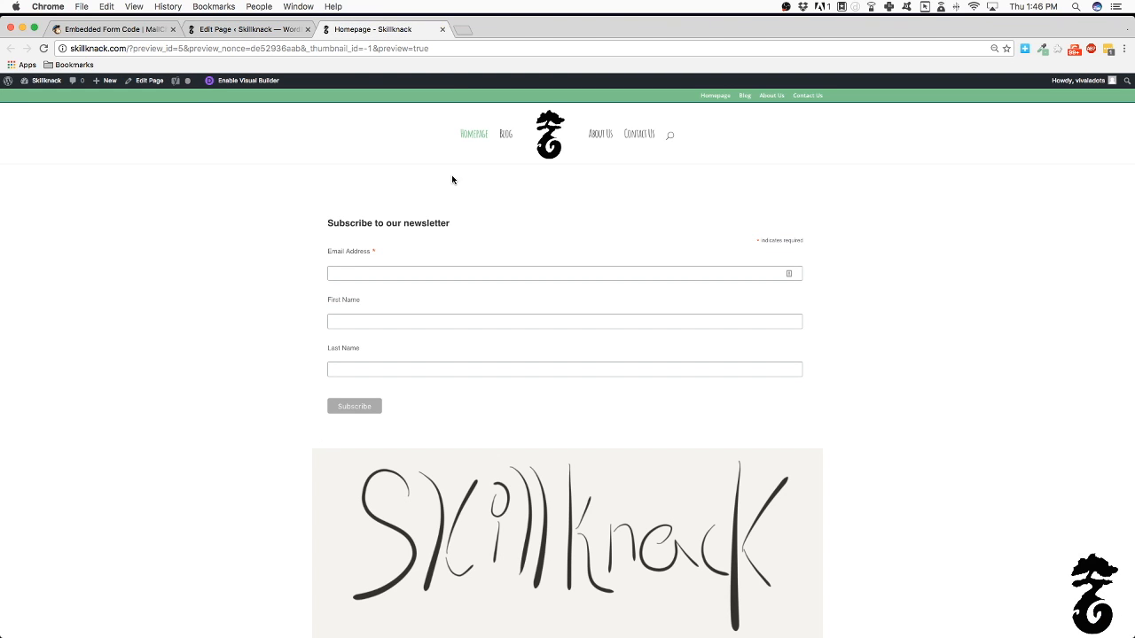
click(26, 82)
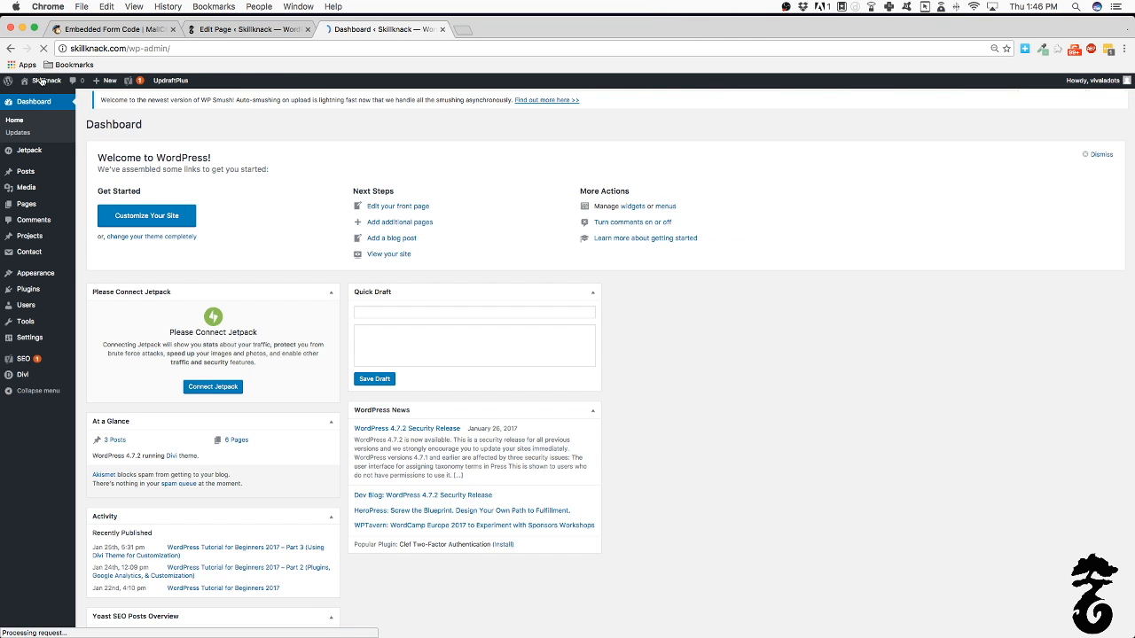
click(43, 80)
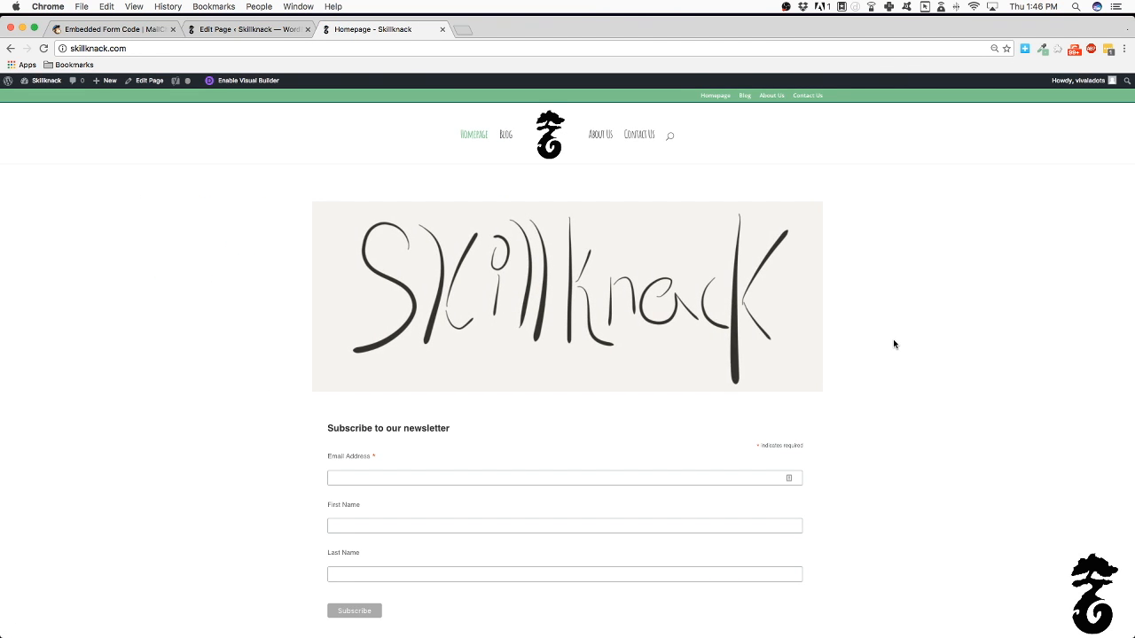
Enter a test subscriber's e-mail address in the homepage signup form
scroll(893, 344, down, 5)
scroll(893, 344, up, 5)
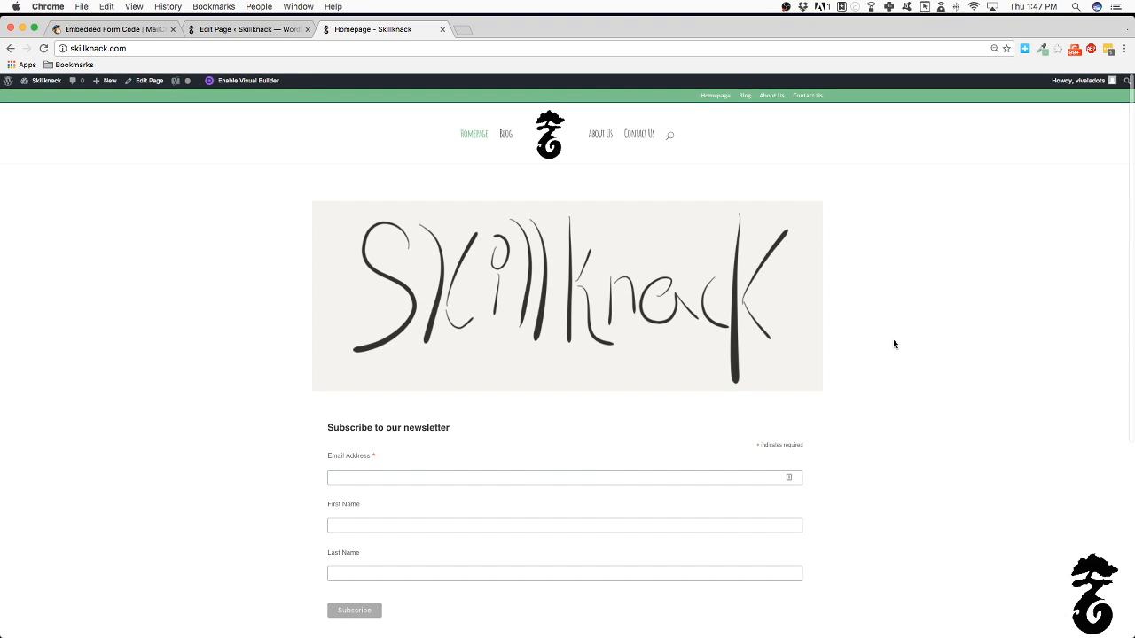
click(523, 481)
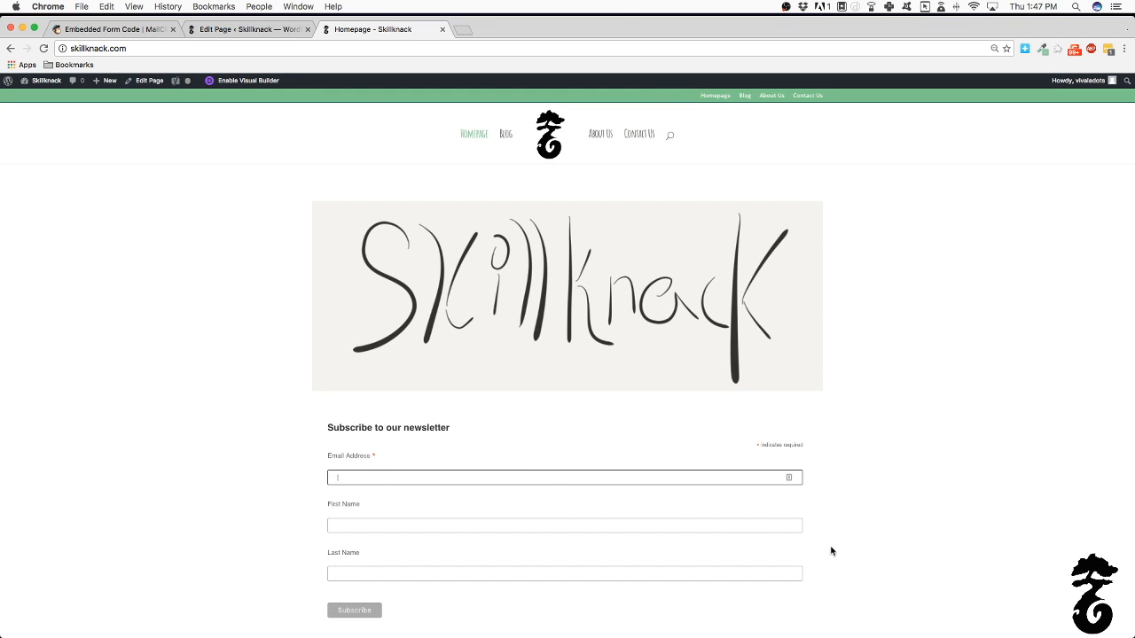
click(408, 525)
click(381, 477)
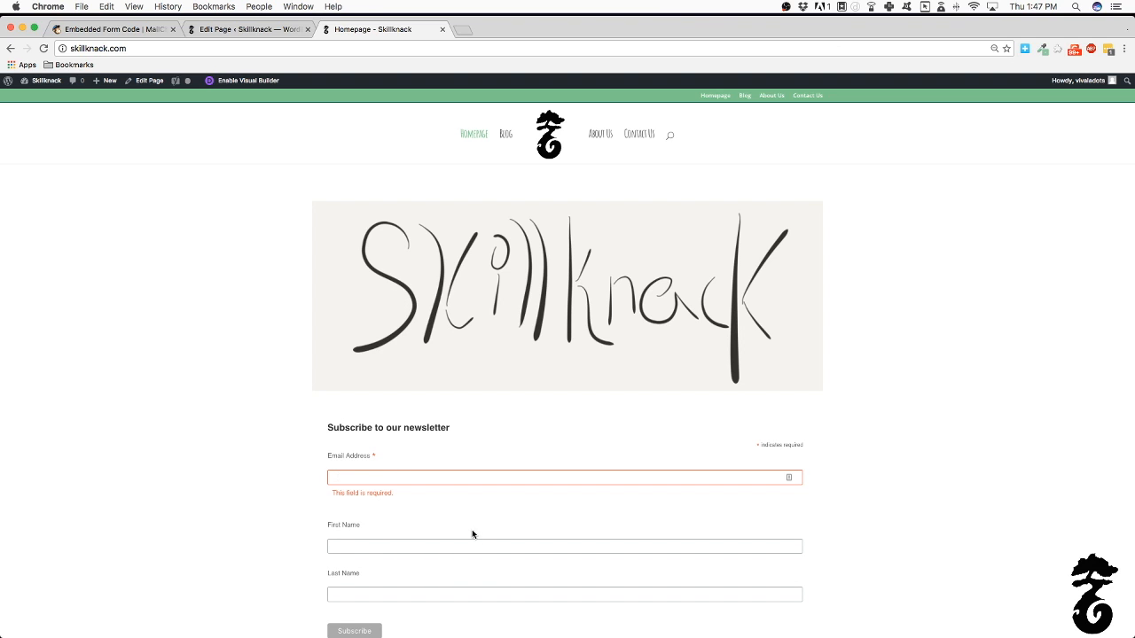
click(111, 29)
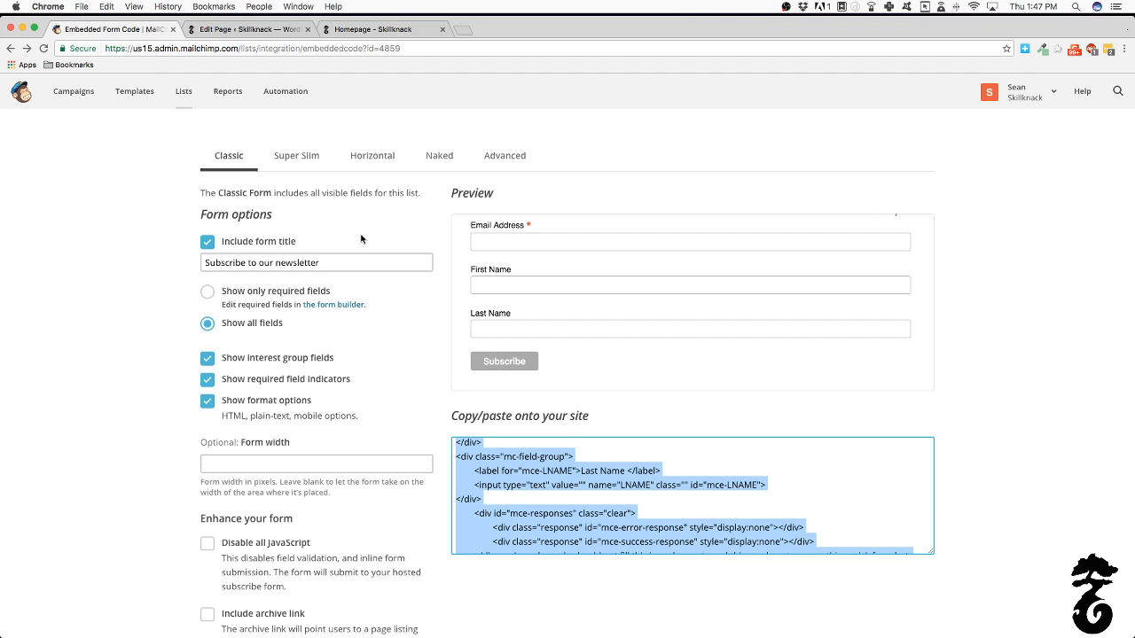
click(183, 91)
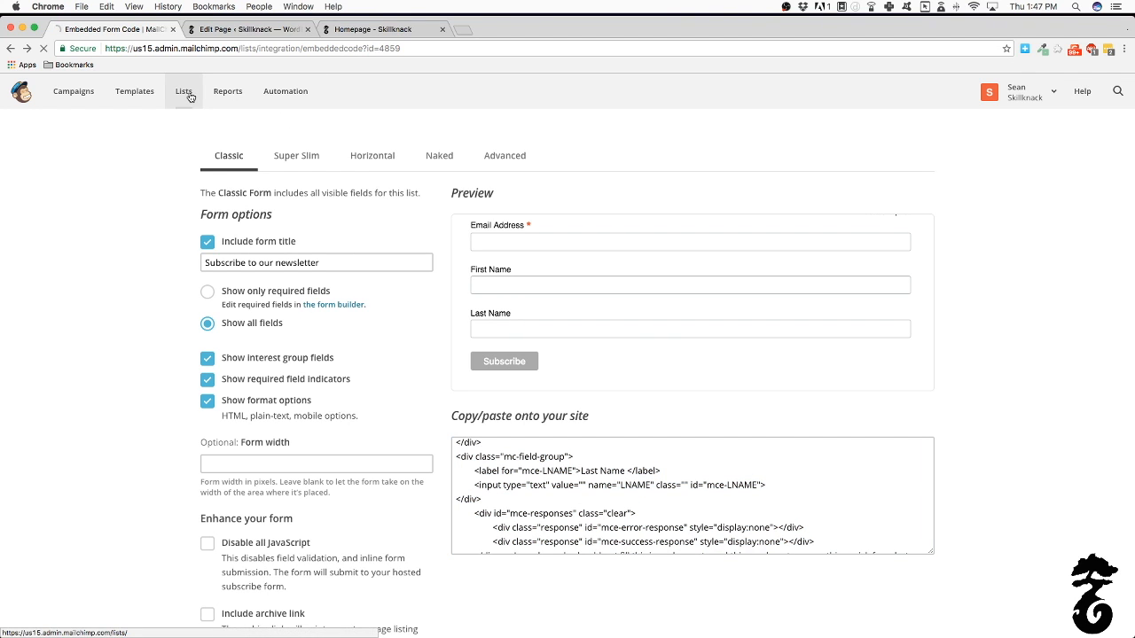
click(379, 27)
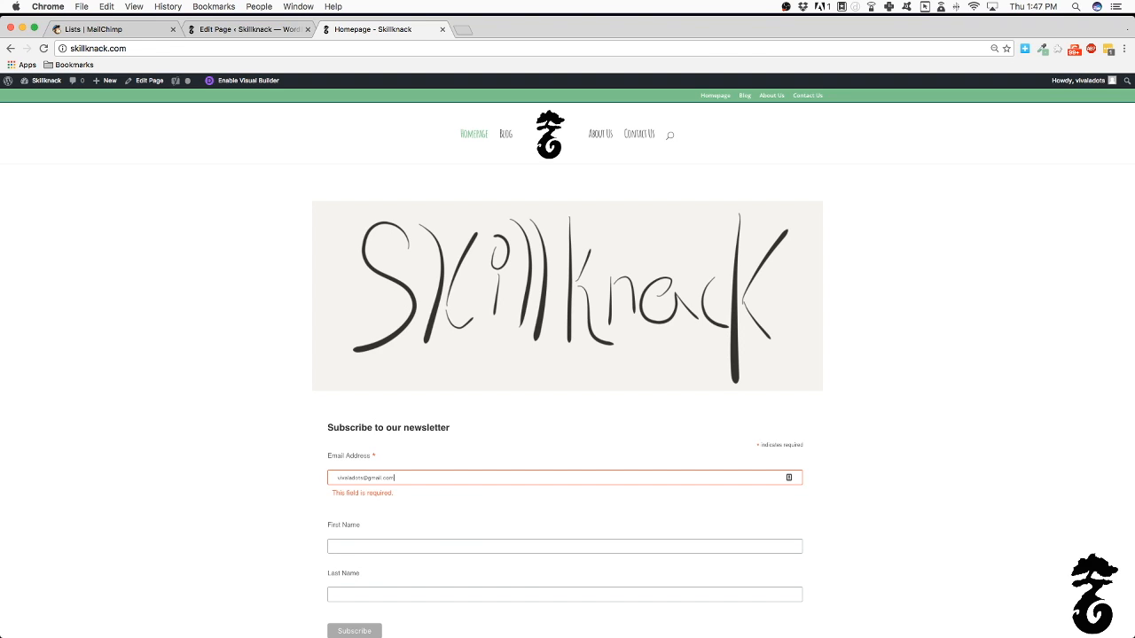
Fill in the test subscriber's first and last names and submit the signup
click(449, 546)
key(Tab)
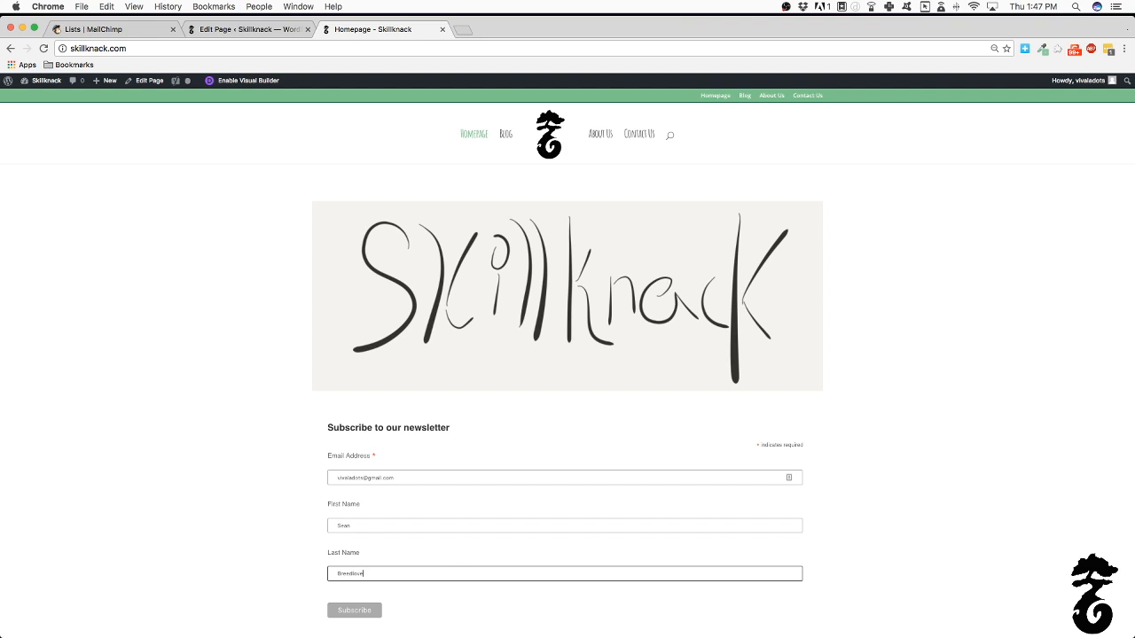
click(371, 610)
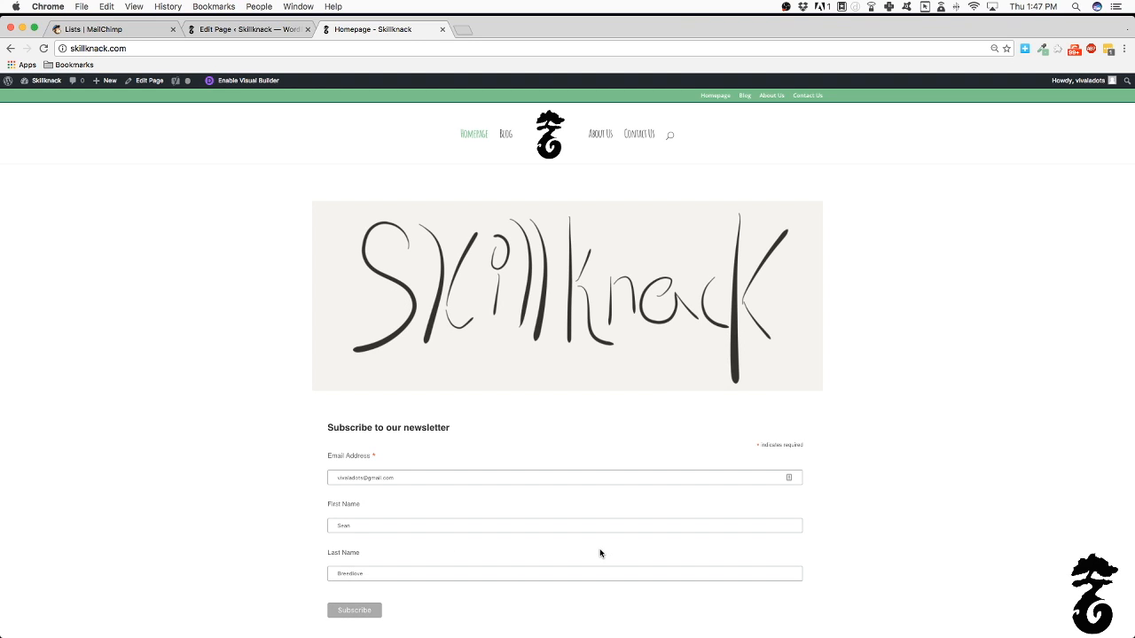
scroll(543, 522, down, 3)
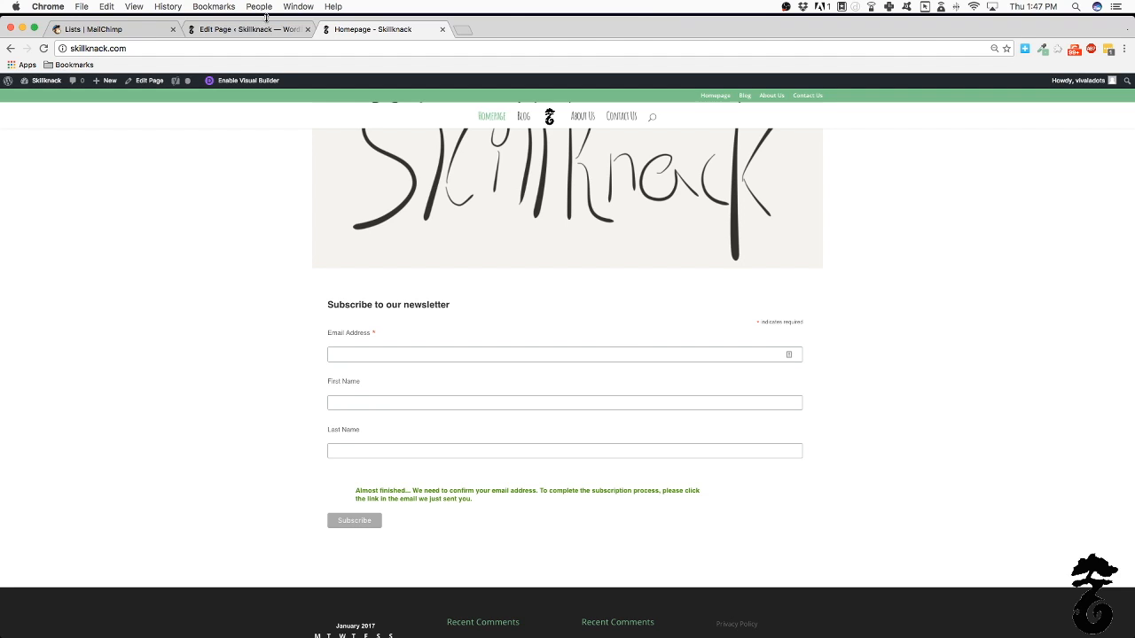
Confirm the test subscriber is among the newsletter list's contacts, then go to Campaigns
click(141, 35)
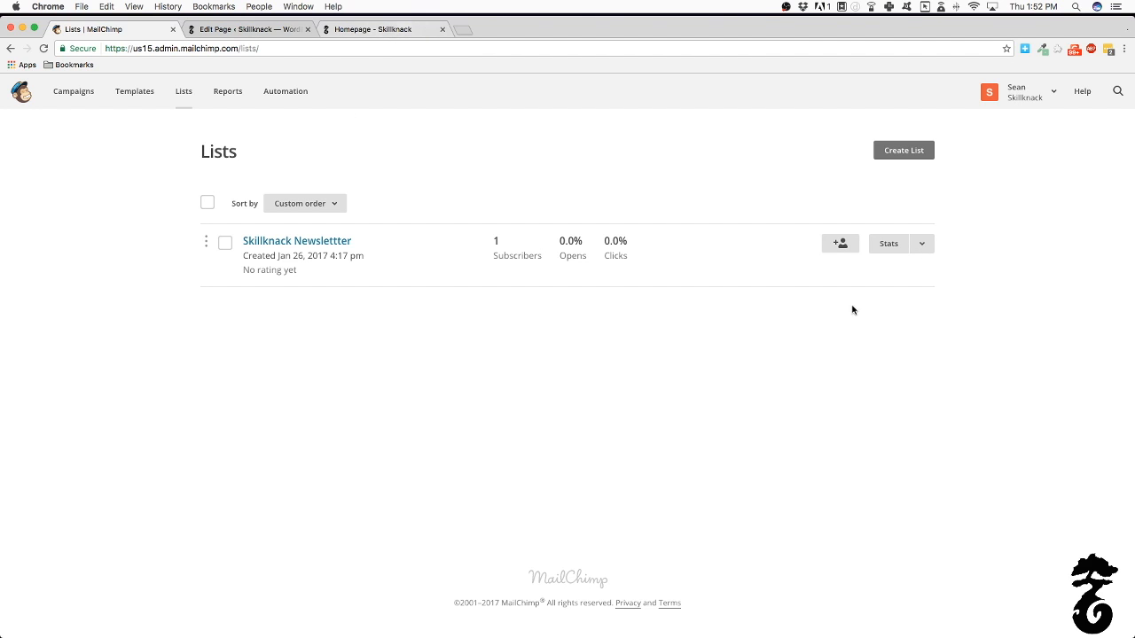
click(922, 245)
click(919, 272)
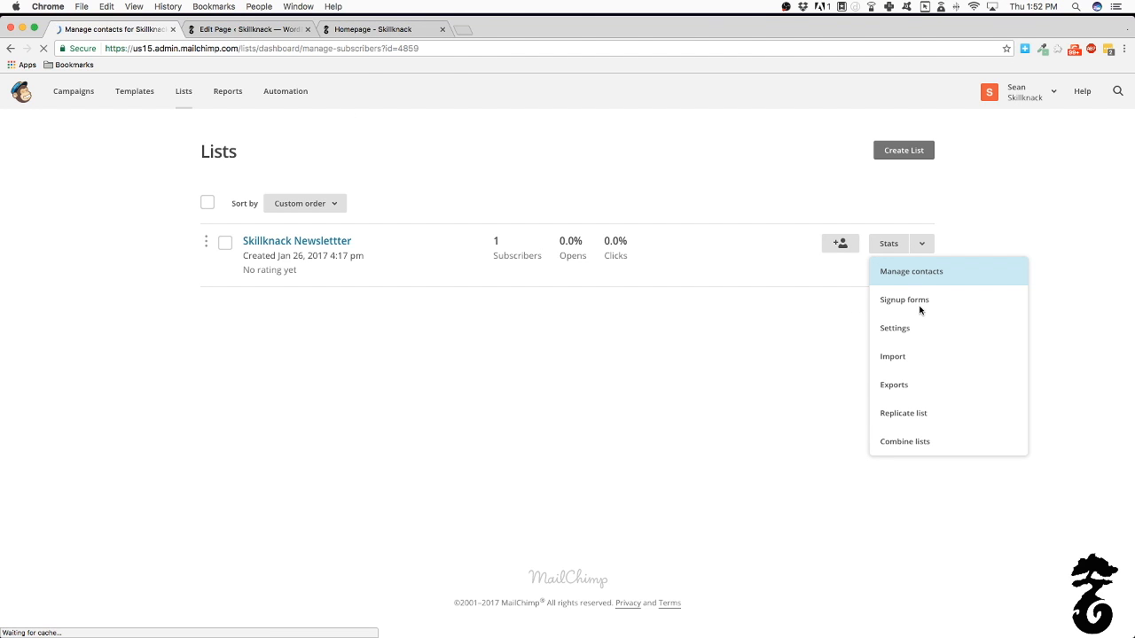
click(240, 304)
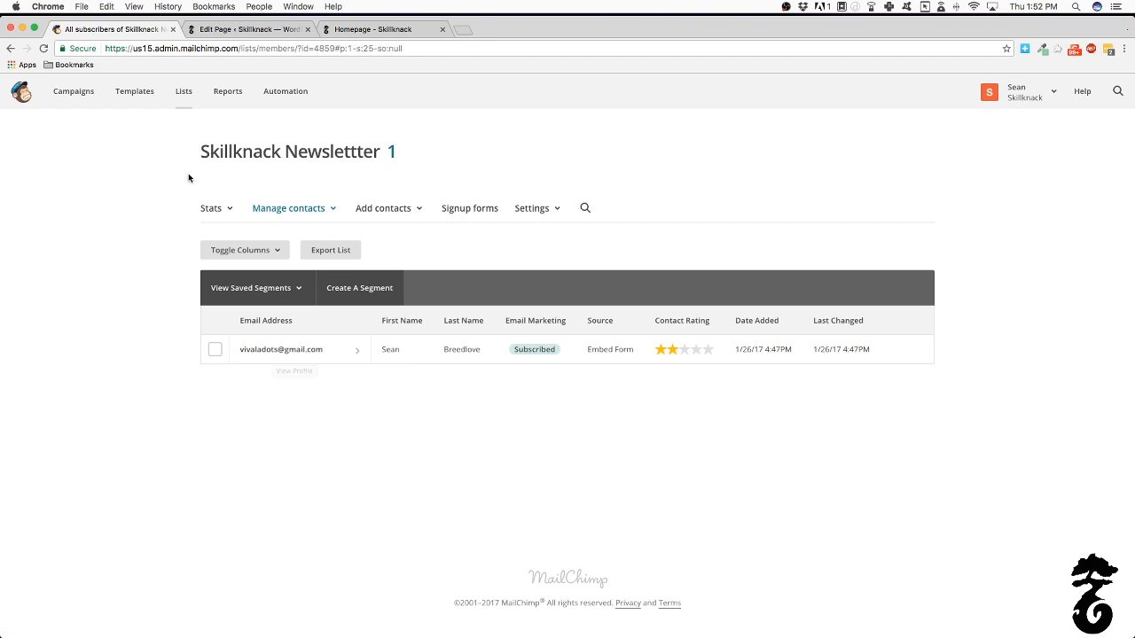
click(89, 102)
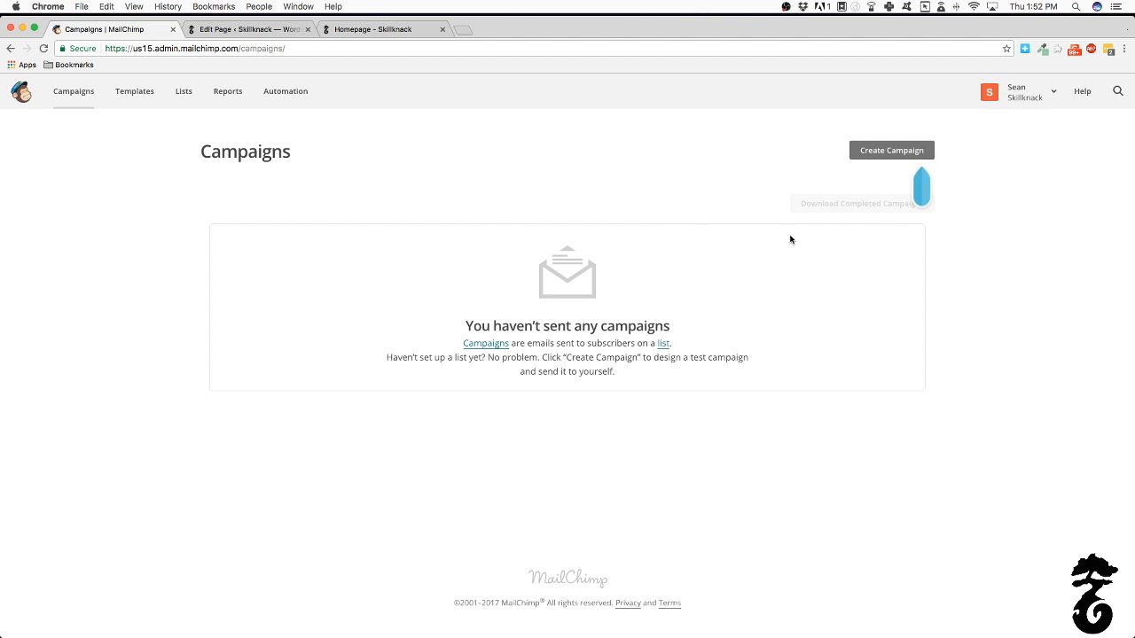
Switch from the WordPress page editor back to the live Skillknack homepage with its empty signup form
click(237, 29)
click(383, 29)
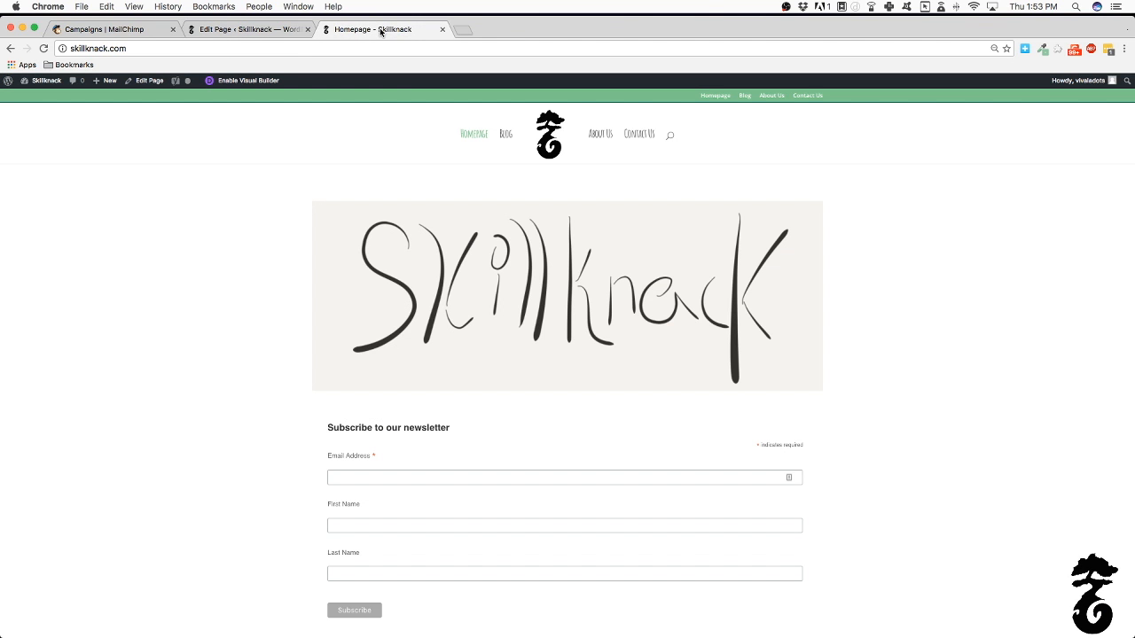